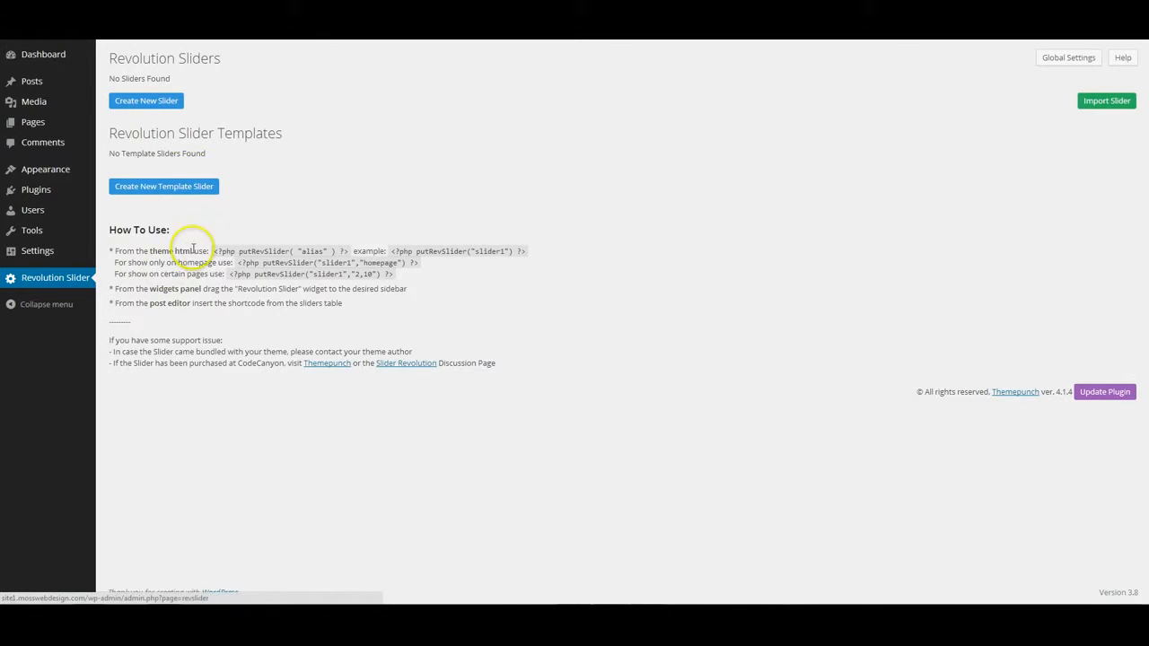
Step: Start a new slider and enter slider1 as both its title and its alias
{"action": "left_click", "coordinate": [135, 100]}
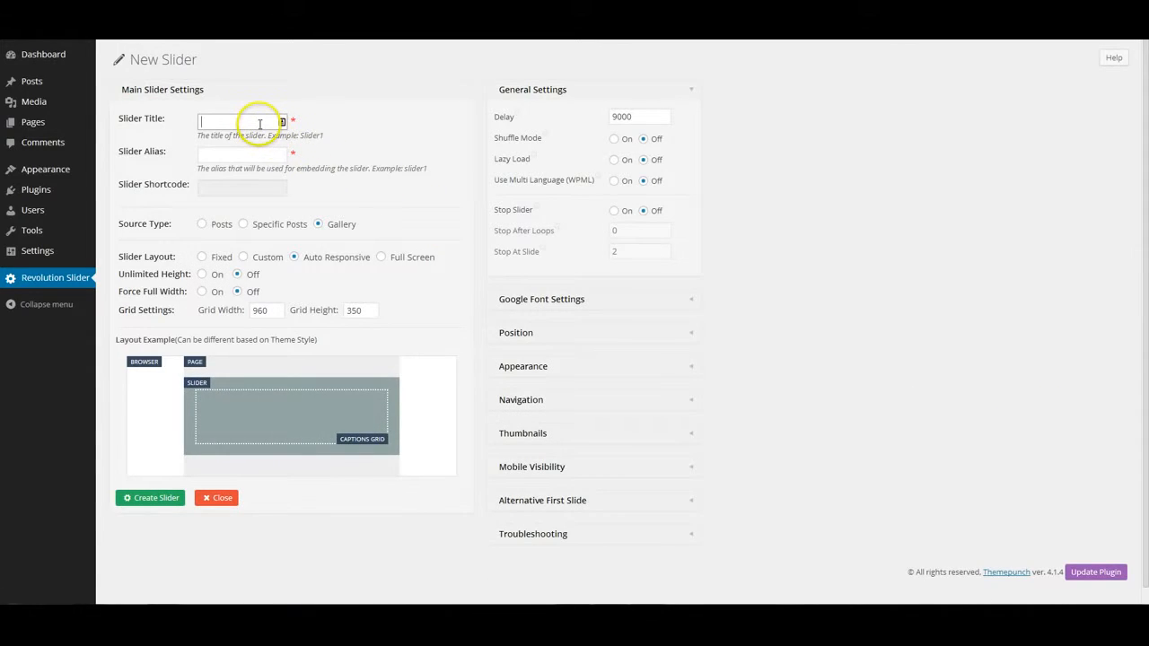
{"action": "type", "text": "slider1"}
{"action": "key", "text": "Tab"}
{"action": "type", "text": "slider1"}
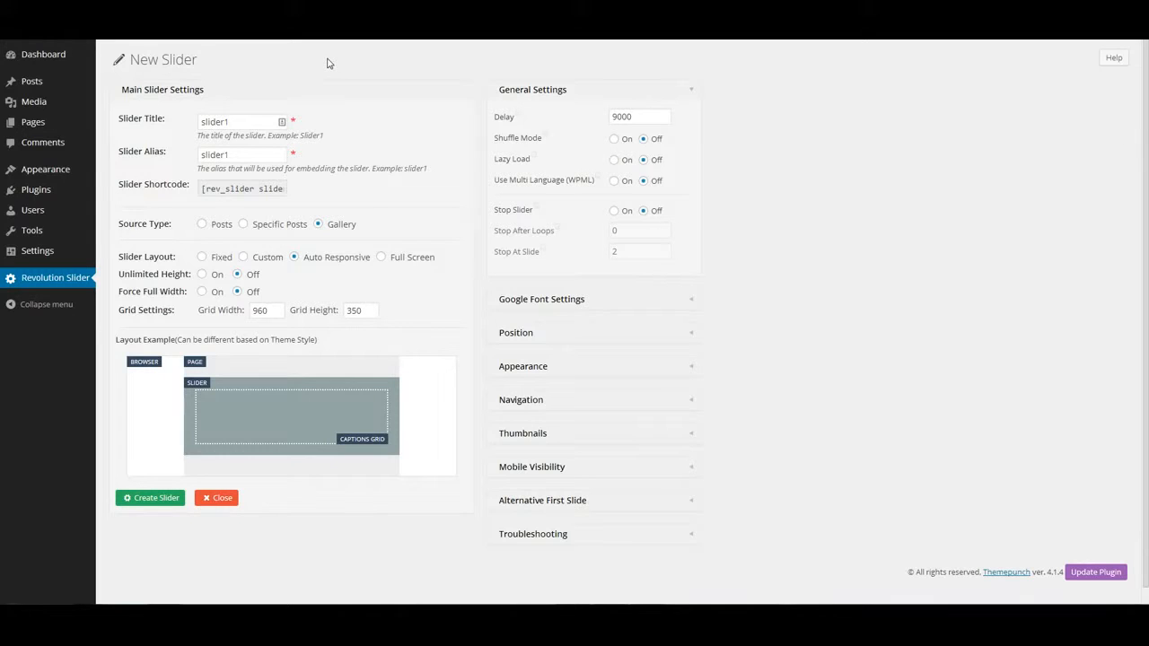
Step: Examine the new slider's shortcode and its grid height setting
{"action": "left_click", "coordinate": [271, 197]}
{"action": "mouse_move", "coordinate": [232, 157]}
{"action": "left_mouse_down"}
{"action": "mouse_move", "coordinate": [209, 156]}
{"action": "mouse_move", "coordinate": [233, 157]}
{"action": "left_mouse_up"}
{"action": "left_click", "coordinate": [280, 191]}
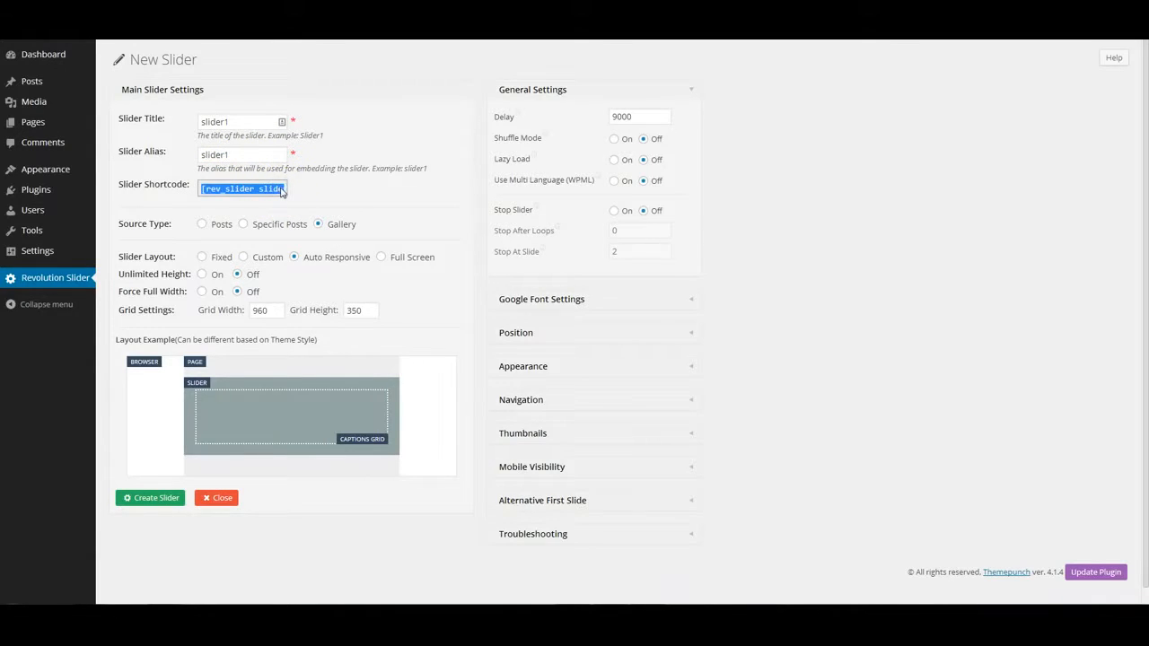
{"action": "left_click", "coordinate": [347, 99]}
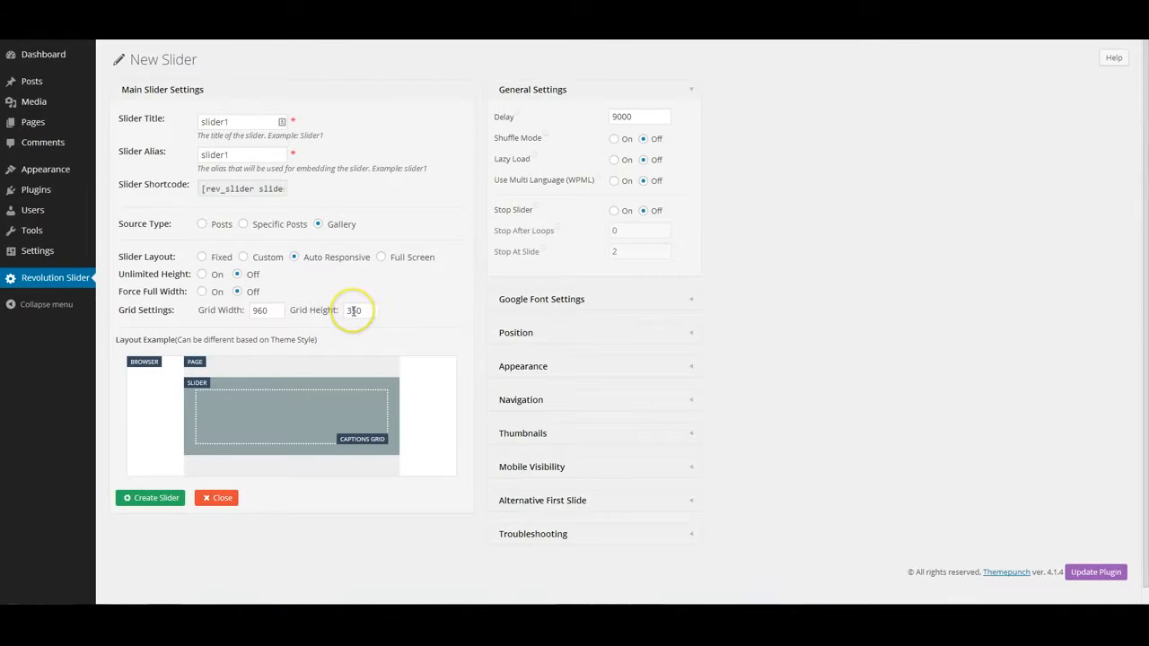
{"action": "double_click", "coordinate": [352, 311]}
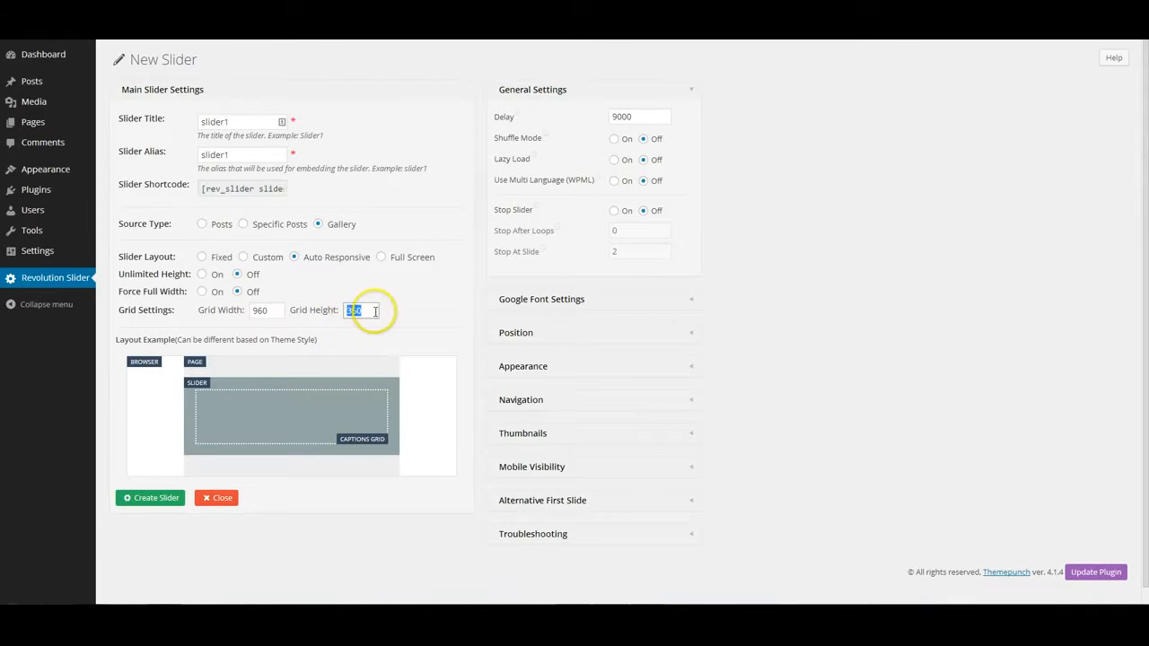
{"action": "left_click", "coordinate": [402, 310]}
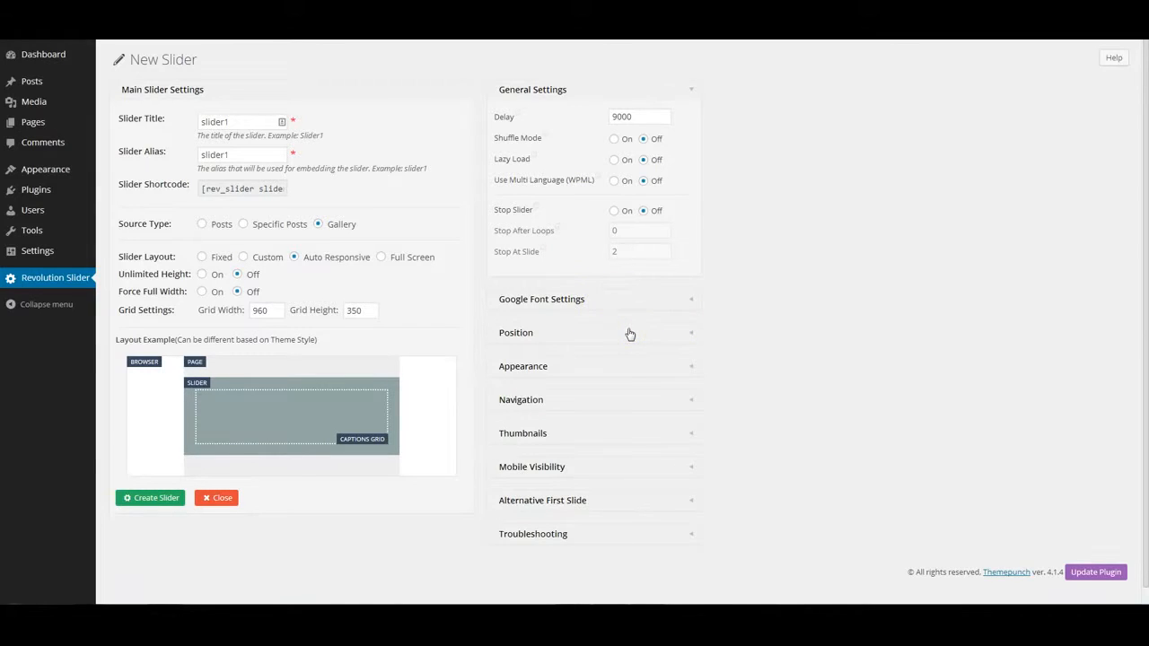
Step: Choose shadow type 2 in the slider's appearance settings
{"action": "left_click", "coordinate": [630, 367]}
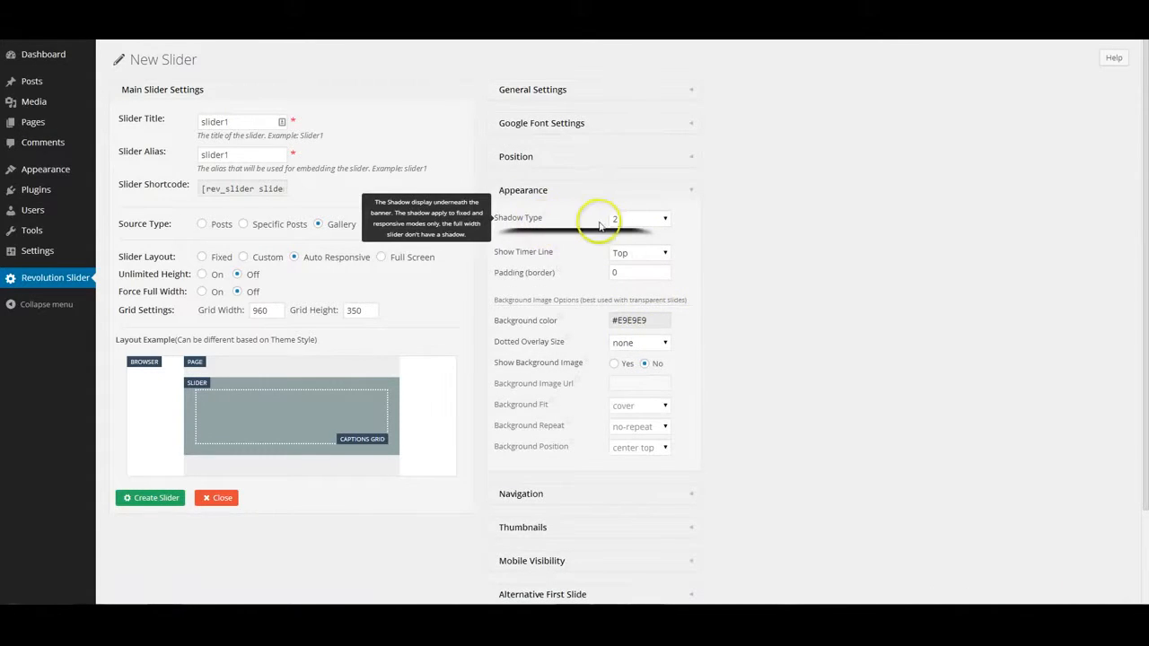
{"action": "left_click", "coordinate": [628, 222]}
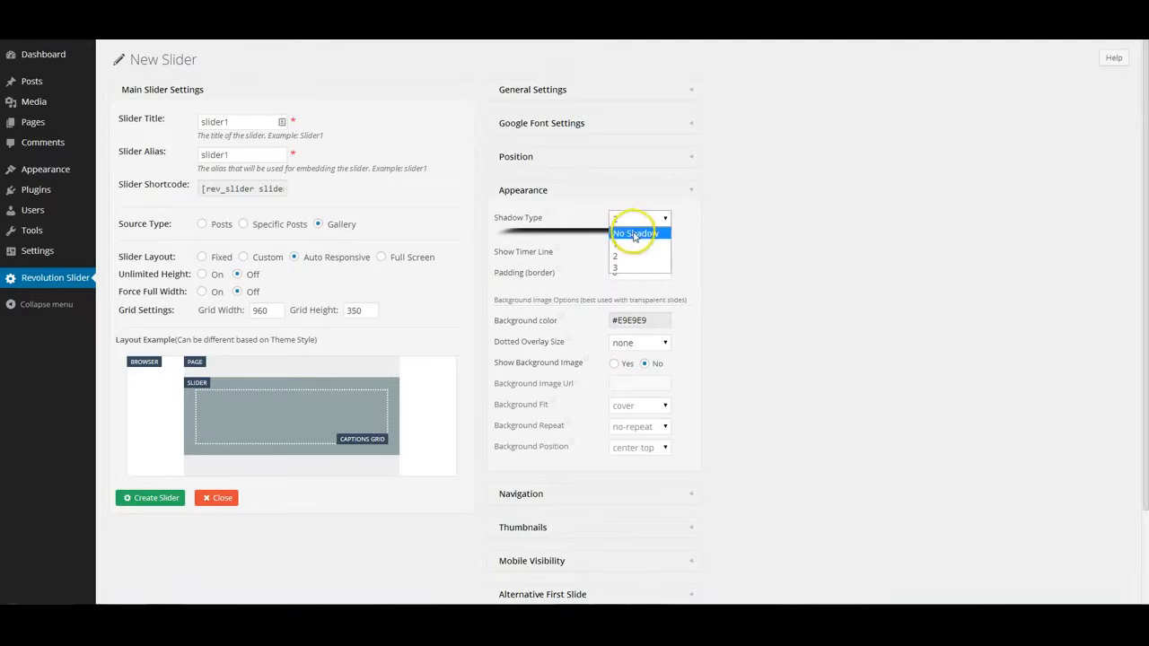
{"action": "left_click", "coordinate": [646, 259]}
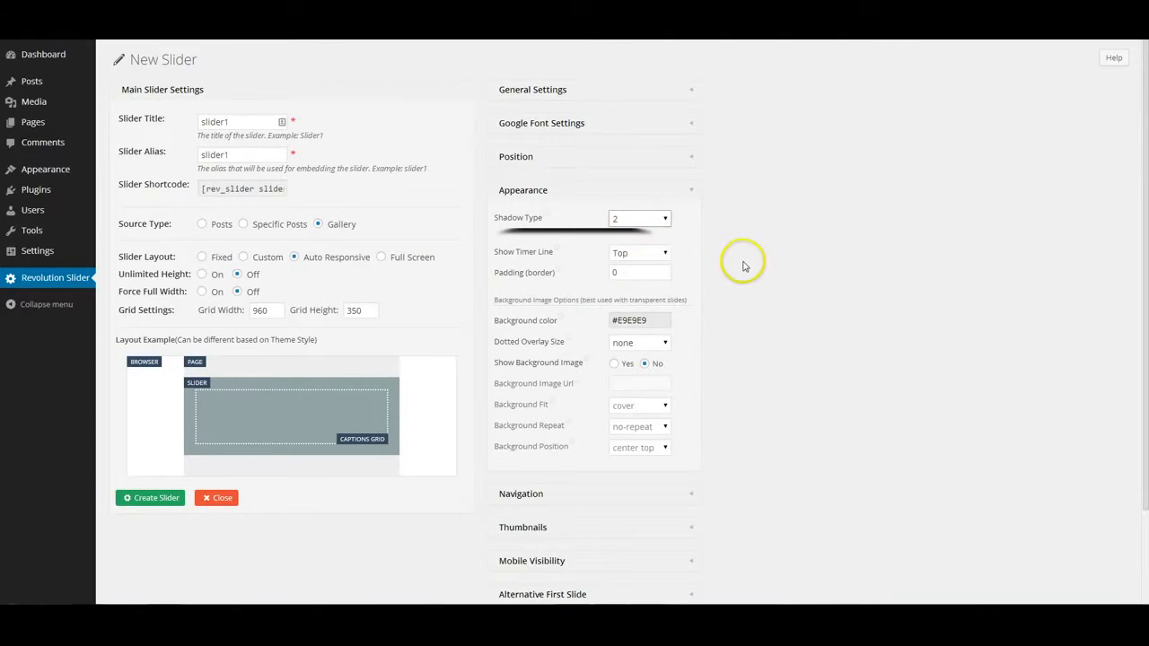
Step: Choose Bullet as the navigation type in the slider's navigation settings
{"action": "scroll", "coordinate": [743, 266], "scroll_direction": "down", "scroll_amount": 1}
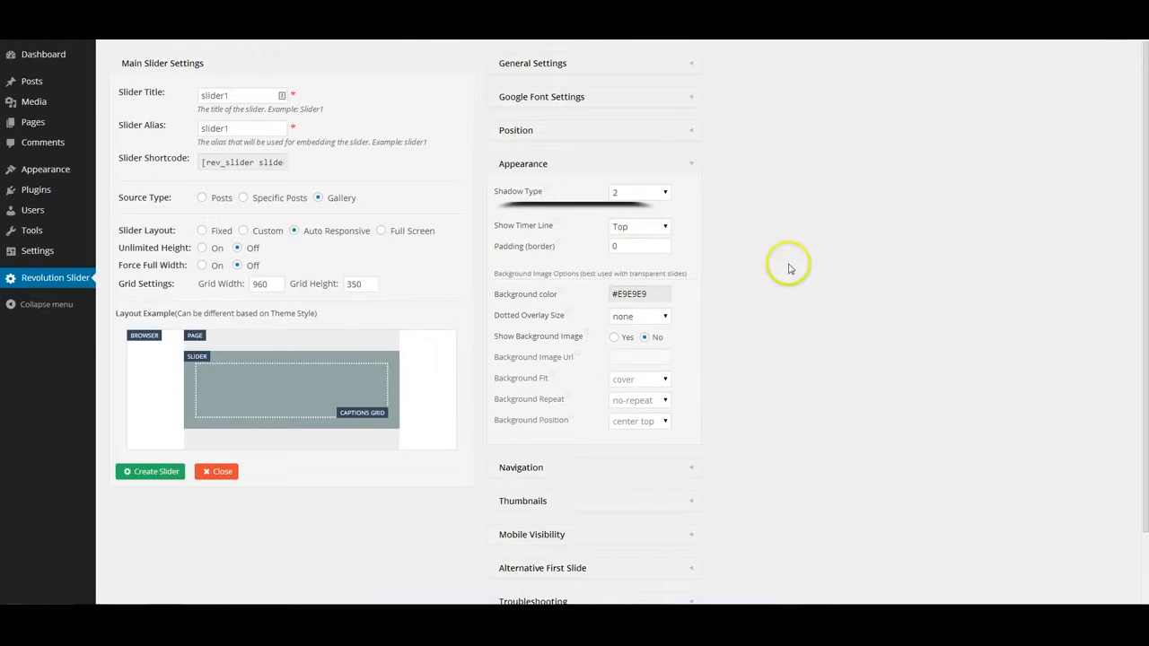
{"action": "scroll", "coordinate": [770, 267], "scroll_direction": "down", "scroll_amount": 1}
{"action": "scroll", "coordinate": [770, 266], "scroll_direction": "down", "scroll_amount": 1}
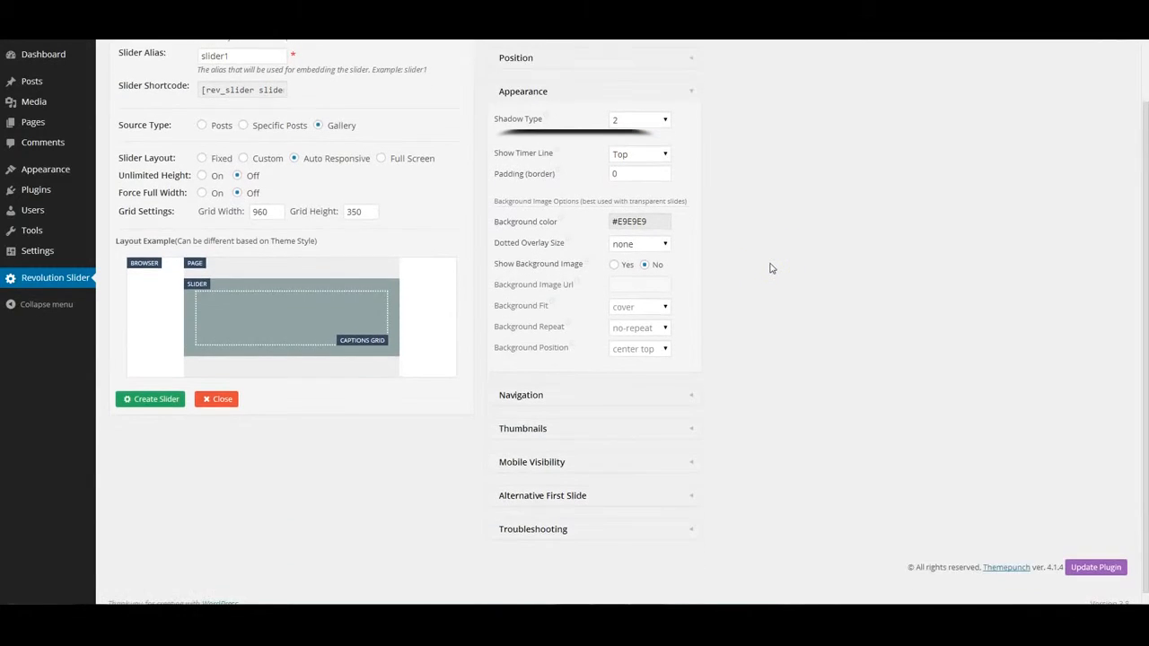
{"action": "left_click", "coordinate": [649, 395]}
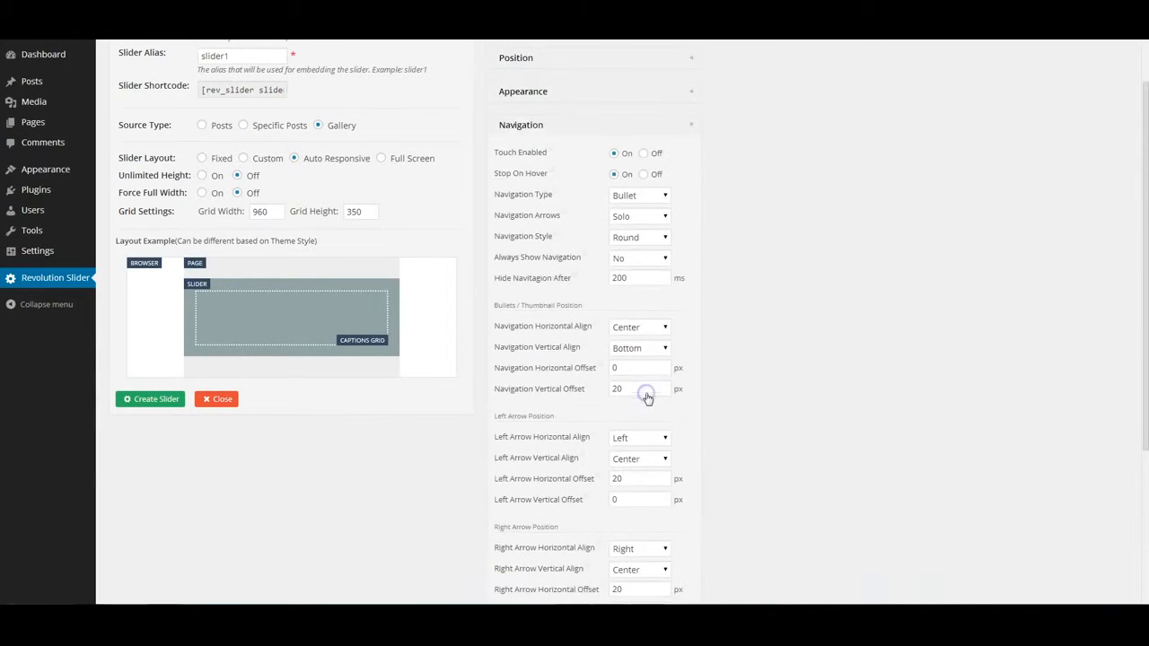
{"action": "left_click", "coordinate": [636, 195]}
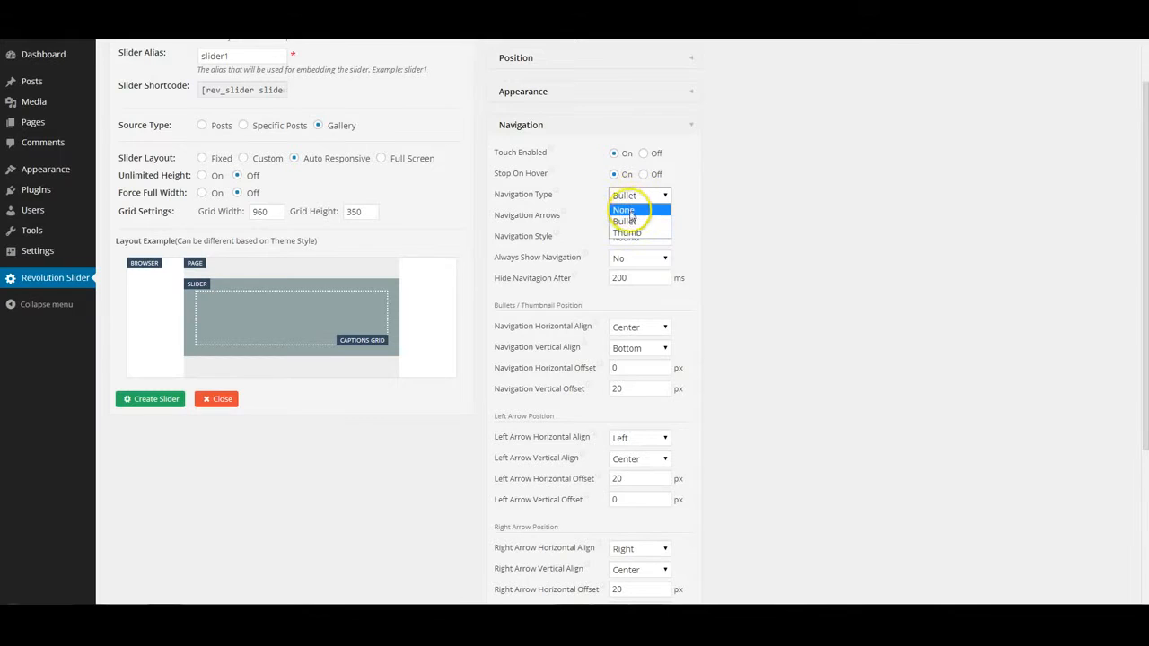
{"action": "left_click", "coordinate": [631, 223]}
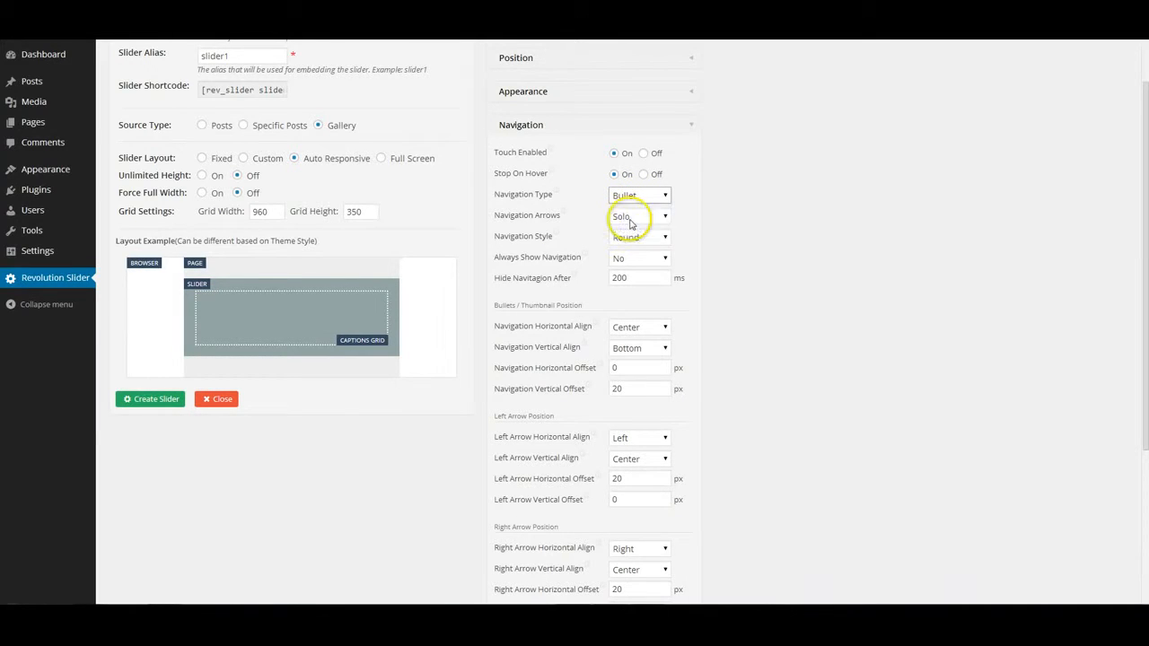
Step: Review the remaining navigation options and create the slider with the configured settings
{"action": "scroll", "coordinate": [725, 225], "scroll_direction": "down", "scroll_amount": 1}
{"action": "scroll", "coordinate": [725, 225], "scroll_direction": "down", "scroll_amount": 2}
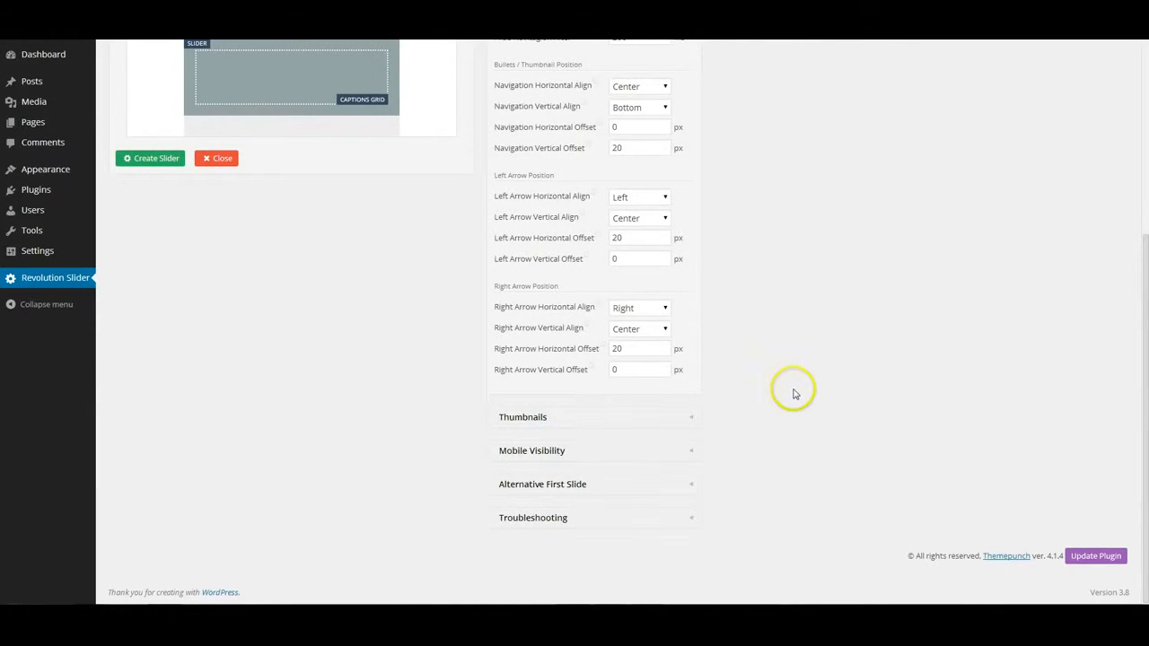
{"action": "scroll", "coordinate": [793, 392], "scroll_direction": "up", "scroll_amount": 4}
{"action": "scroll", "coordinate": [793, 394], "scroll_direction": "down", "scroll_amount": 1}
{"action": "scroll", "coordinate": [794, 394], "scroll_direction": "up", "scroll_amount": 1}
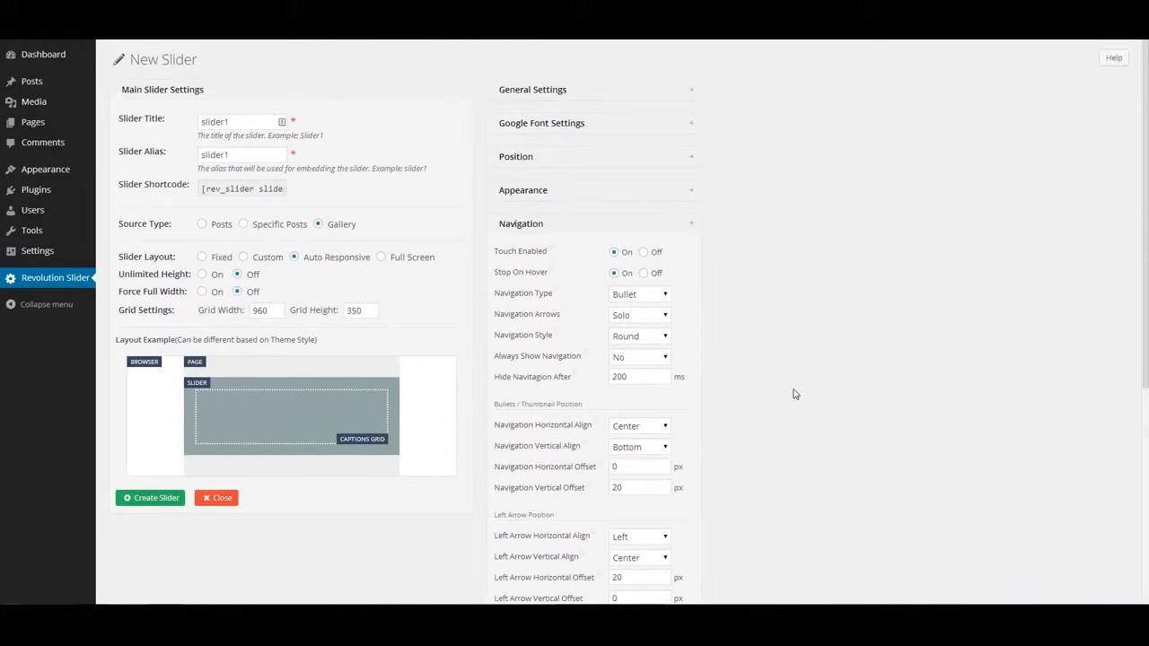
{"action": "left_click", "coordinate": [153, 500]}
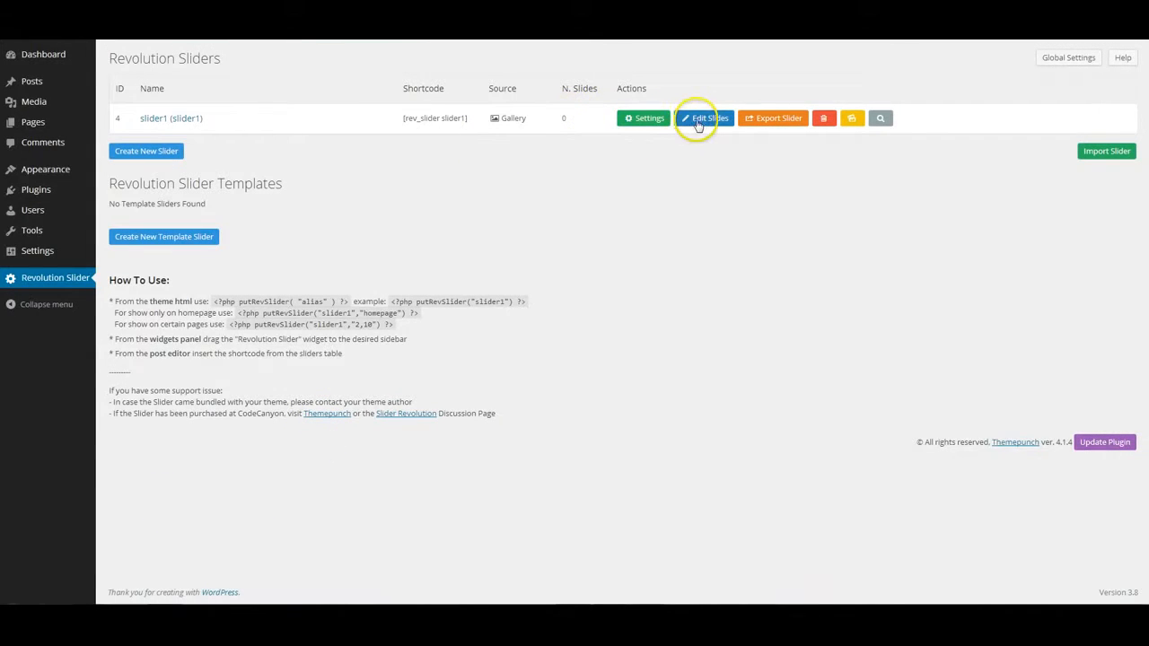
Step: Open slider1's slides and add a new slide using the uploaded image slider-background.png
{"action": "left_click", "coordinate": [702, 120]}
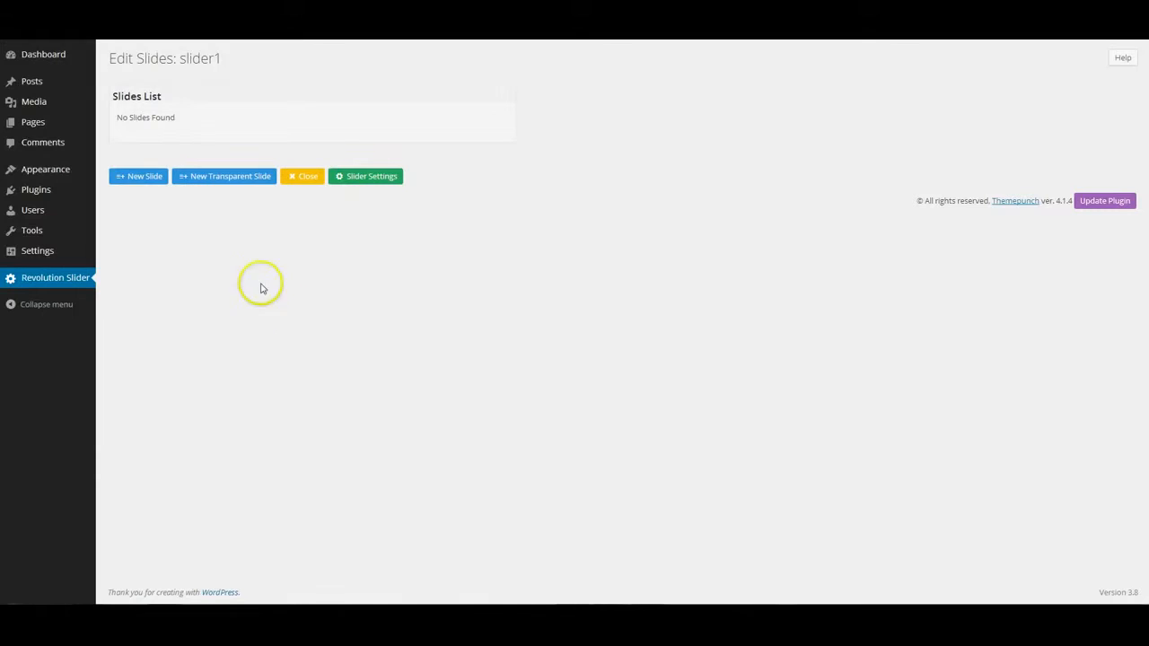
{"action": "left_click", "coordinate": [132, 177]}
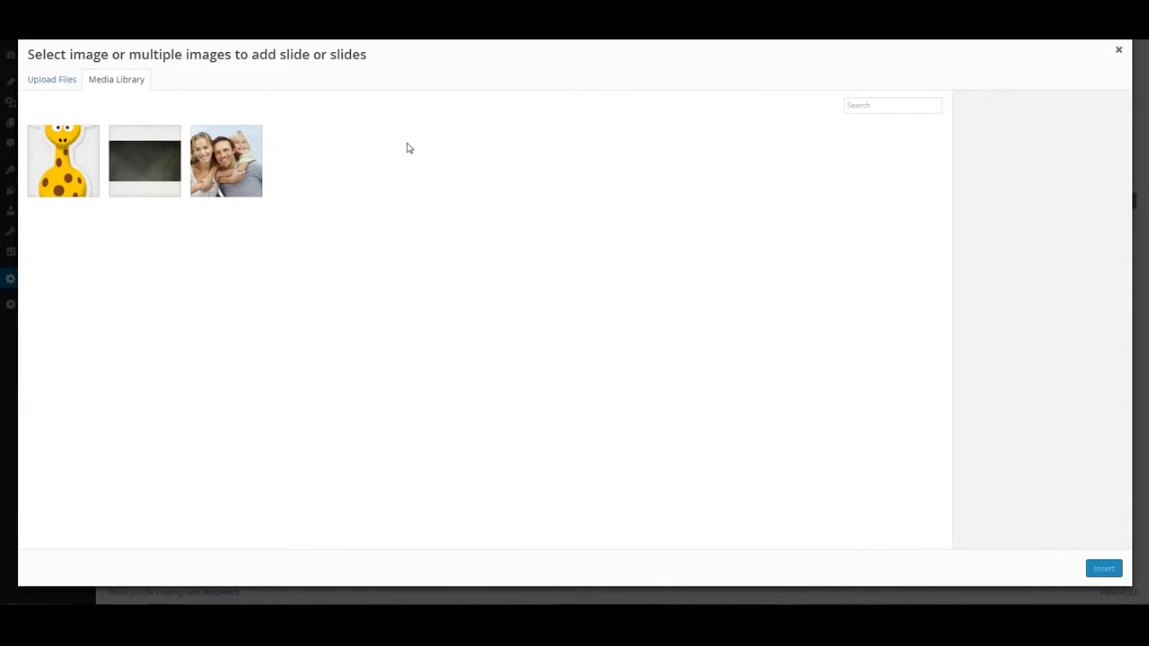
{"action": "left_click", "coordinate": [52, 81]}
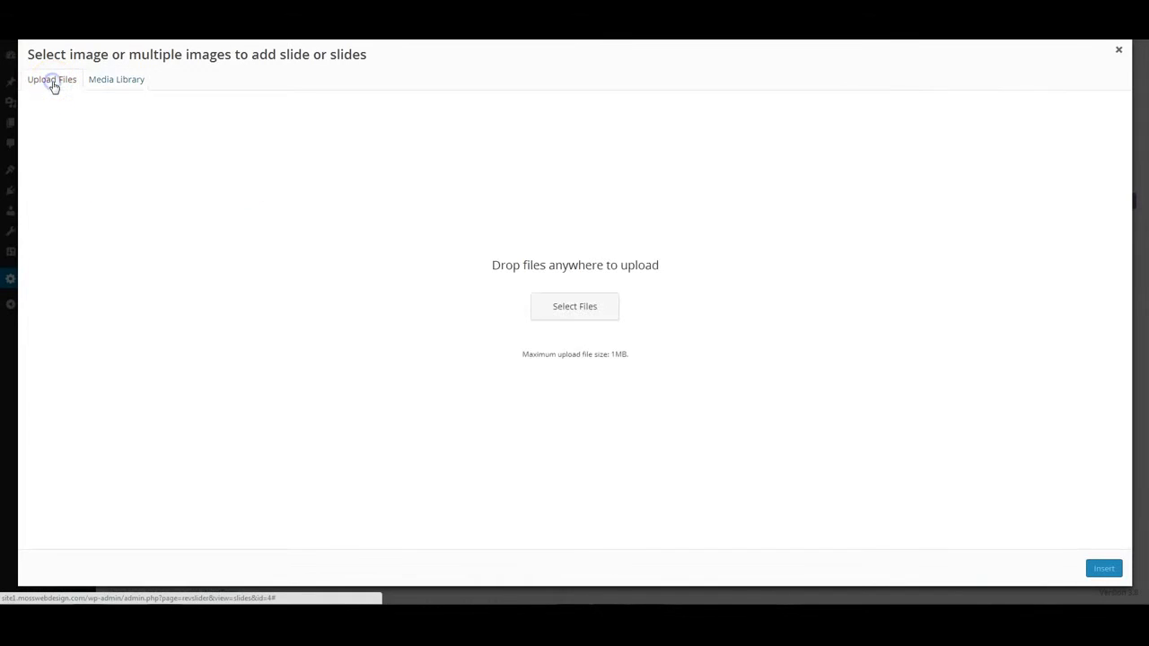
{"action": "left_click", "coordinate": [575, 307]}
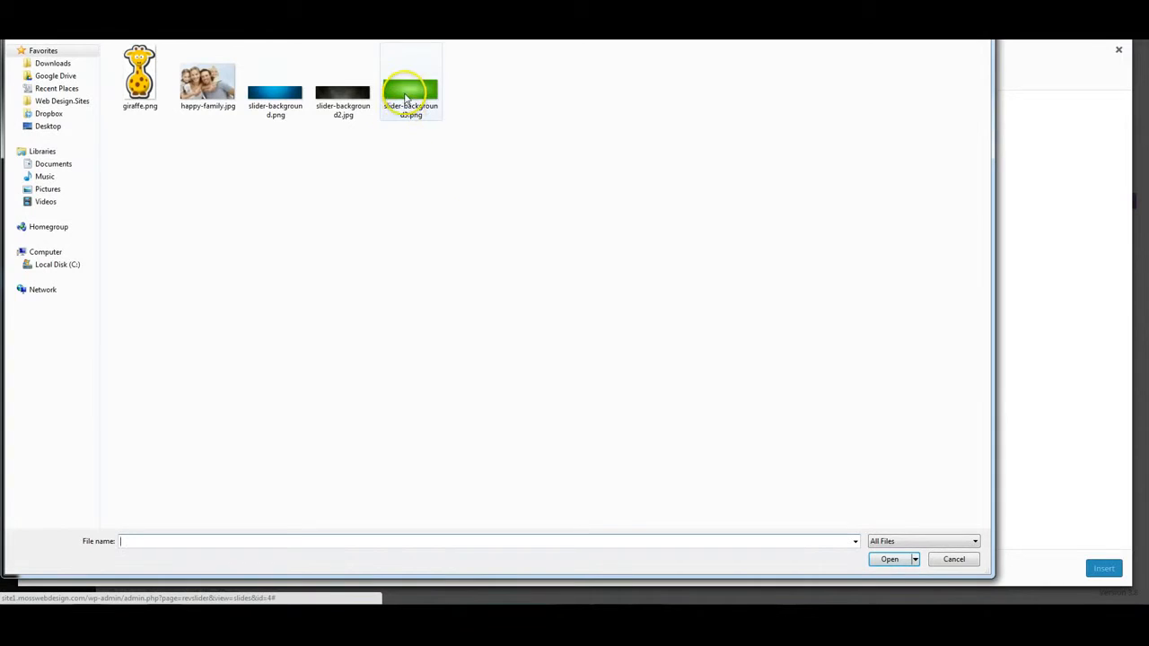
{"action": "double_click", "coordinate": [274, 96]}
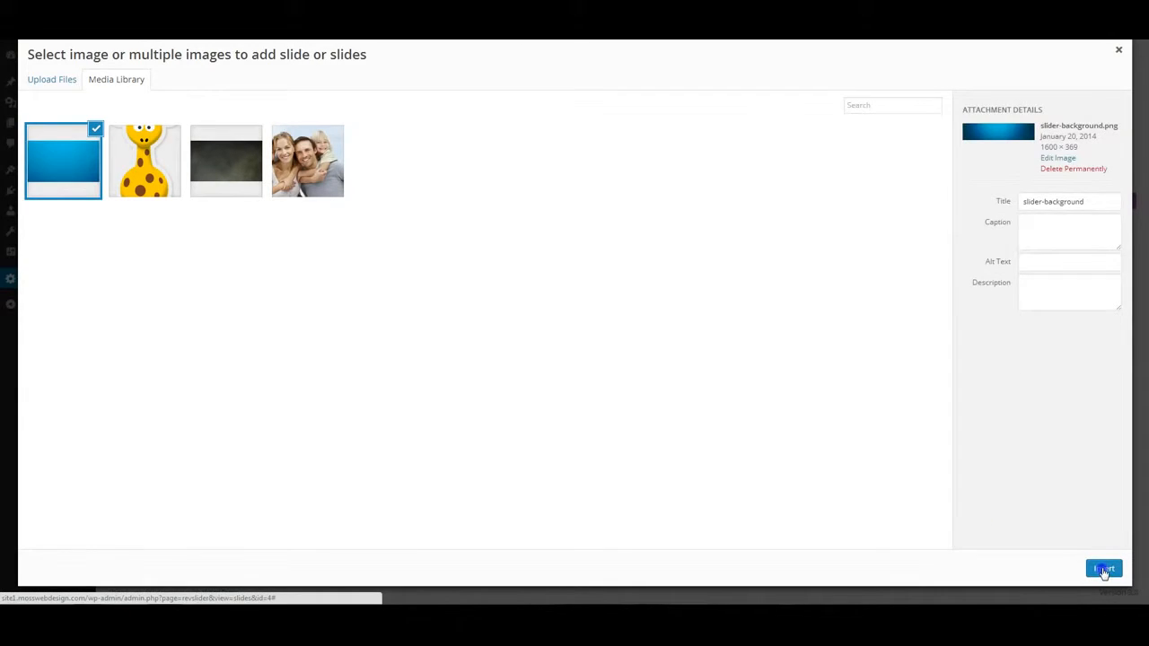
{"action": "left_click", "coordinate": [1104, 570]}
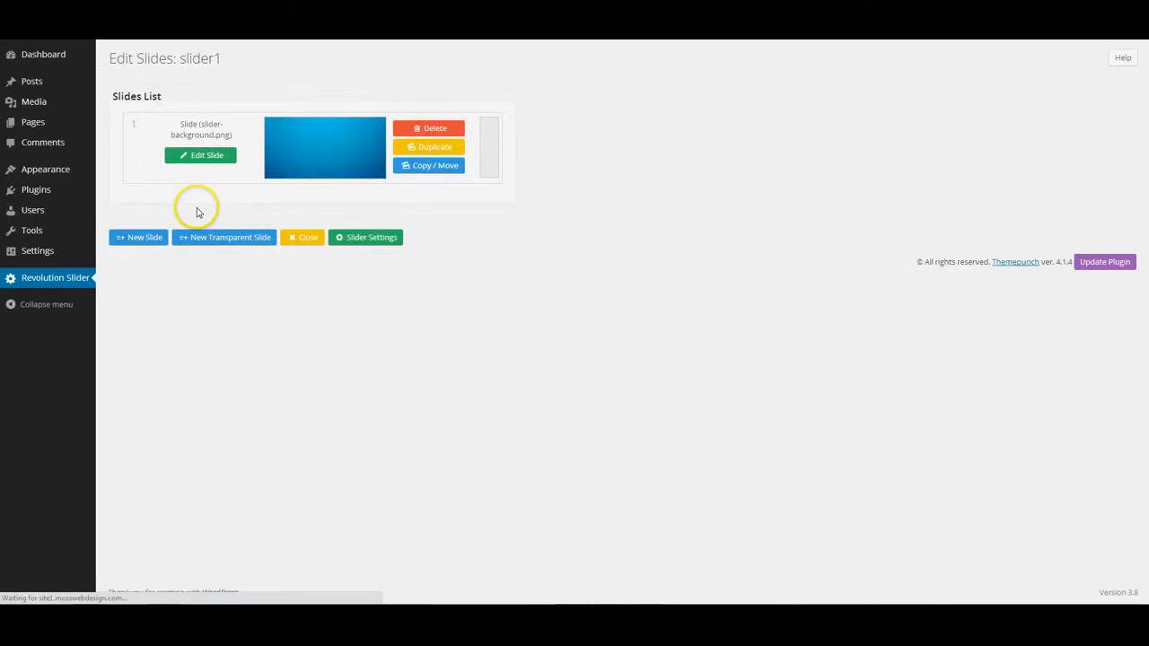
Step: Open the new slide for editing and review its general settings, background settings and layer area
{"action": "left_click", "coordinate": [209, 158]}
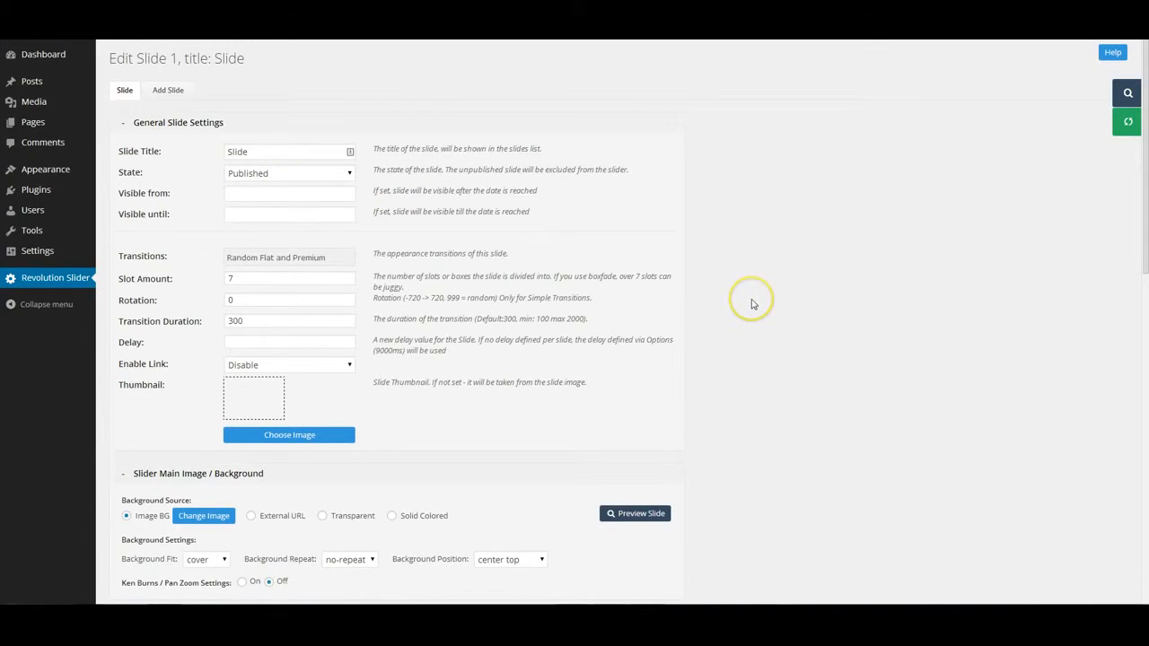
{"action": "scroll", "coordinate": [750, 303], "scroll_direction": "down", "scroll_amount": 1}
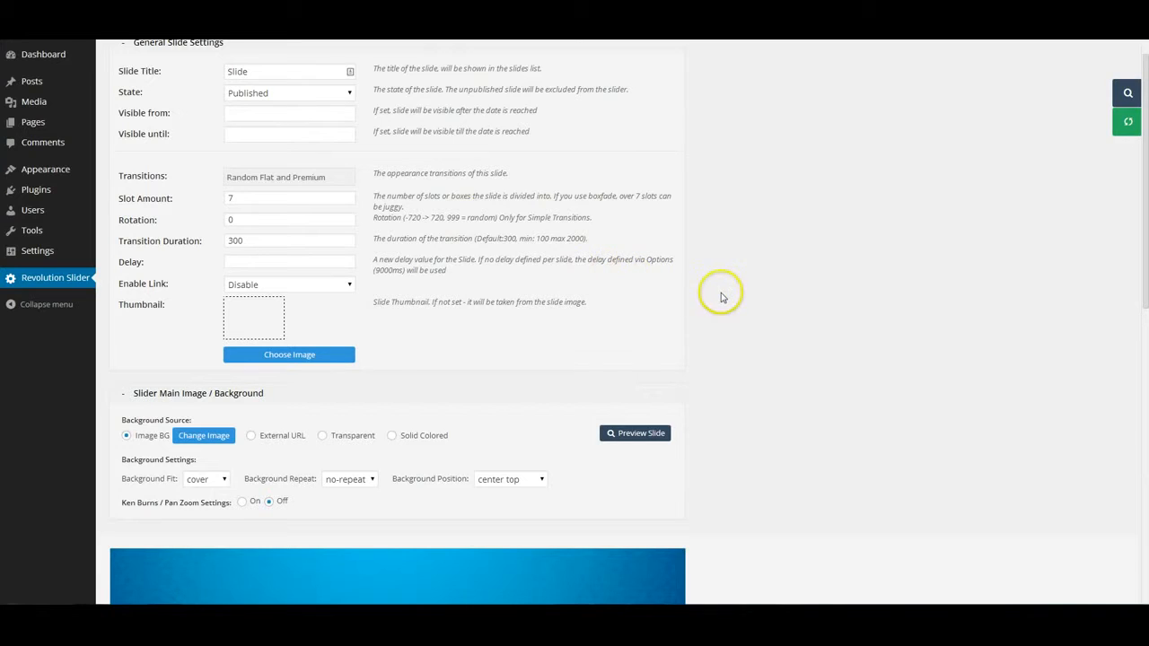
{"action": "scroll", "coordinate": [722, 297], "scroll_direction": "down", "scroll_amount": 1}
{"action": "scroll", "coordinate": [722, 297], "scroll_direction": "down", "scroll_amount": 2}
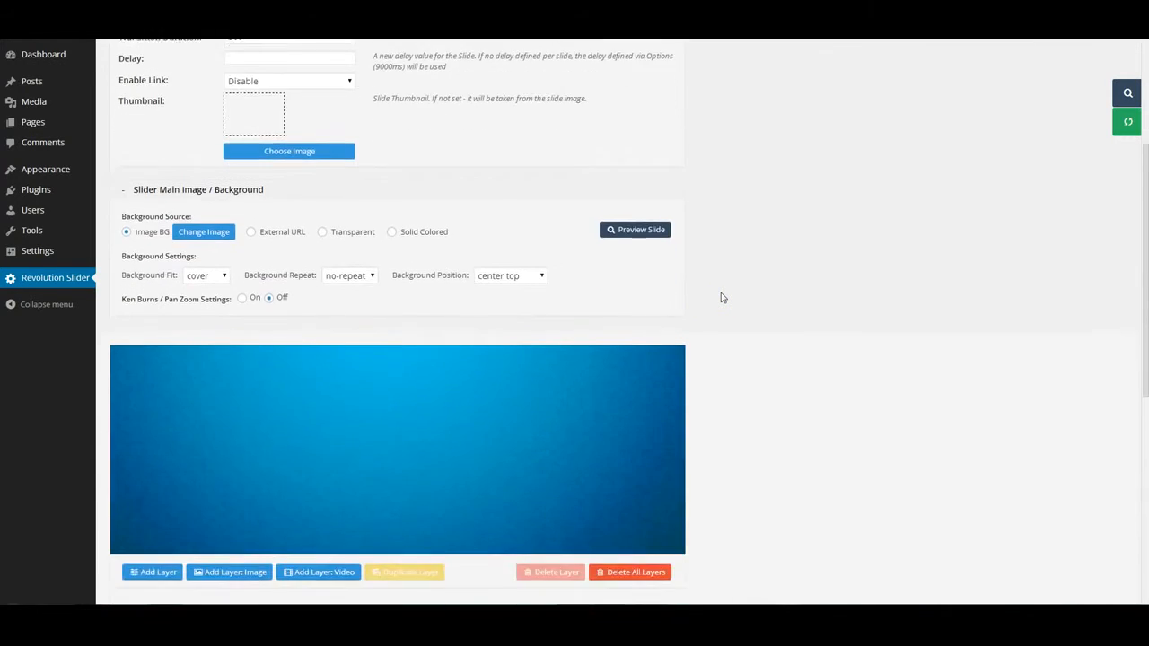
{"action": "scroll", "coordinate": [722, 297], "scroll_direction": "down", "scroll_amount": 1}
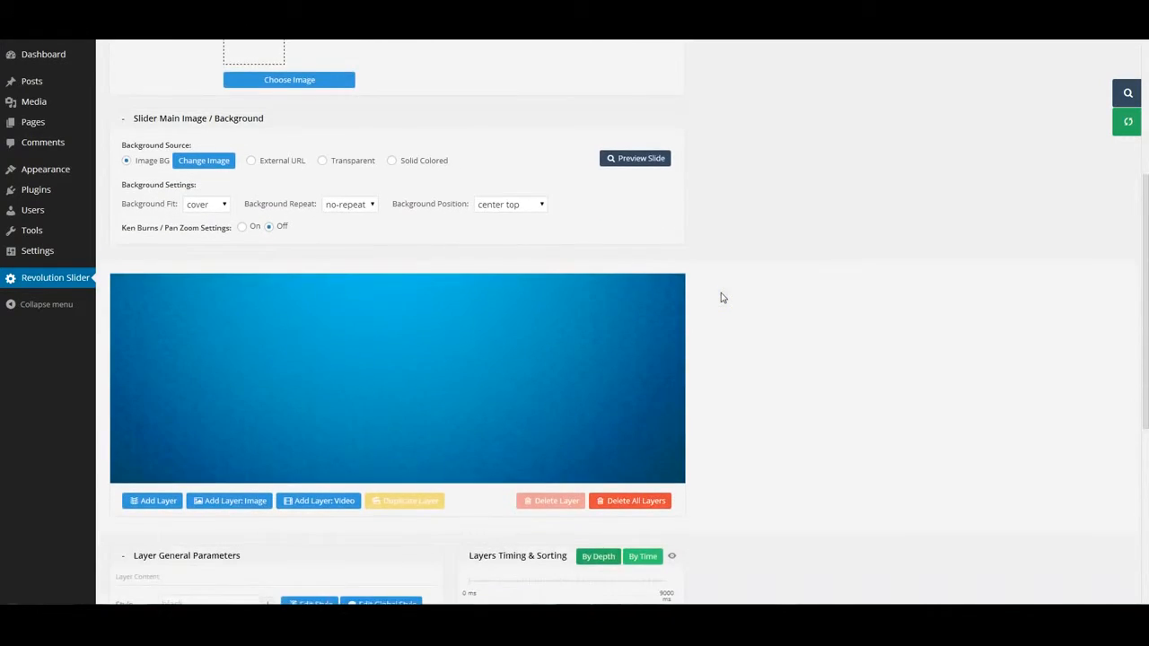
{"action": "scroll", "coordinate": [723, 297], "scroll_direction": "down", "scroll_amount": 1}
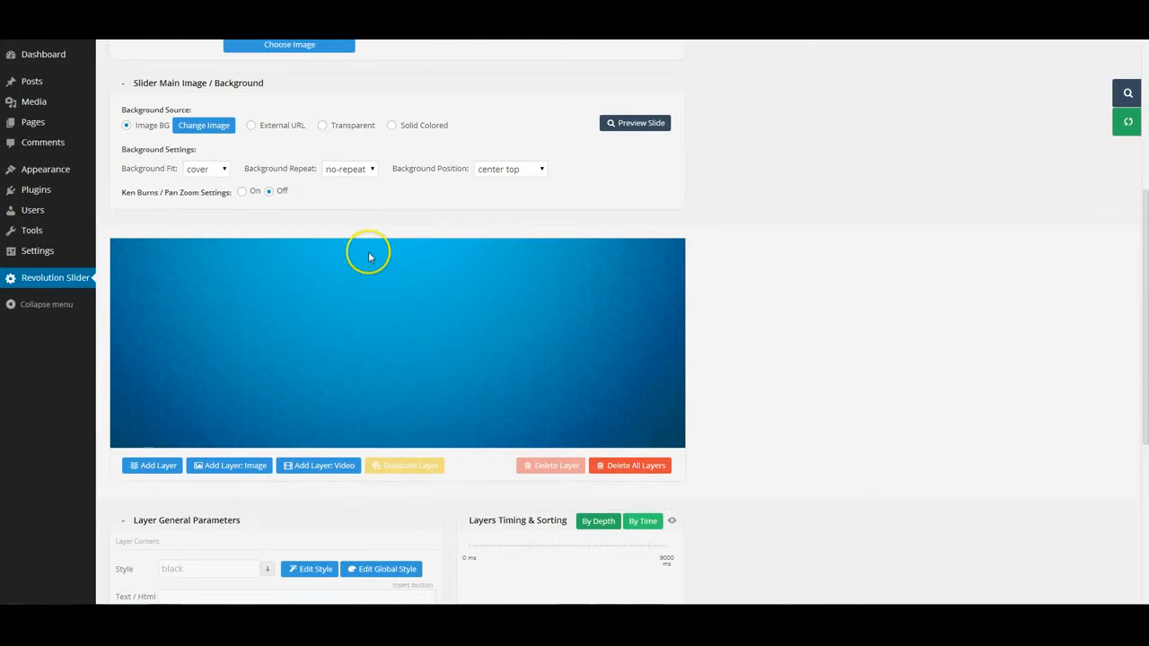
{"action": "scroll", "coordinate": [814, 373], "scroll_direction": "down", "scroll_amount": 1}
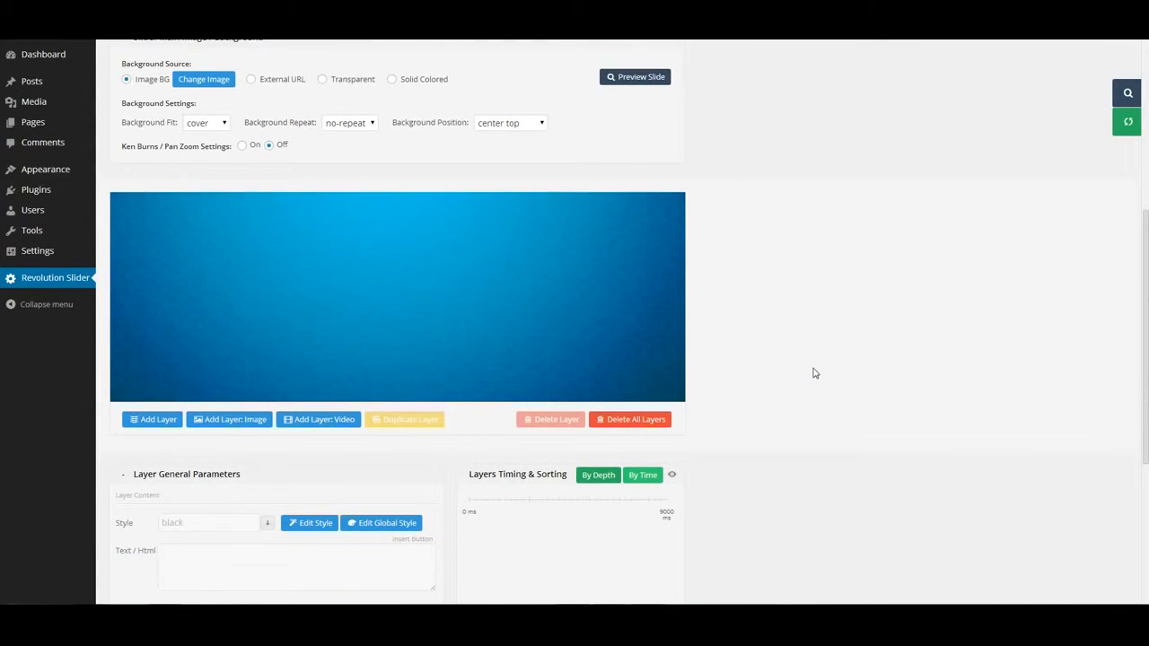
{"action": "scroll", "coordinate": [814, 372], "scroll_direction": "down", "scroll_amount": 2}
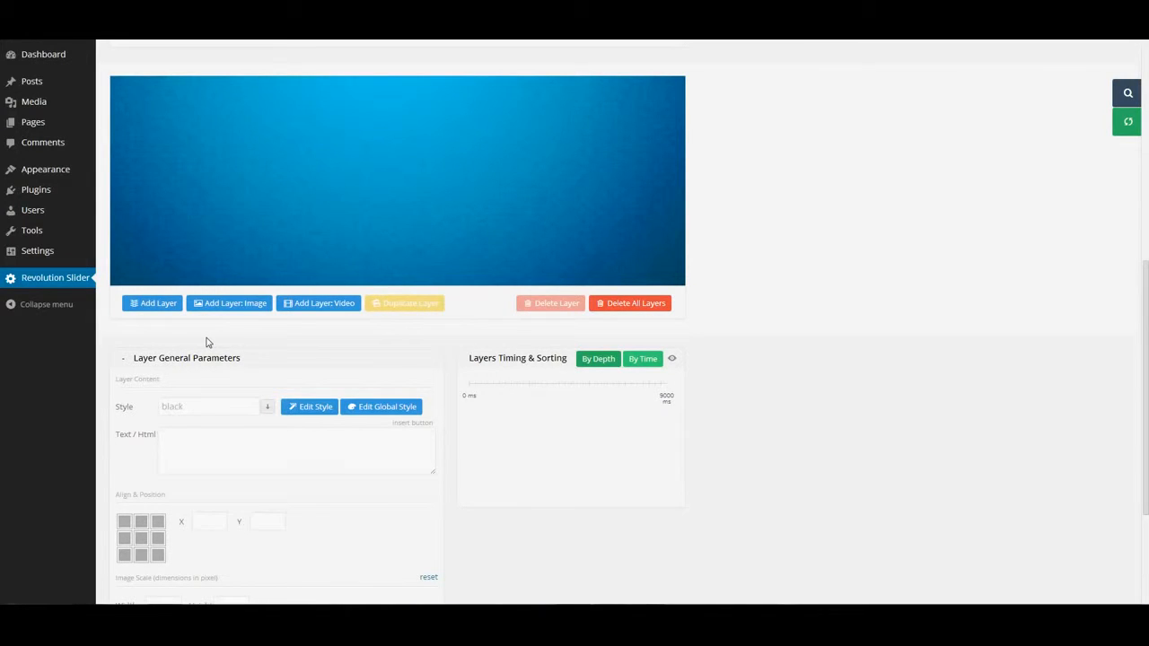
Step: Add a text layer to the slide and apply the largewhitebg style to it
{"action": "left_click", "coordinate": [153, 303]}
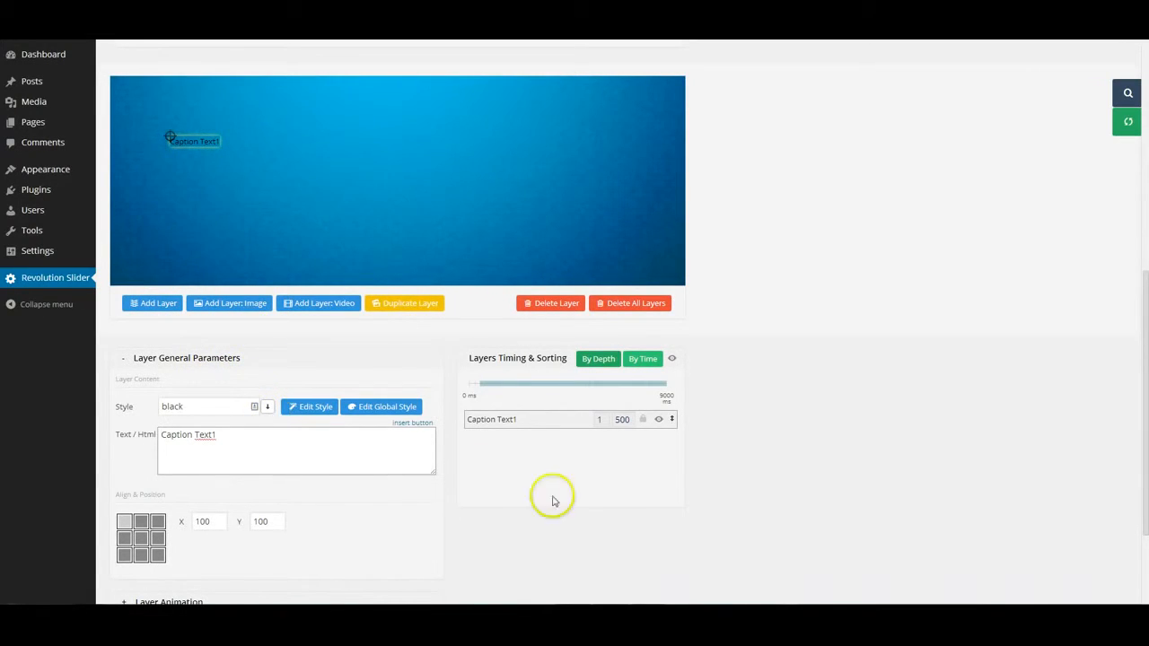
{"action": "scroll", "coordinate": [722, 533], "scroll_direction": "down", "scroll_amount": 3}
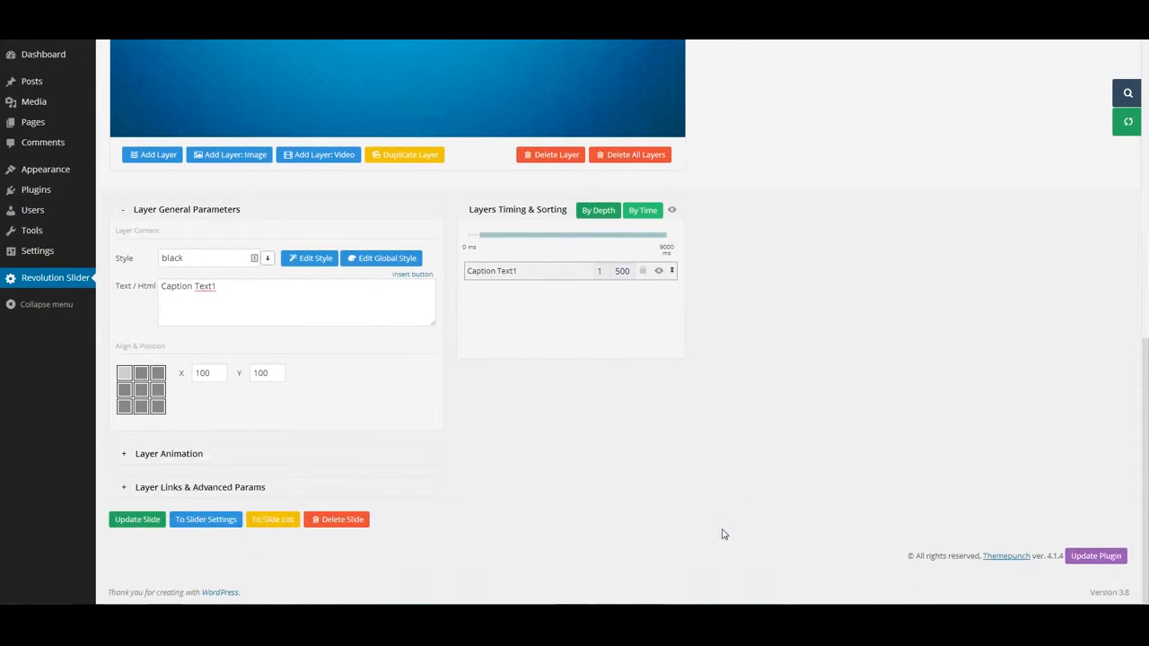
{"action": "left_click", "coordinate": [267, 260]}
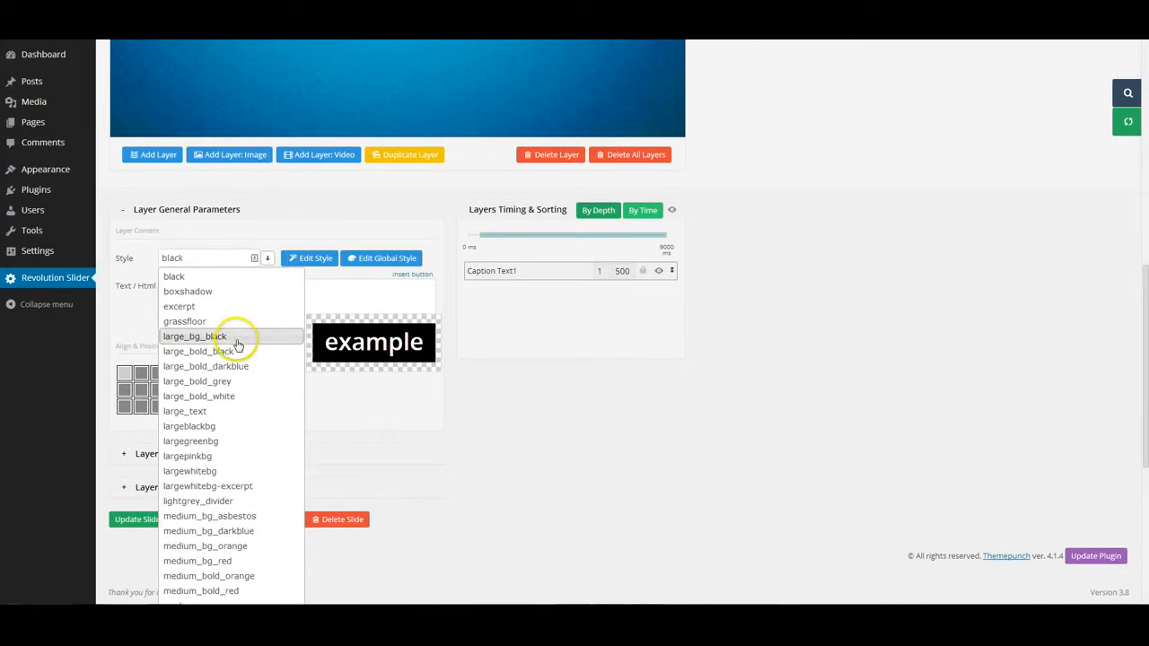
{"action": "left_click", "coordinate": [203, 473]}
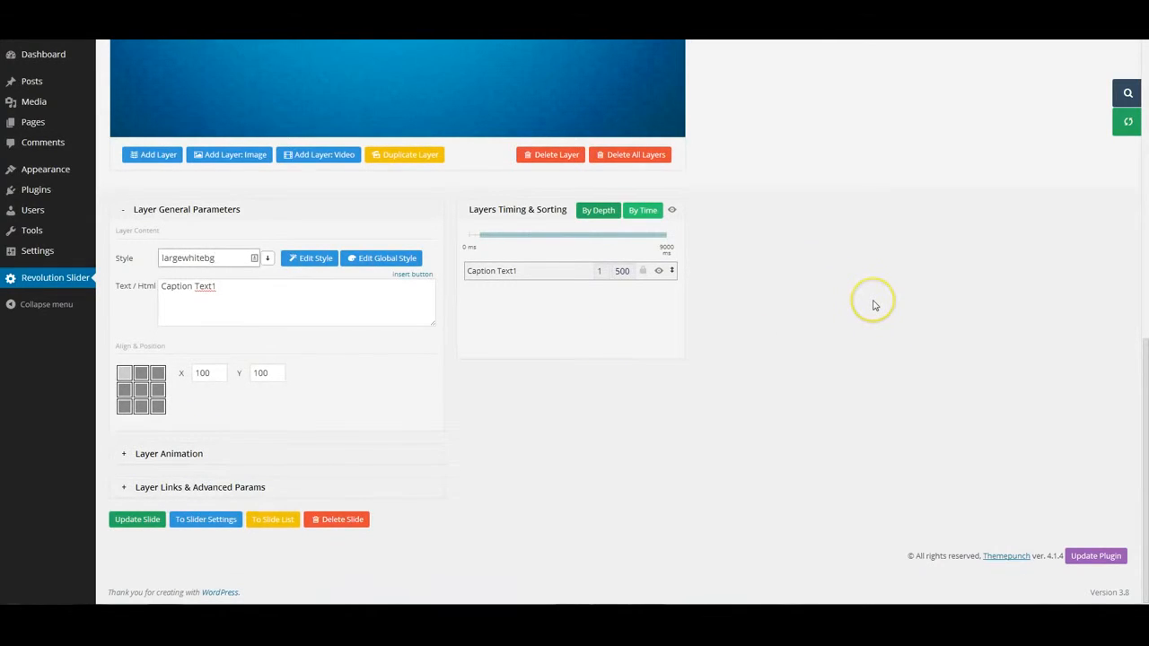
Step: Move the caption layer to the slide's upper-left corner, at about X 21, Y 20
{"action": "scroll", "coordinate": [872, 306], "scroll_direction": "up", "scroll_amount": 2}
{"action": "left_click_drag", "start_coordinate": [347, 117], "coordinate": [298, 70]}
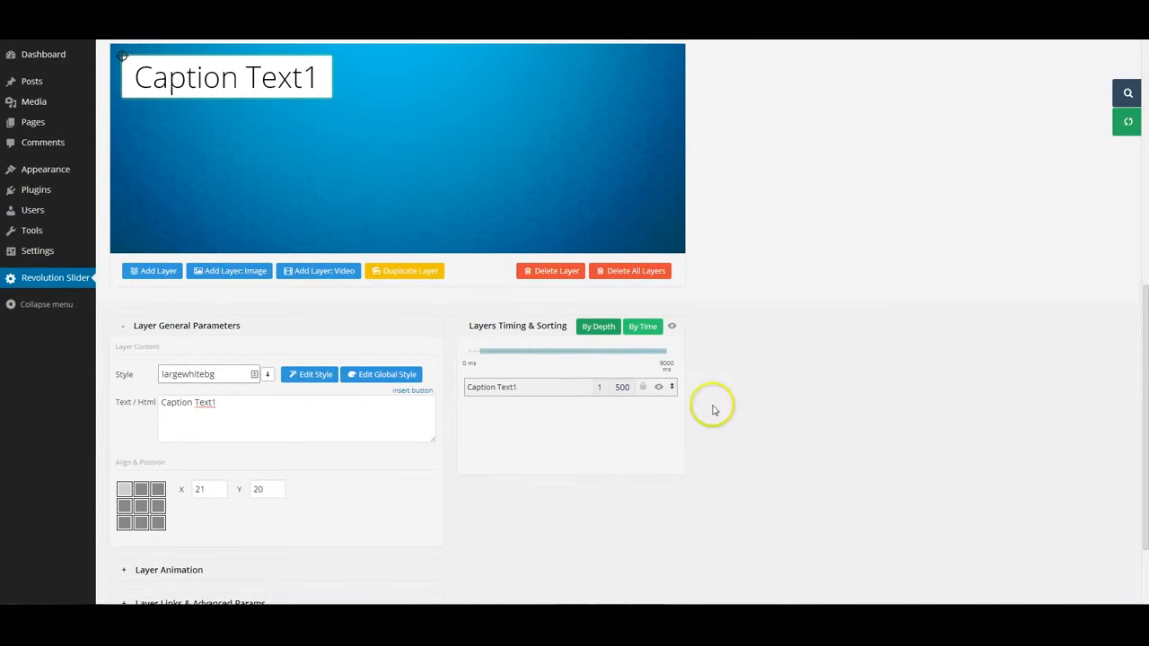
Step: Replace the caption layer's text with "Hello World!"
{"action": "scroll", "coordinate": [743, 405], "scroll_direction": "down", "scroll_amount": 1}
{"action": "scroll", "coordinate": [743, 406], "scroll_direction": "down", "scroll_amount": 1}
{"action": "scroll", "coordinate": [743, 406], "scroll_direction": "up", "scroll_amount": 2}
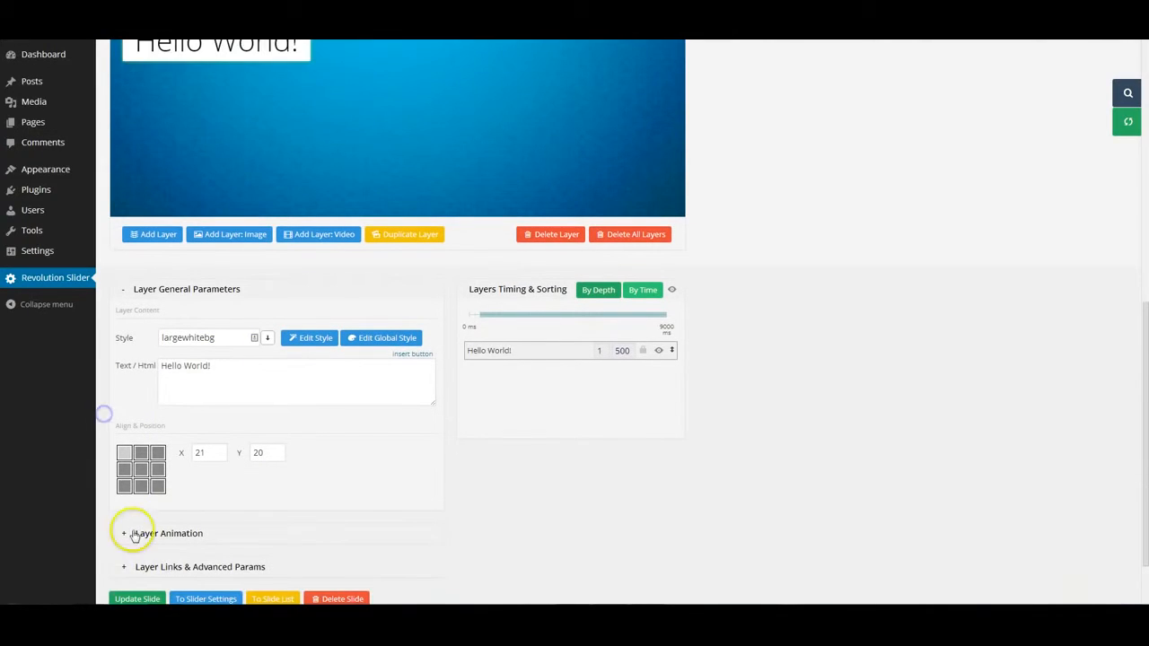
{"action": "key", "text": "ctrl+a"}
{"action": "key", "text": "BackSpace"}
{"action": "type", "text": "Ho"}
{"action": "type", "text": "llo WO"}
{"action": "key", "text": "BackSpace"}
{"action": "key", "text": "BackSpace"}
{"action": "key", "text": "BackSpace"}
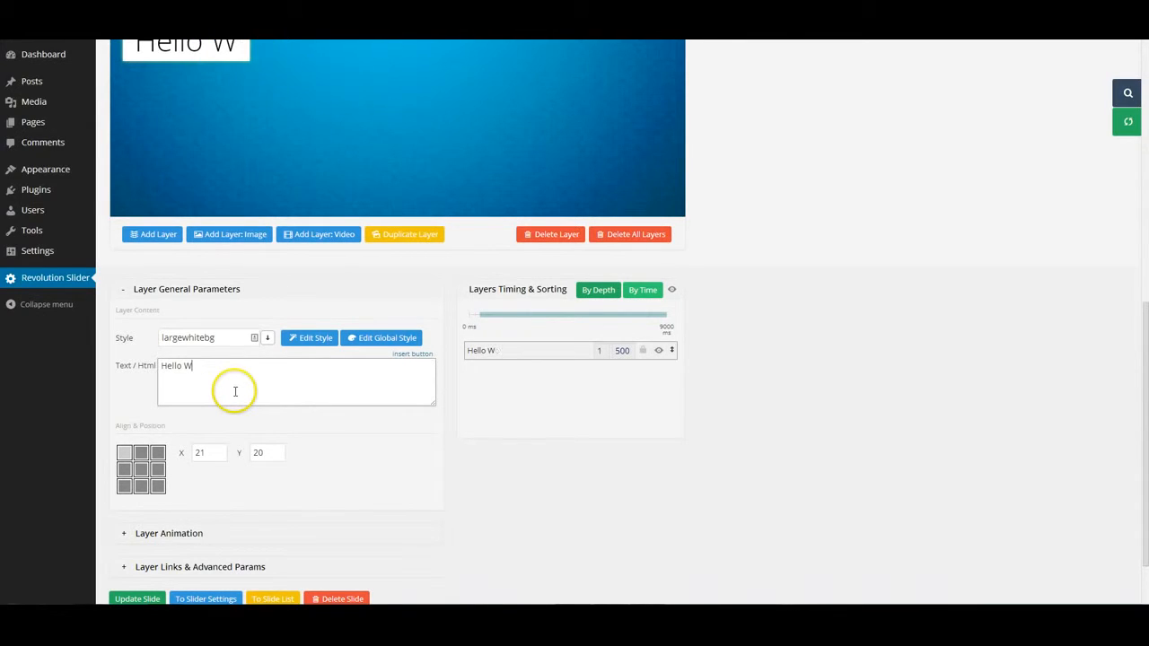
{"action": "left_click", "coordinate": [735, 366]}
{"action": "scroll", "coordinate": [736, 371], "scroll_direction": "up", "scroll_amount": 1}
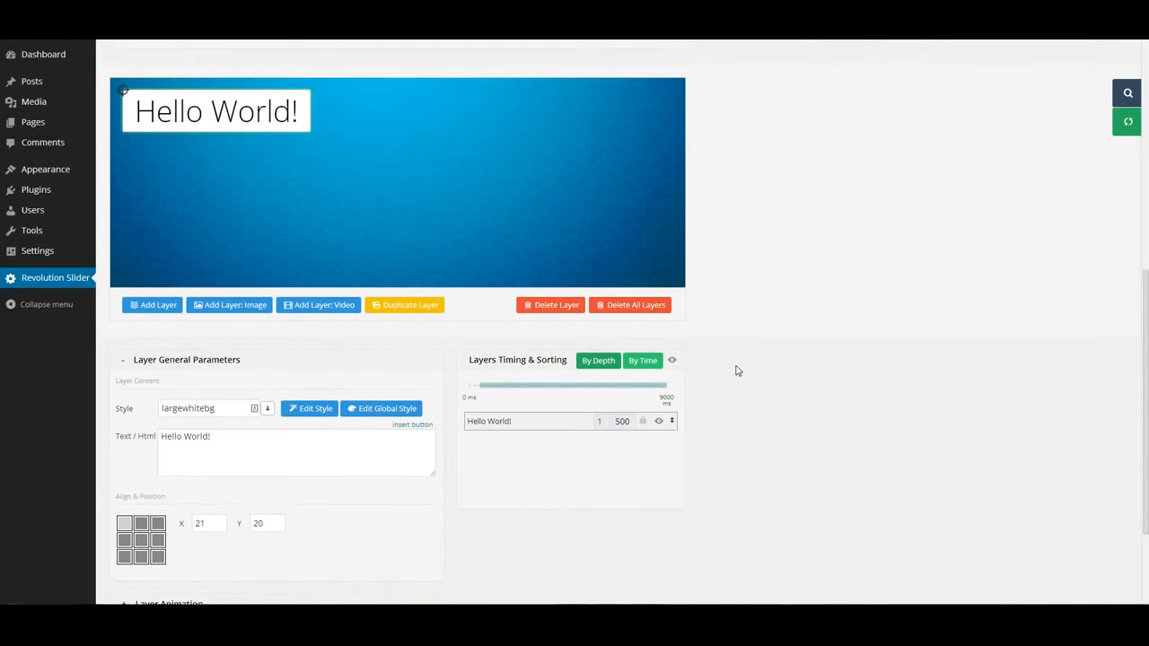
Step: Set the Hello World! layer's start animation to Long from Right and its start speed to 600 ms
{"action": "scroll", "coordinate": [736, 371], "scroll_direction": "down", "scroll_amount": 1}
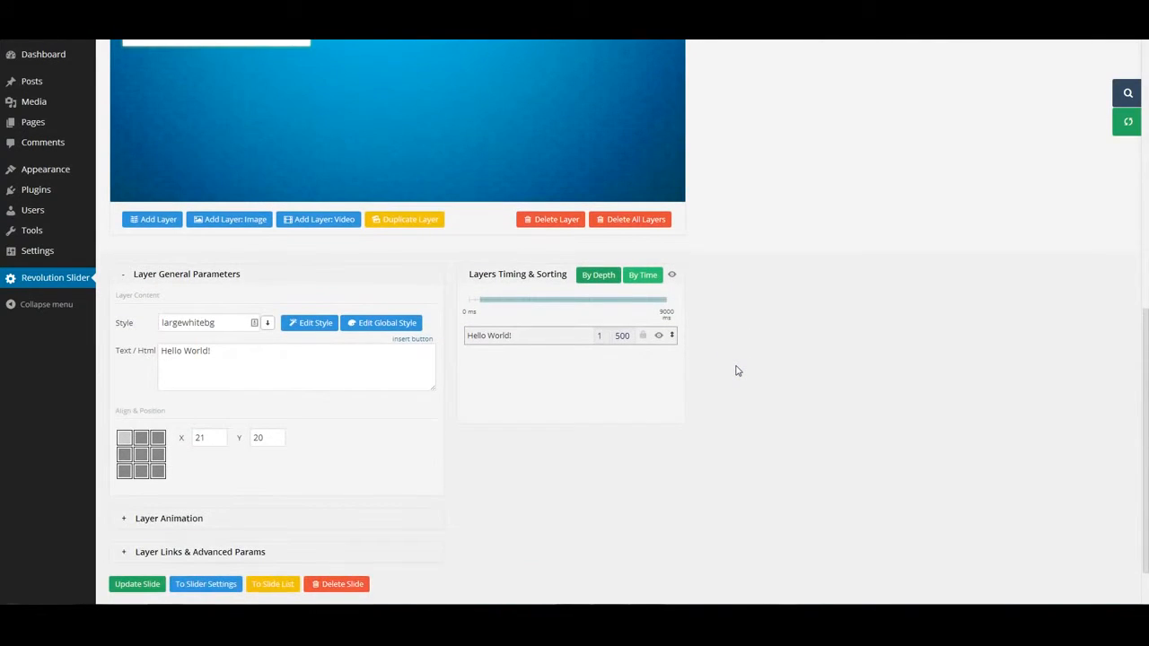
{"action": "scroll", "coordinate": [736, 371], "scroll_direction": "down", "scroll_amount": 1}
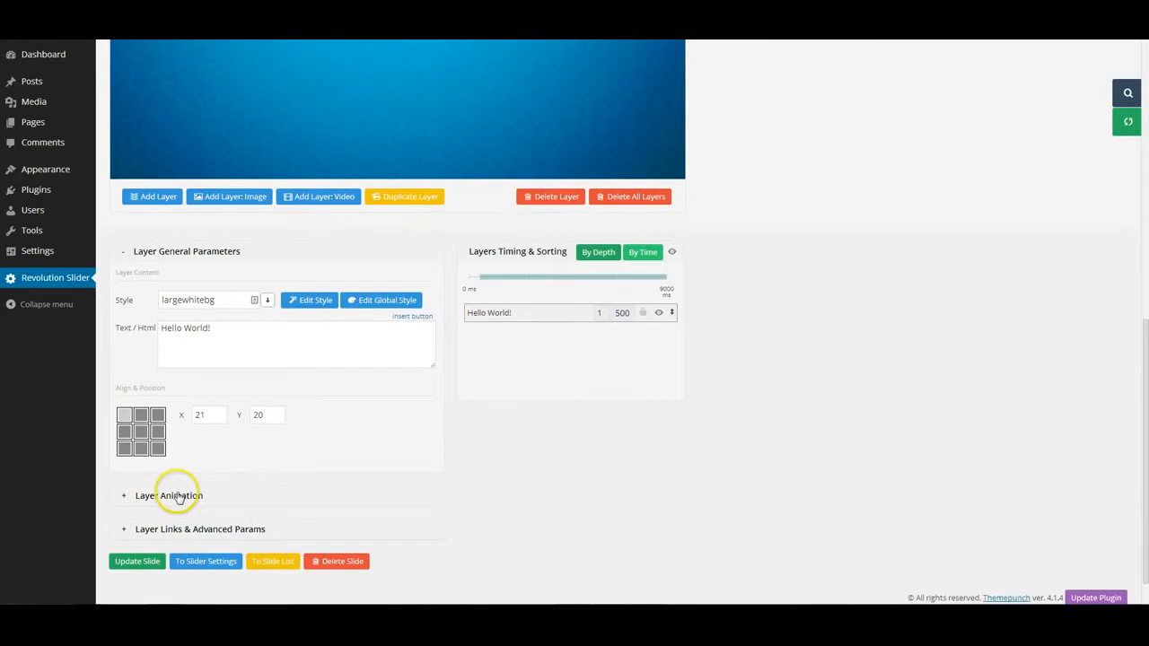
{"action": "left_click", "coordinate": [177, 497]}
{"action": "scroll", "coordinate": [644, 451], "scroll_direction": "down", "scroll_amount": 3}
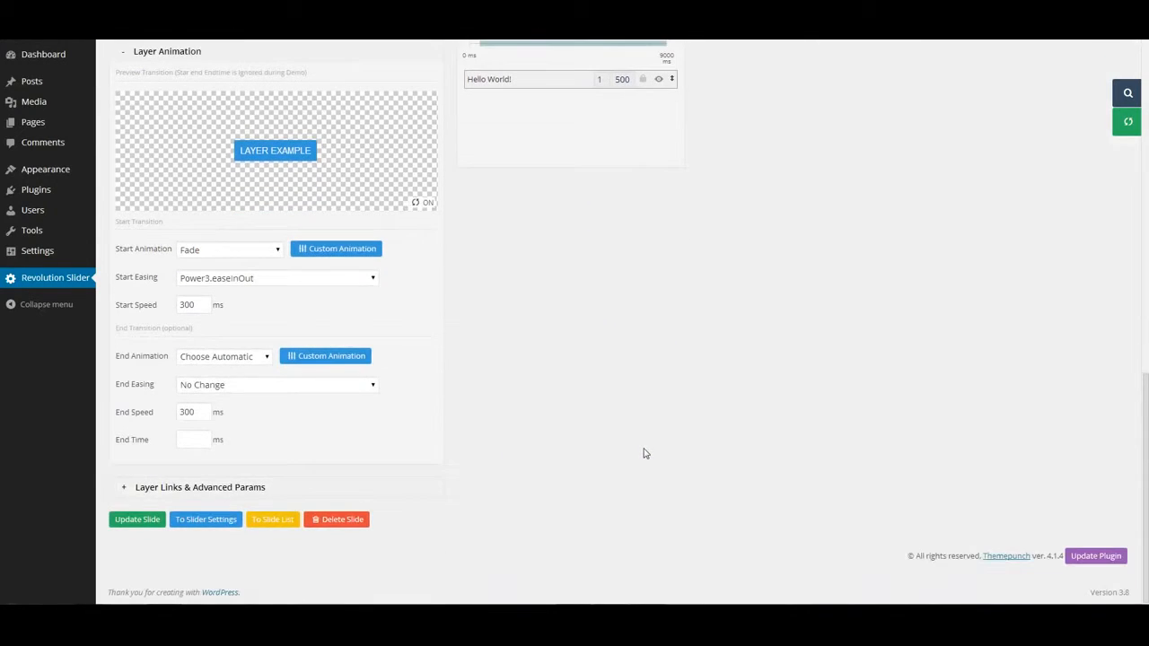
{"action": "left_click", "coordinate": [256, 249]}
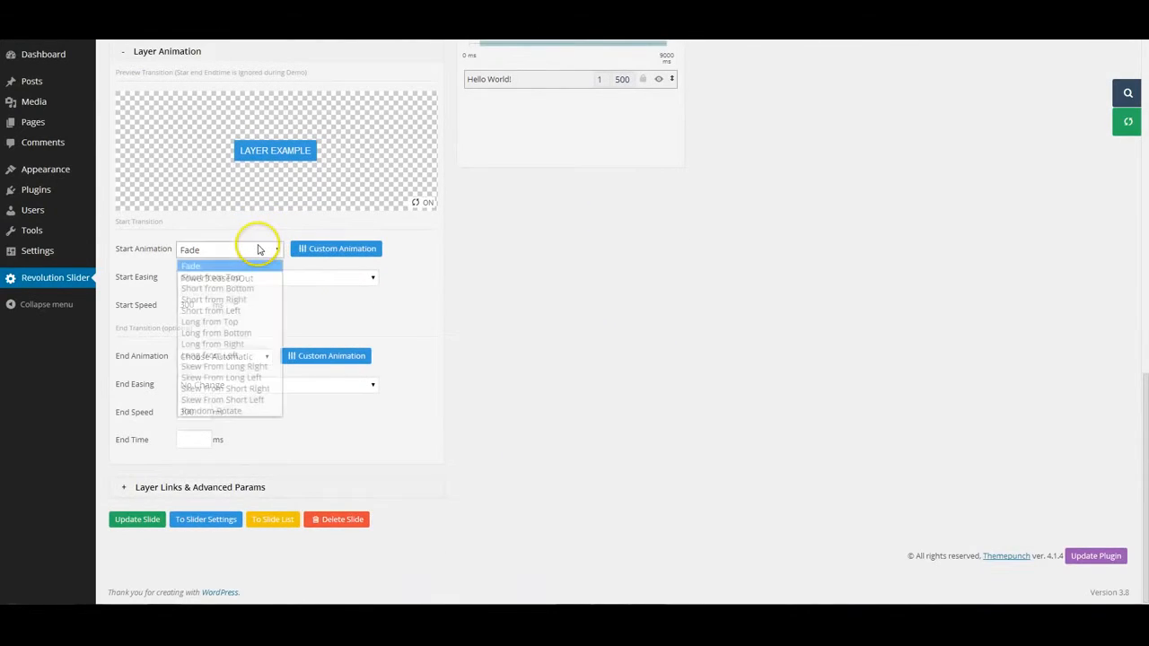
{"action": "left_click", "coordinate": [229, 345]}
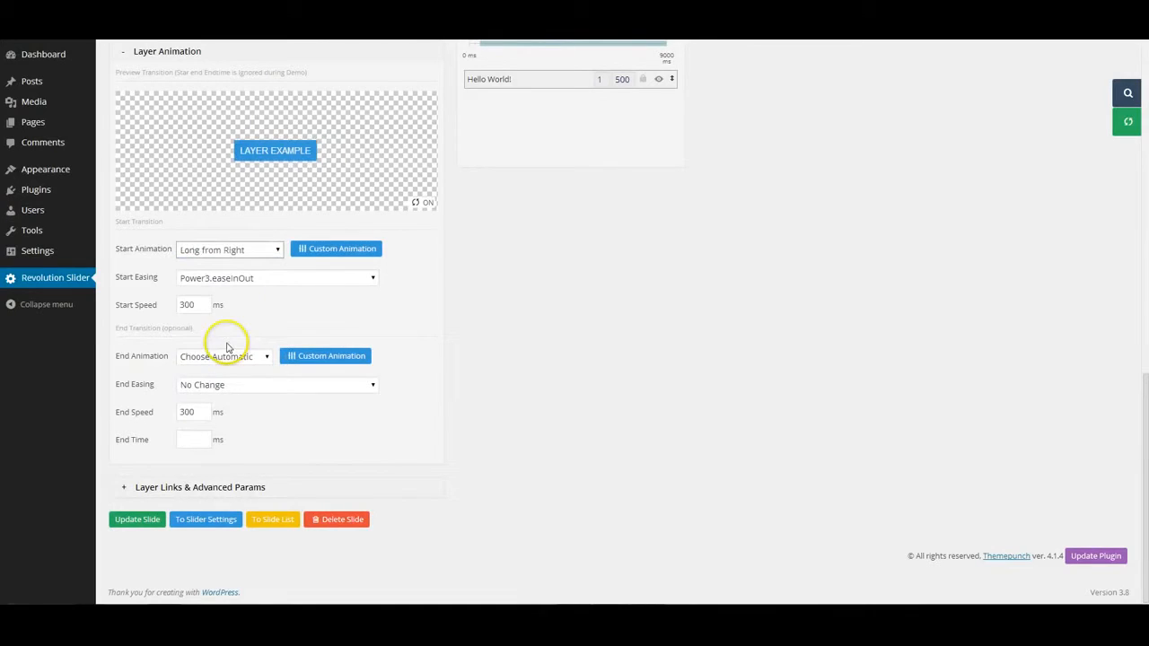
{"action": "left_click_drag", "start_coordinate": [213, 304], "coordinate": [170, 307]}
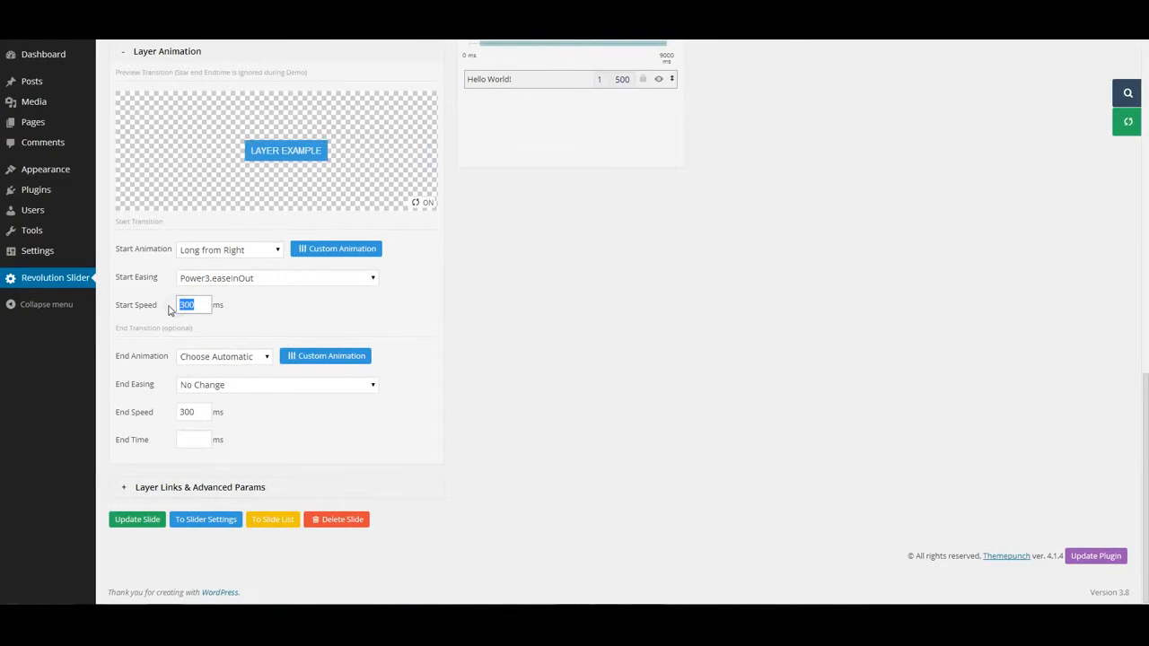
{"action": "type", "text": "6"}
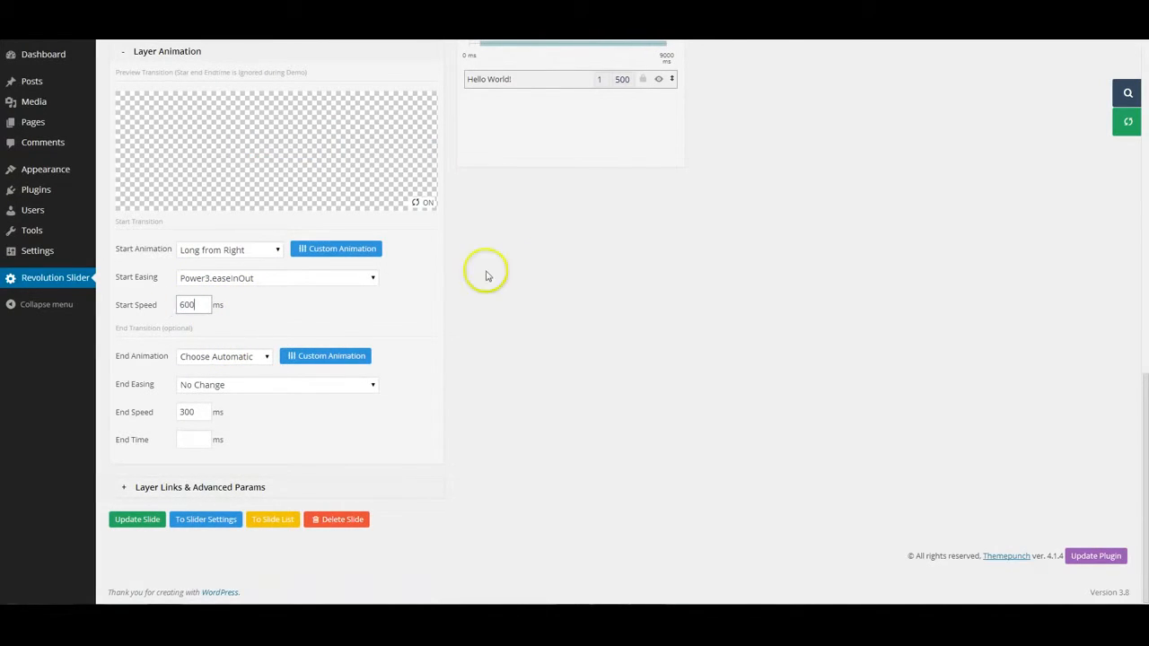
{"action": "left_click", "coordinate": [562, 271]}
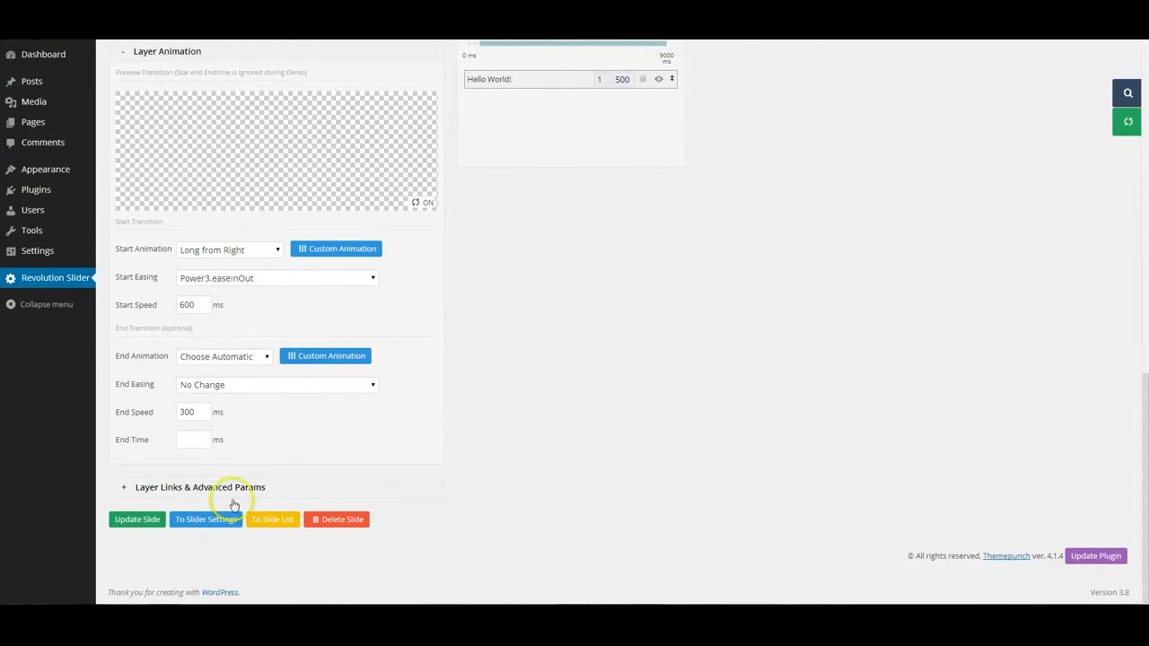
Step: Update the slide to save it, preview the slide, and close the preview
{"action": "left_click", "coordinate": [136, 525]}
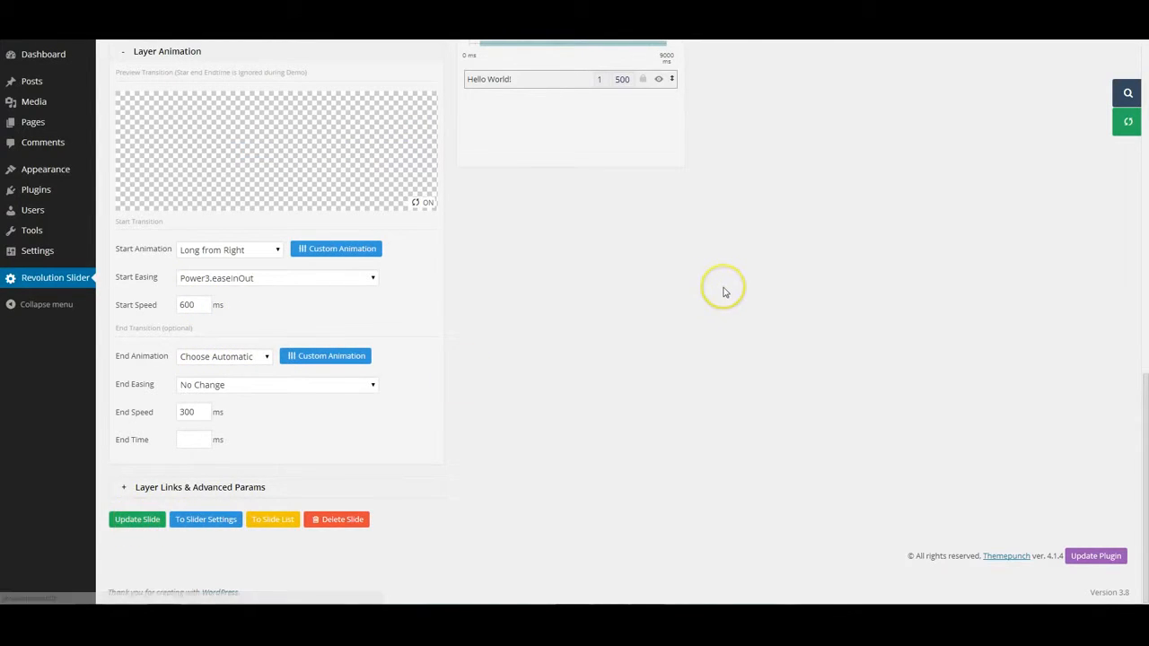
{"action": "scroll", "coordinate": [724, 290], "scroll_direction": "up", "scroll_amount": 3}
{"action": "scroll", "coordinate": [726, 292], "scroll_direction": "up", "scroll_amount": 3}
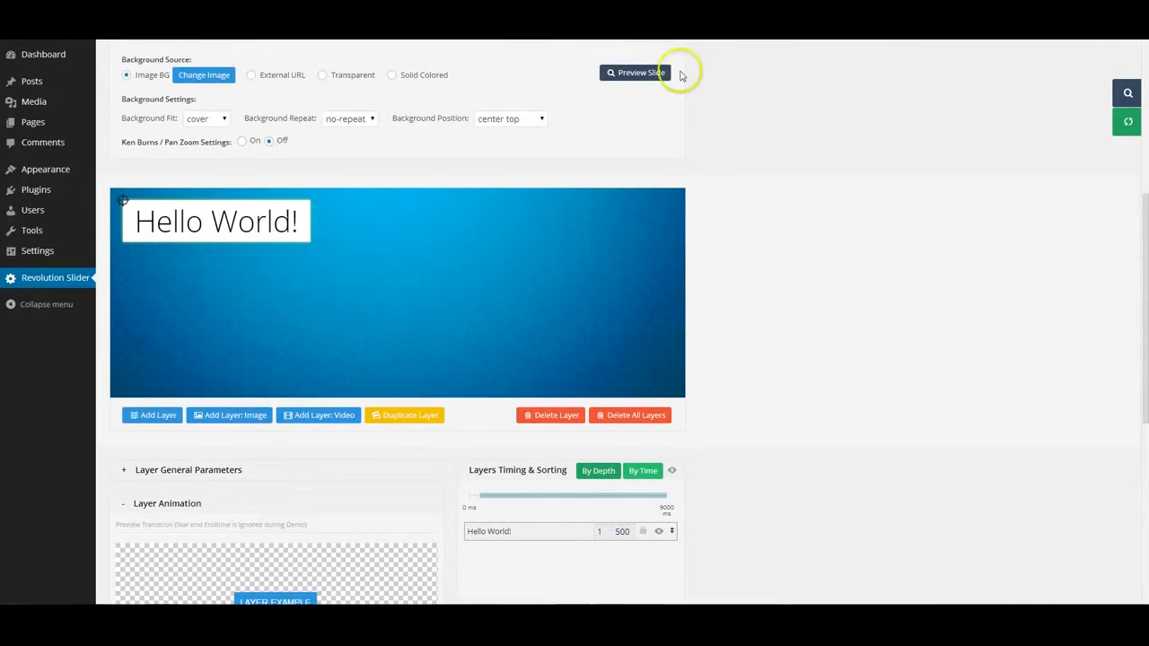
{"action": "left_click", "coordinate": [637, 73]}
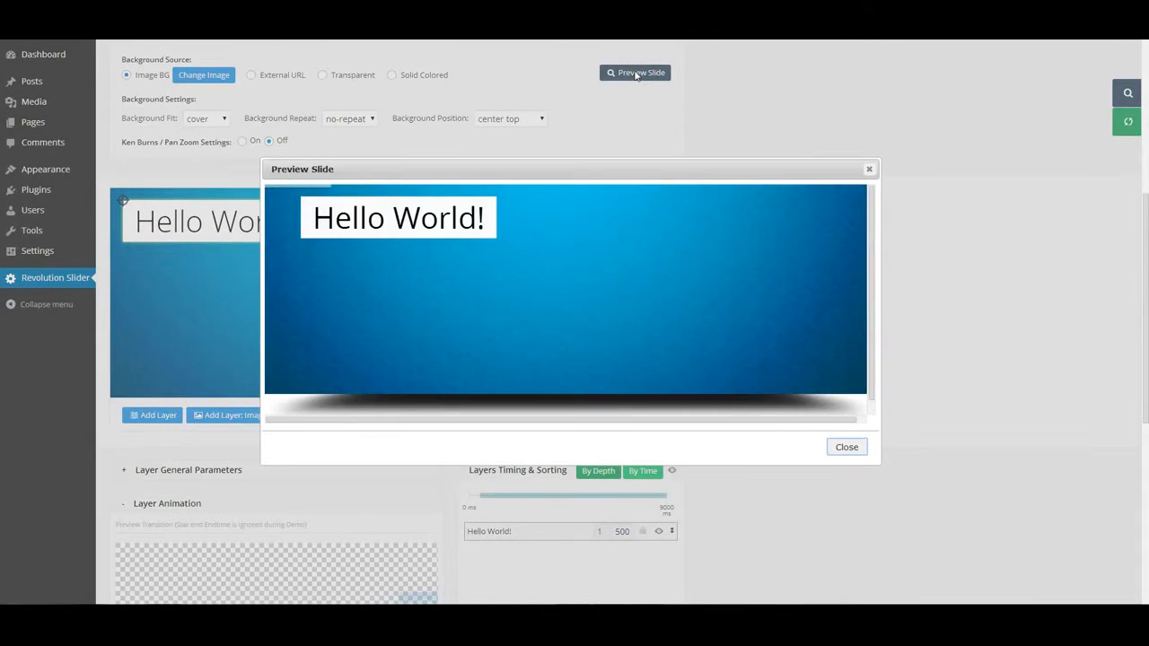
{"action": "left_click", "coordinate": [867, 172]}
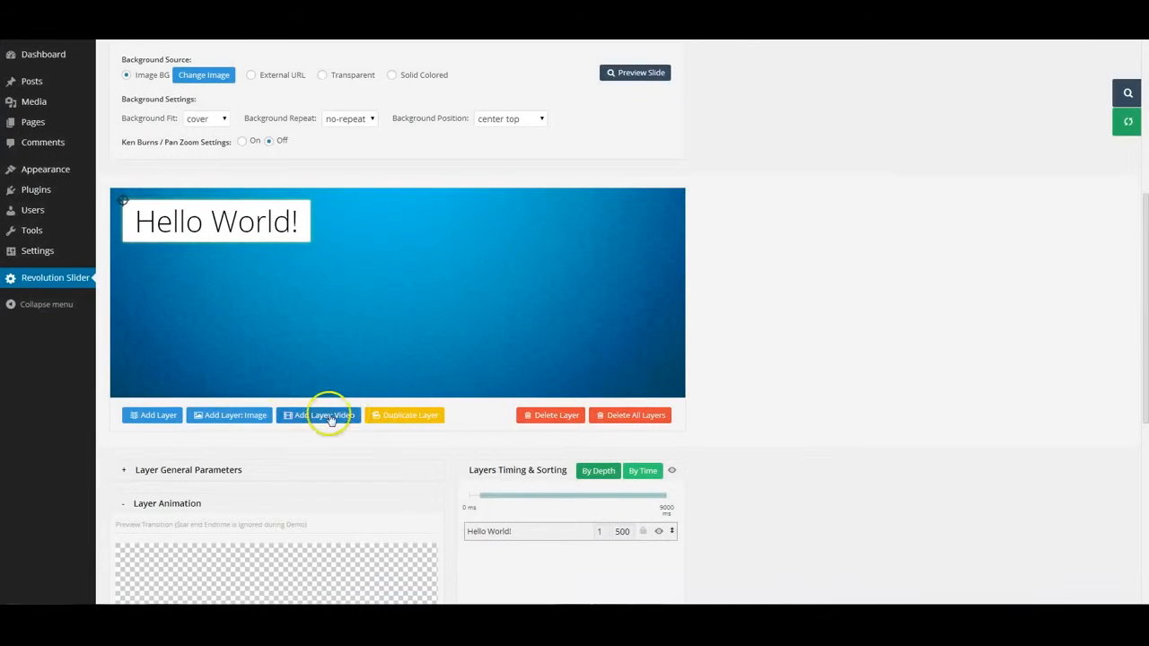
Step: Add giraffe.png from the media library as an image layer and place it on the slide's right side, at about X 457, Y 11
{"action": "left_click", "coordinate": [205, 423]}
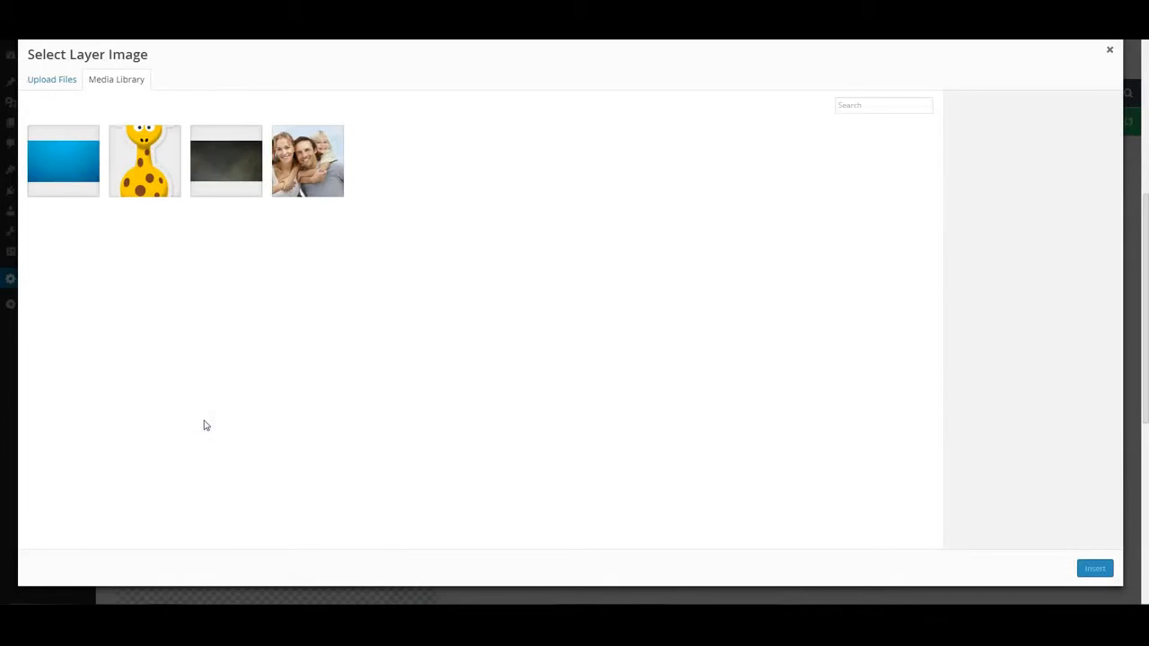
{"action": "left_click", "coordinate": [149, 190]}
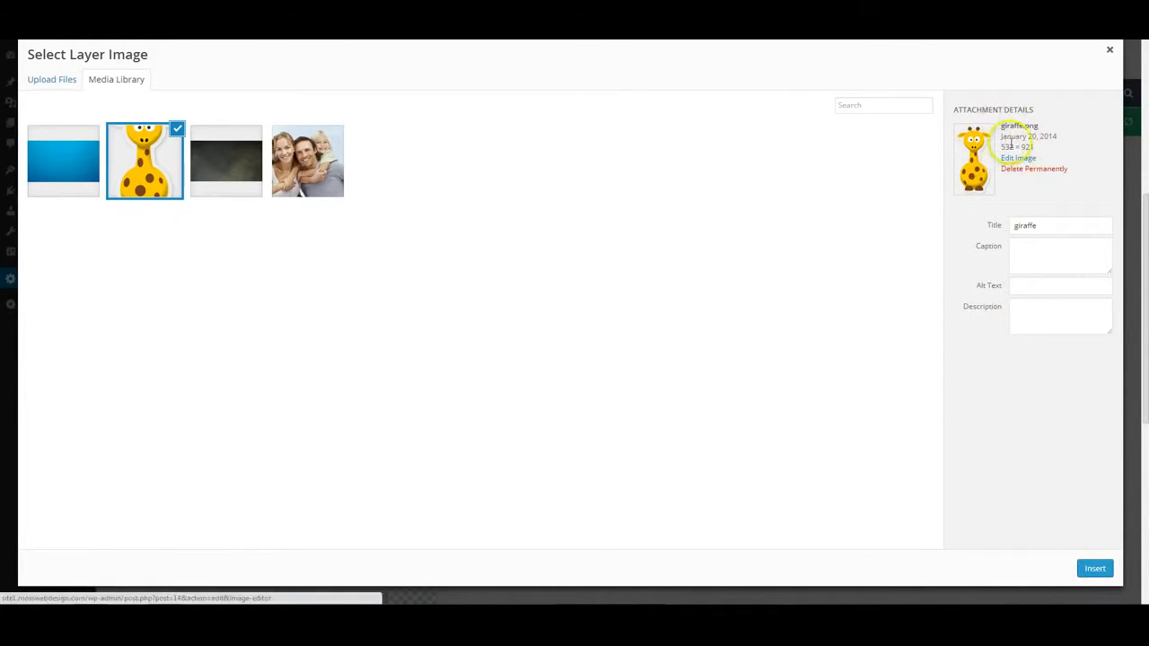
{"action": "left_click", "coordinate": [1095, 568]}
{"action": "left_click_drag", "start_coordinate": [293, 327], "coordinate": [496, 276]}
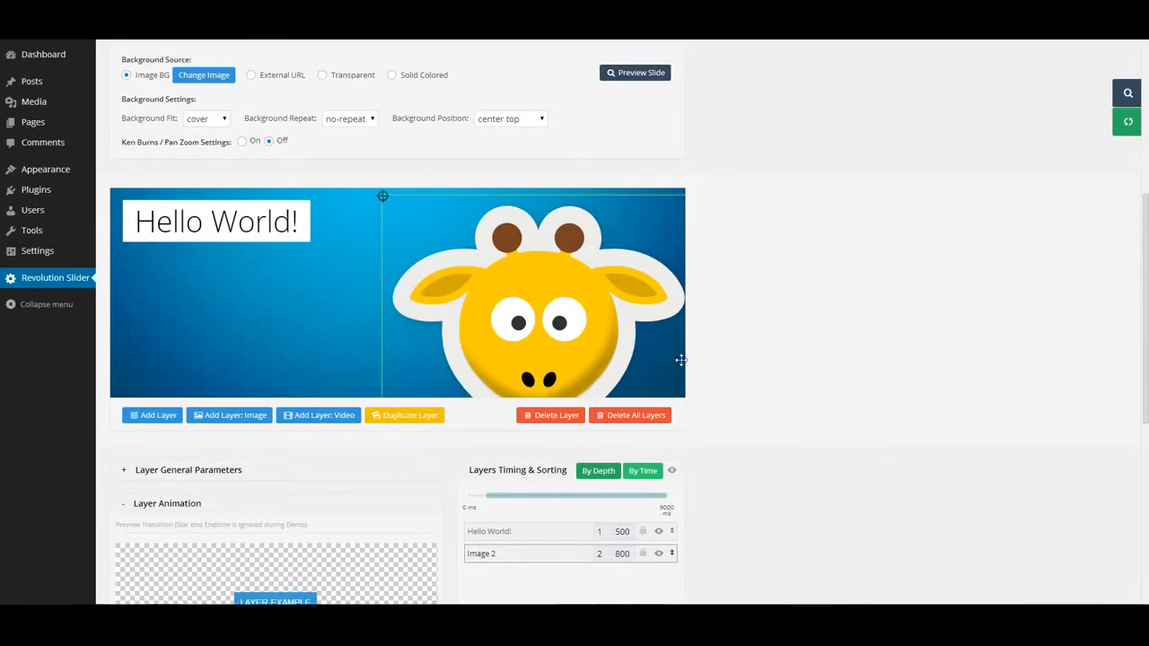
Step: Open the Media Library in a new browser tab and examine the Scale Image options in the giraffe image's editor
{"action": "mouse_move", "coordinate": [26, 104]}
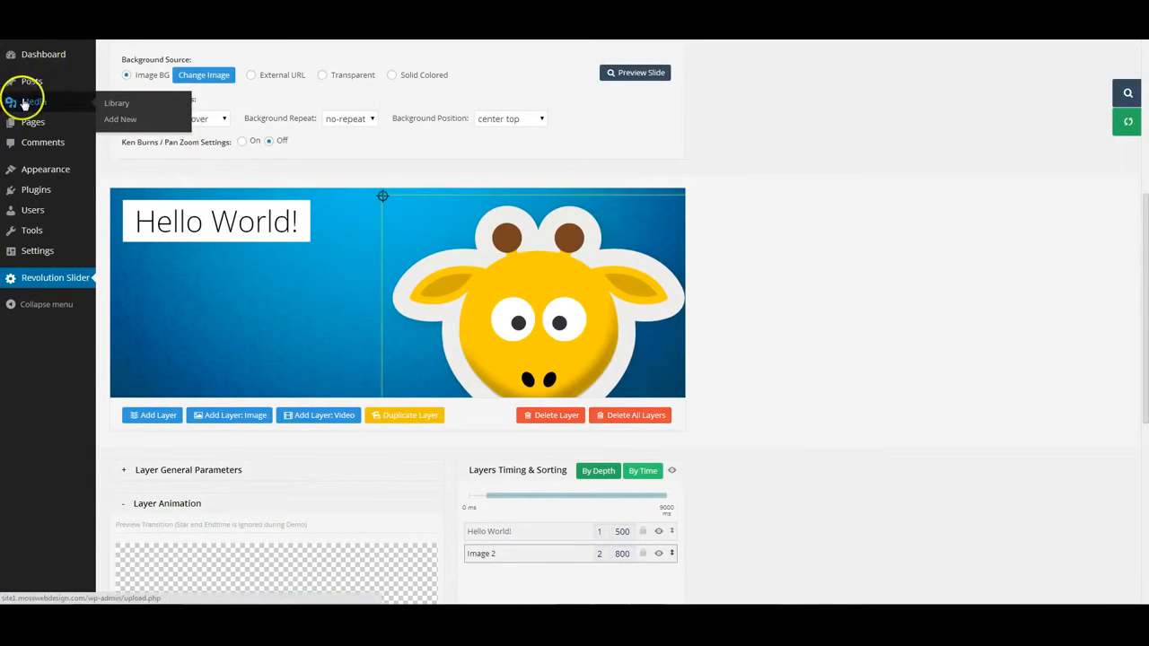
{"action": "right_click", "coordinate": [109, 103]}
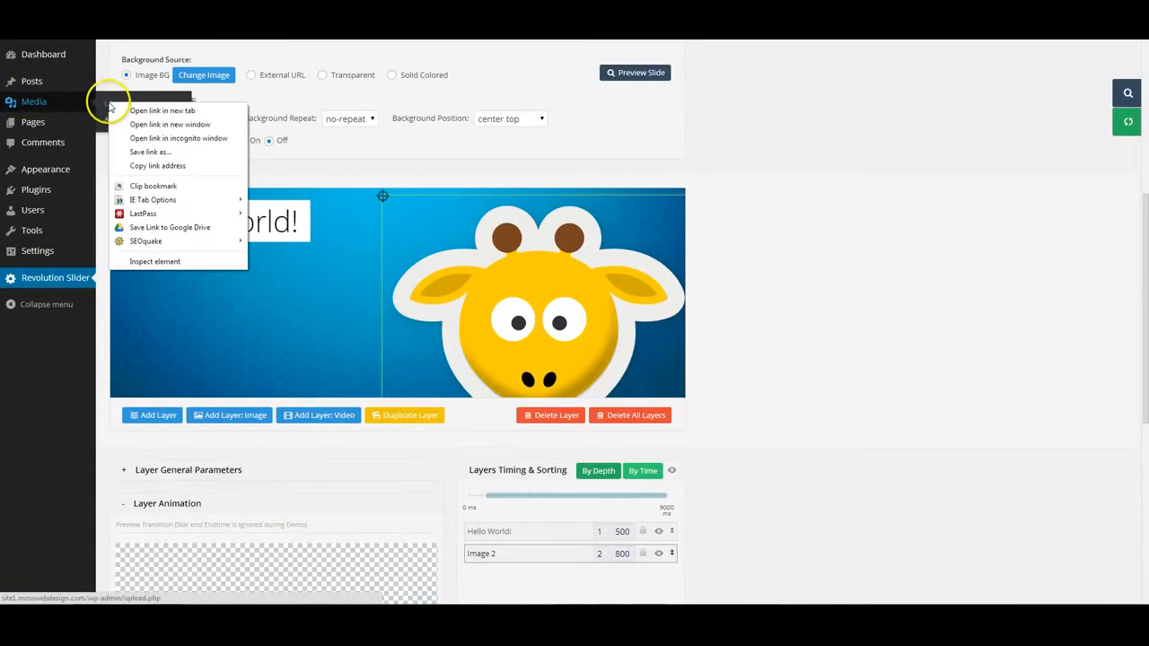
{"action": "left_click", "coordinate": [136, 111]}
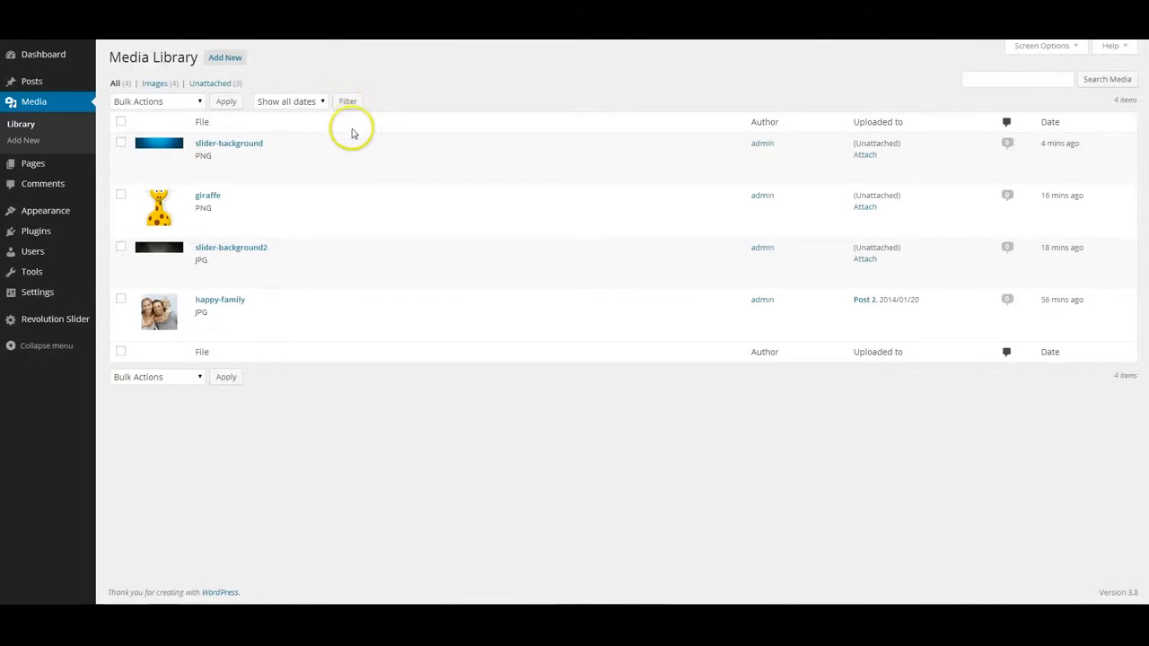
{"action": "mouse_move", "coordinate": [206, 213]}
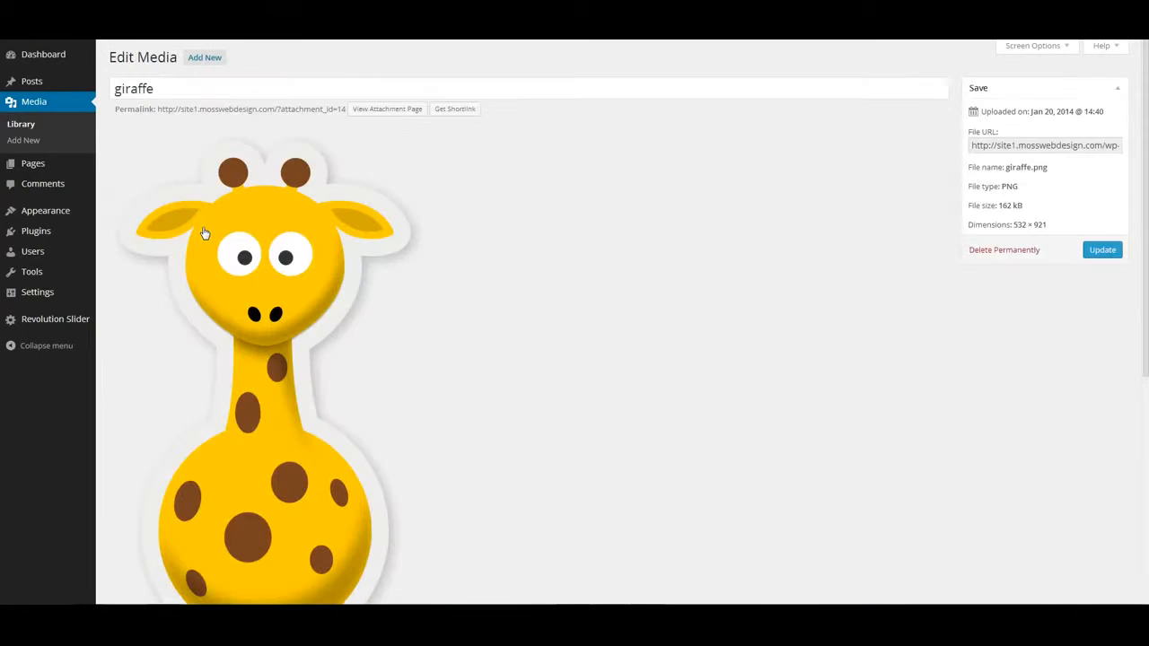
{"action": "scroll", "coordinate": [778, 311], "scroll_direction": "down", "scroll_amount": 5}
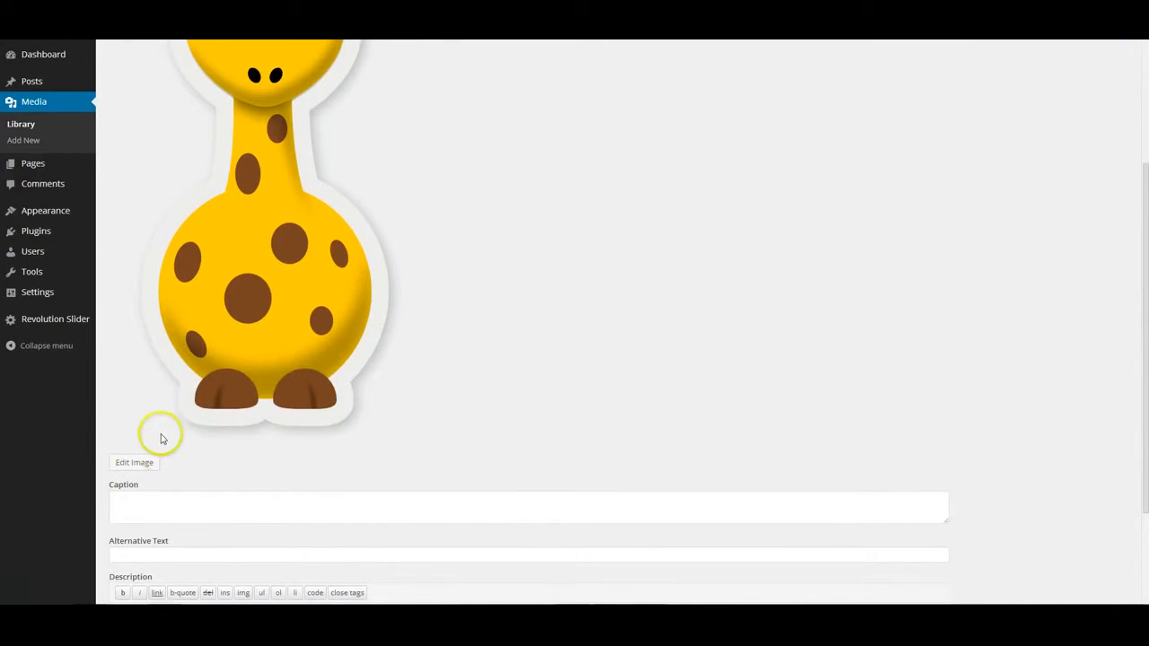
{"action": "left_click", "coordinate": [144, 465]}
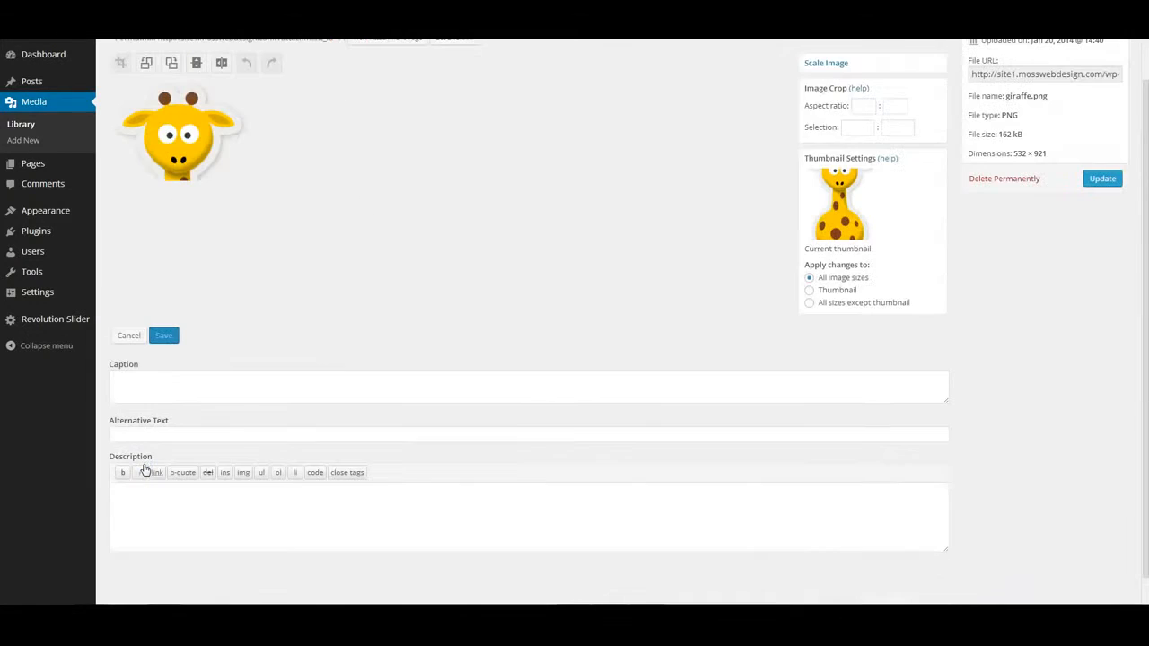
{"action": "scroll", "coordinate": [562, 295], "scroll_direction": "up", "scroll_amount": 1}
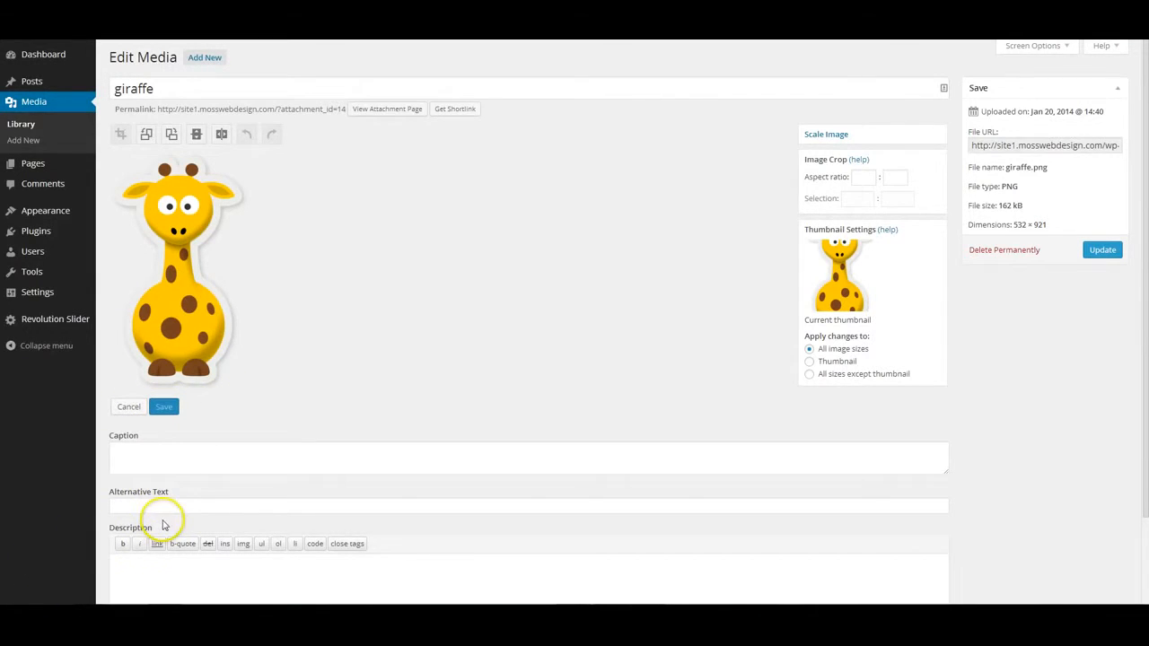
{"action": "left_click", "coordinate": [830, 138]}
{"action": "left_click_drag", "start_coordinate": [836, 242], "coordinate": [796, 245]}
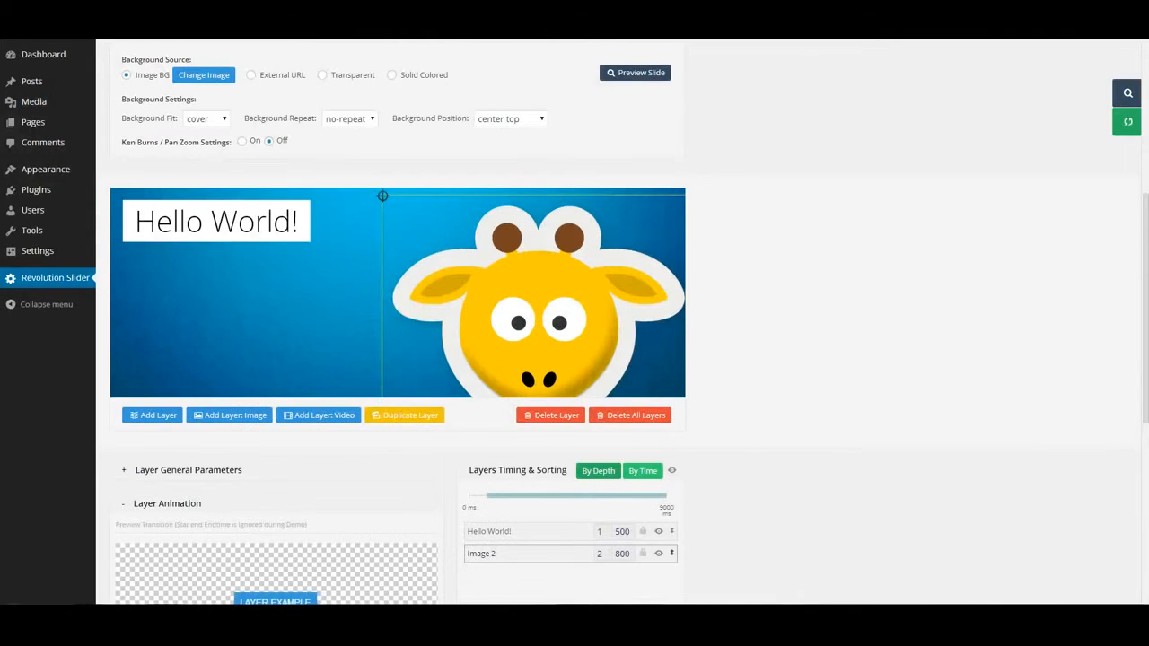
Step: Scale the giraffe image layer to a width of 300 pixels and enable proportional scaling
{"action": "left_click", "coordinate": [427, 293]}
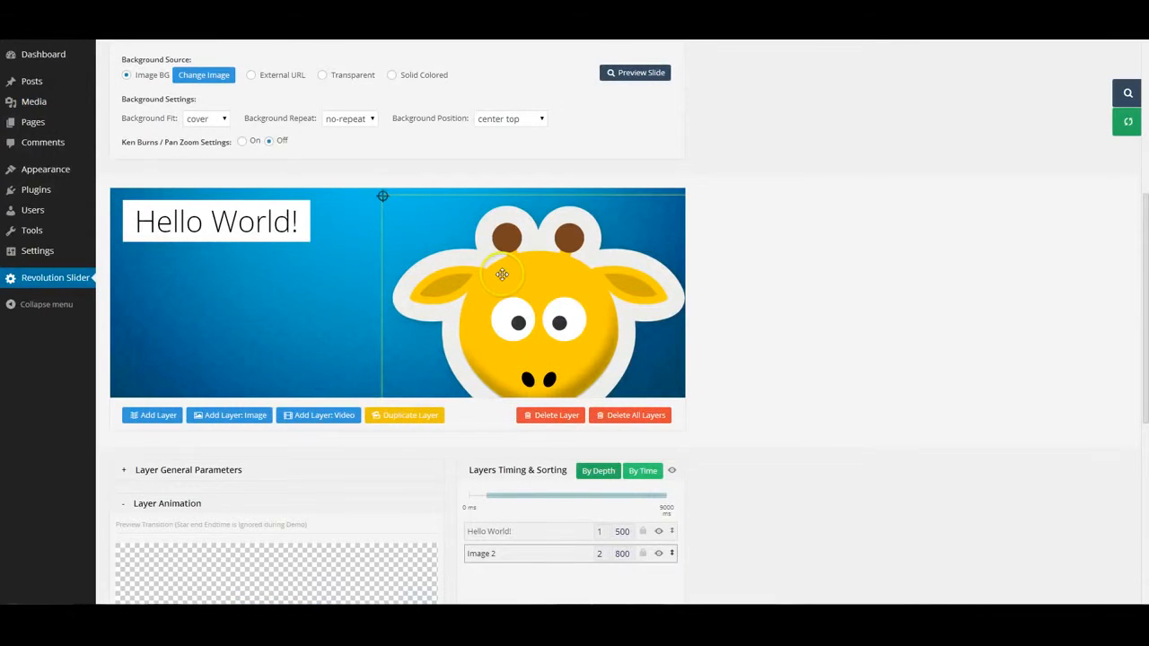
{"action": "scroll", "coordinate": [848, 326], "scroll_direction": "down", "scroll_amount": 3}
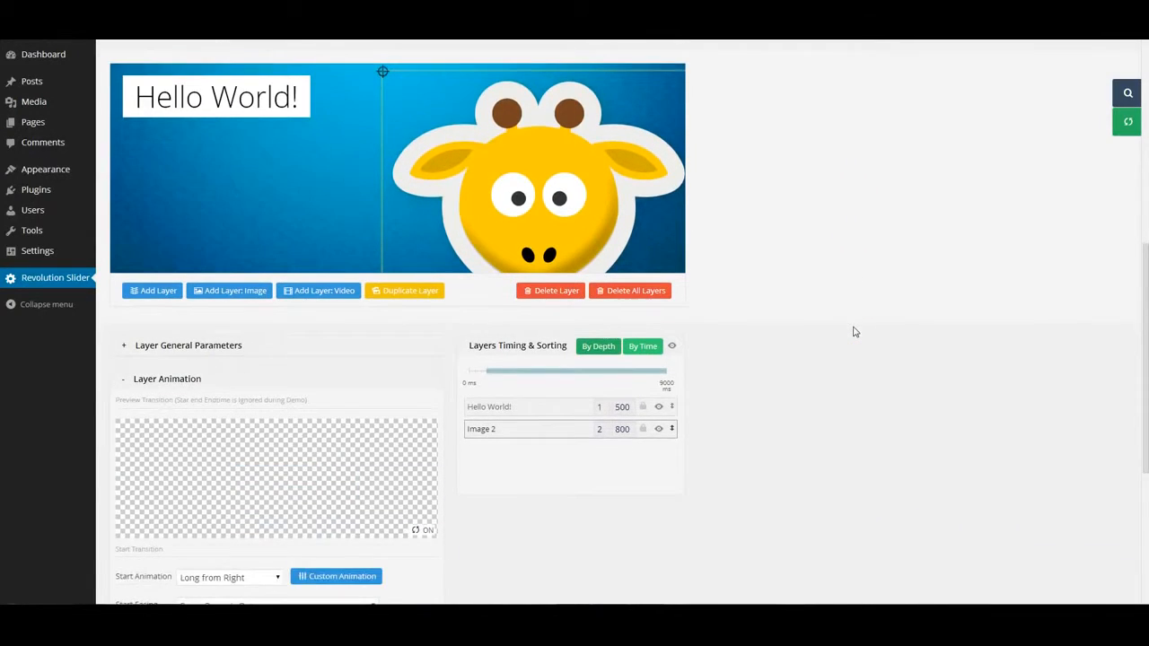
{"action": "scroll", "coordinate": [854, 332], "scroll_direction": "down", "scroll_amount": 3}
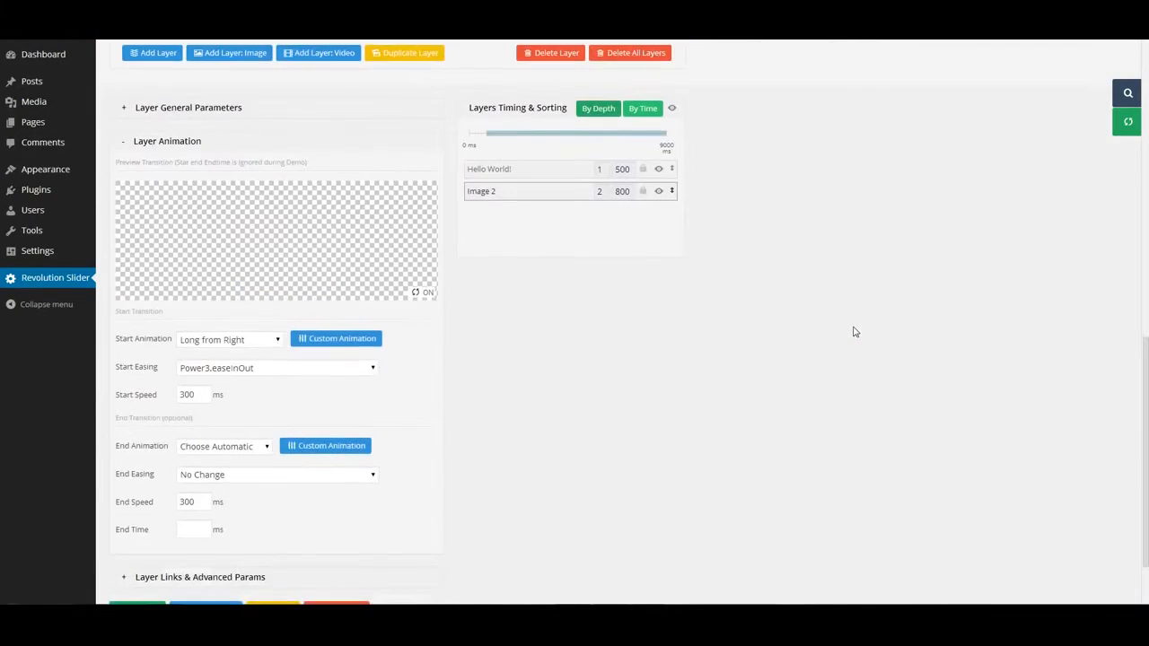
{"action": "scroll", "coordinate": [855, 332], "scroll_direction": "down", "scroll_amount": 1}
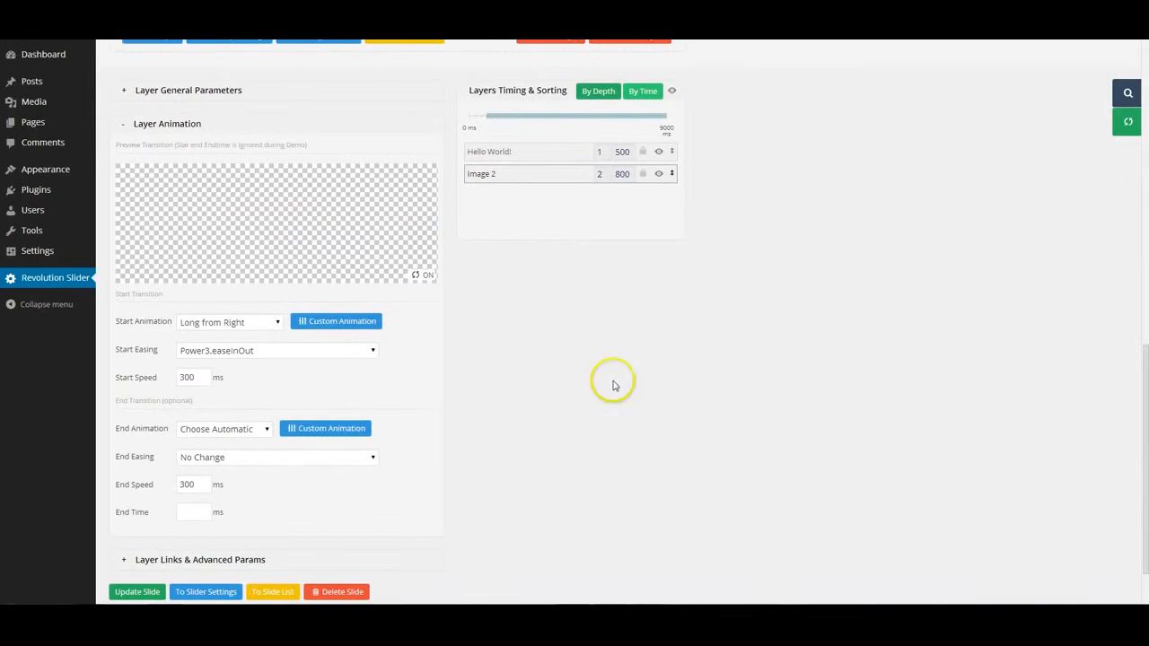
{"action": "scroll", "coordinate": [539, 323], "scroll_direction": "down", "scroll_amount": 1}
{"action": "scroll", "coordinate": [777, 214], "scroll_direction": "up", "scroll_amount": 1}
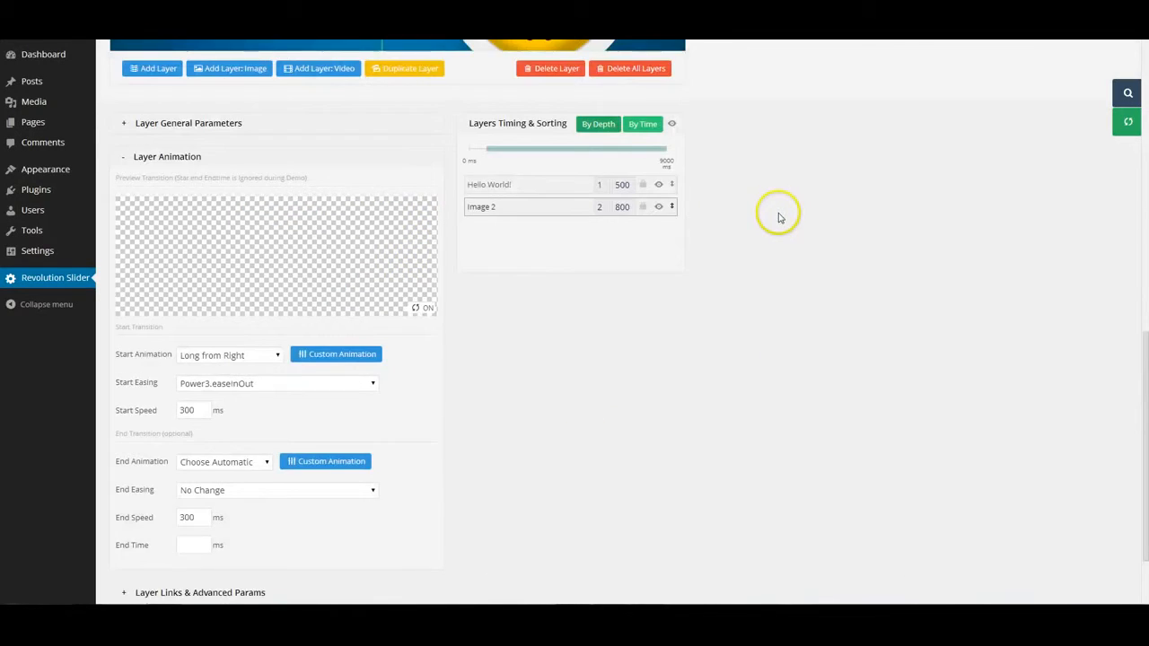
{"action": "left_click", "coordinate": [290, 133]}
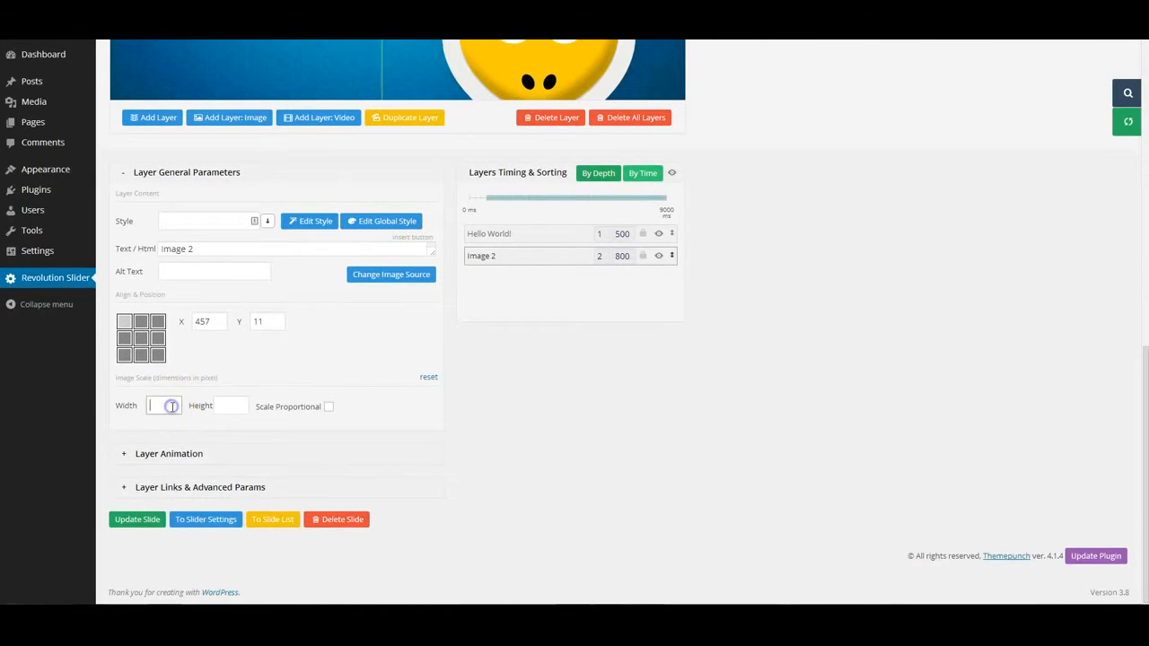
{"action": "scroll", "coordinate": [749, 285], "scroll_direction": "up", "scroll_amount": 1}
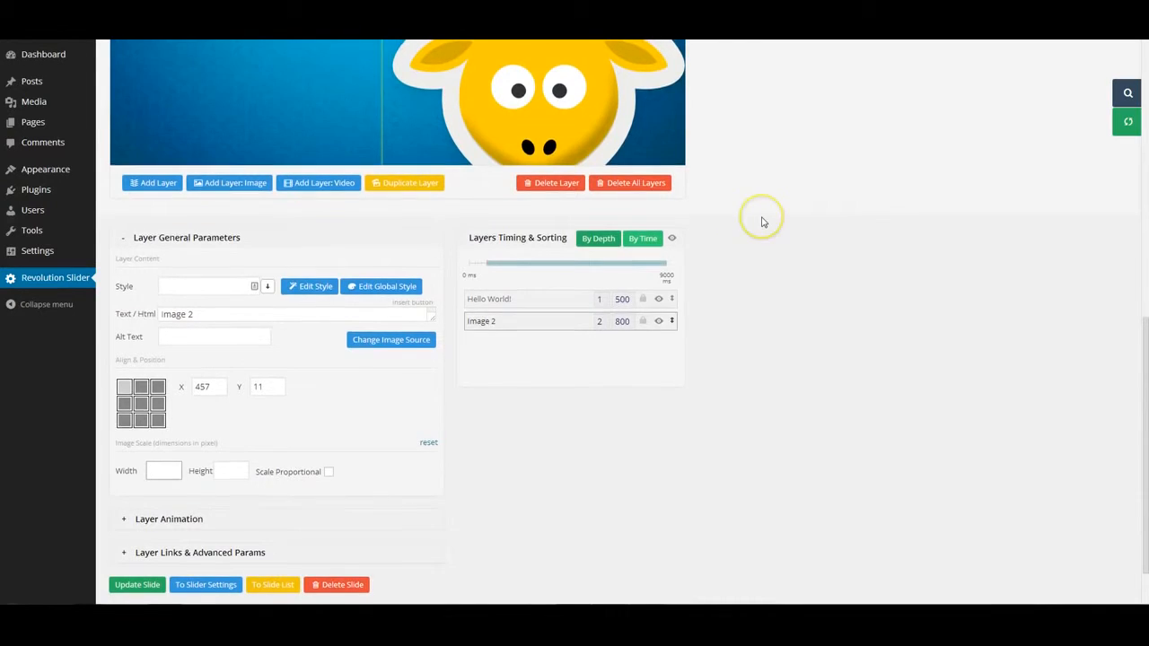
{"action": "scroll", "coordinate": [761, 221], "scroll_direction": "up", "scroll_amount": 2}
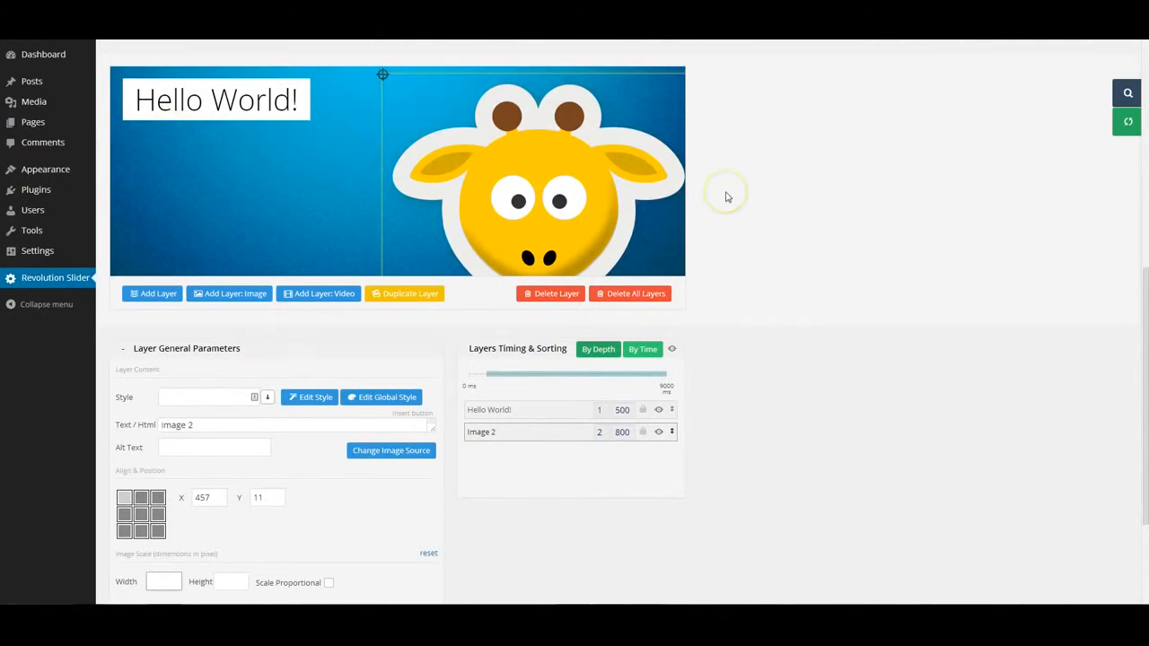
{"action": "left_click", "coordinate": [554, 198]}
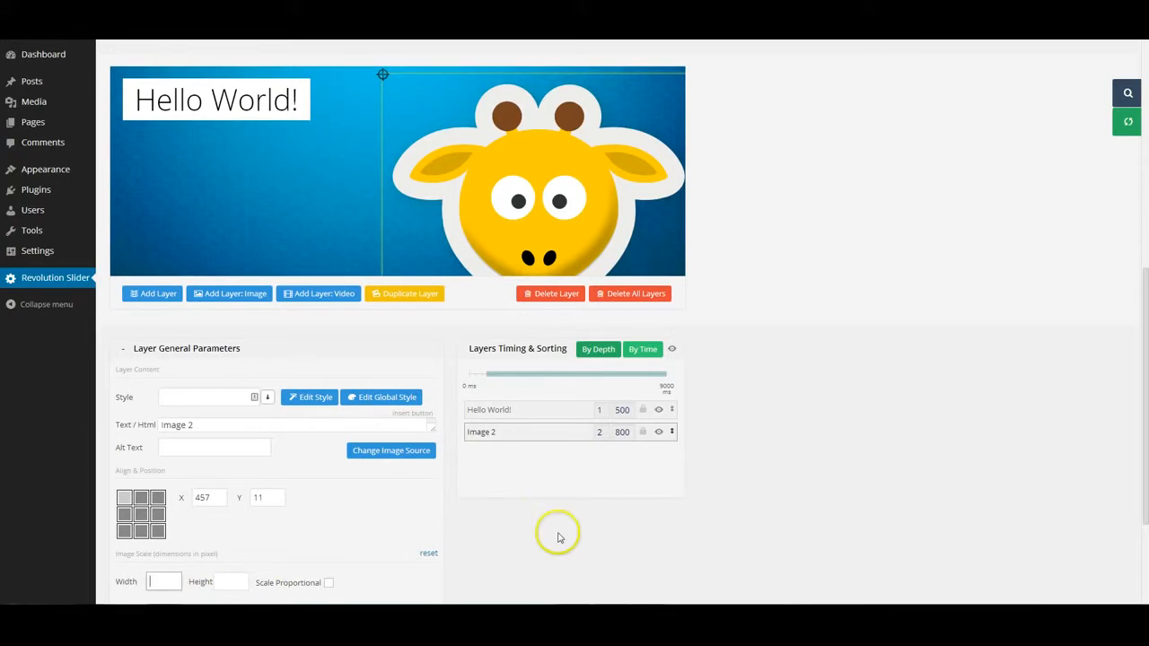
{"action": "scroll", "coordinate": [557, 531], "scroll_direction": "down", "scroll_amount": 1}
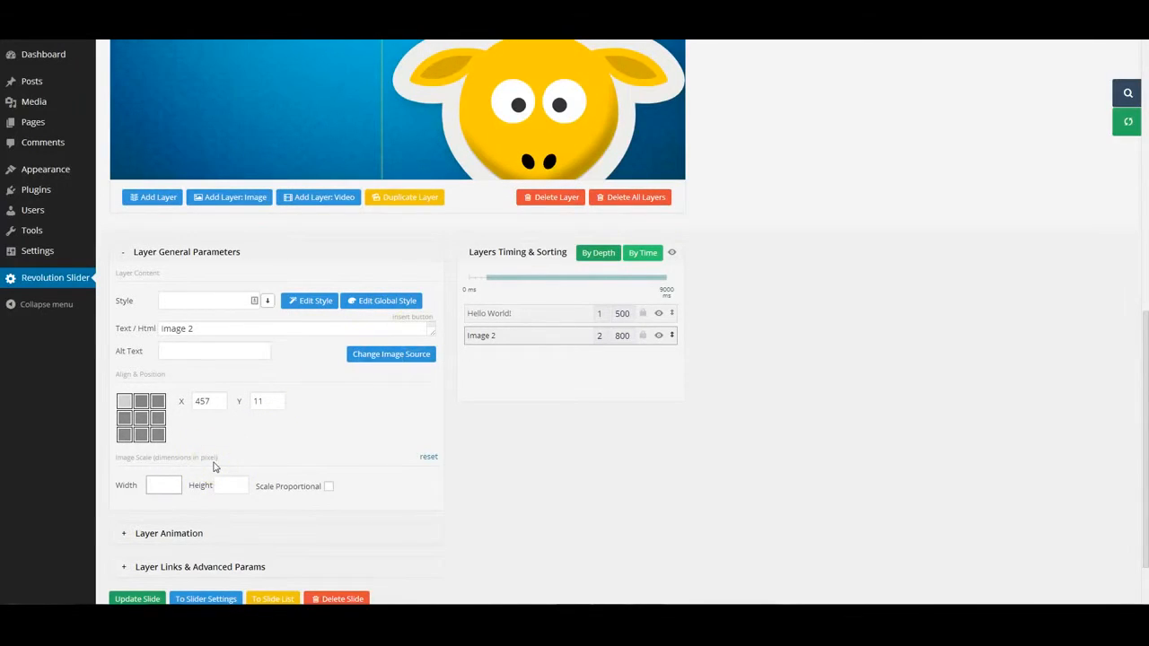
{"action": "key", "text": "Tab"}
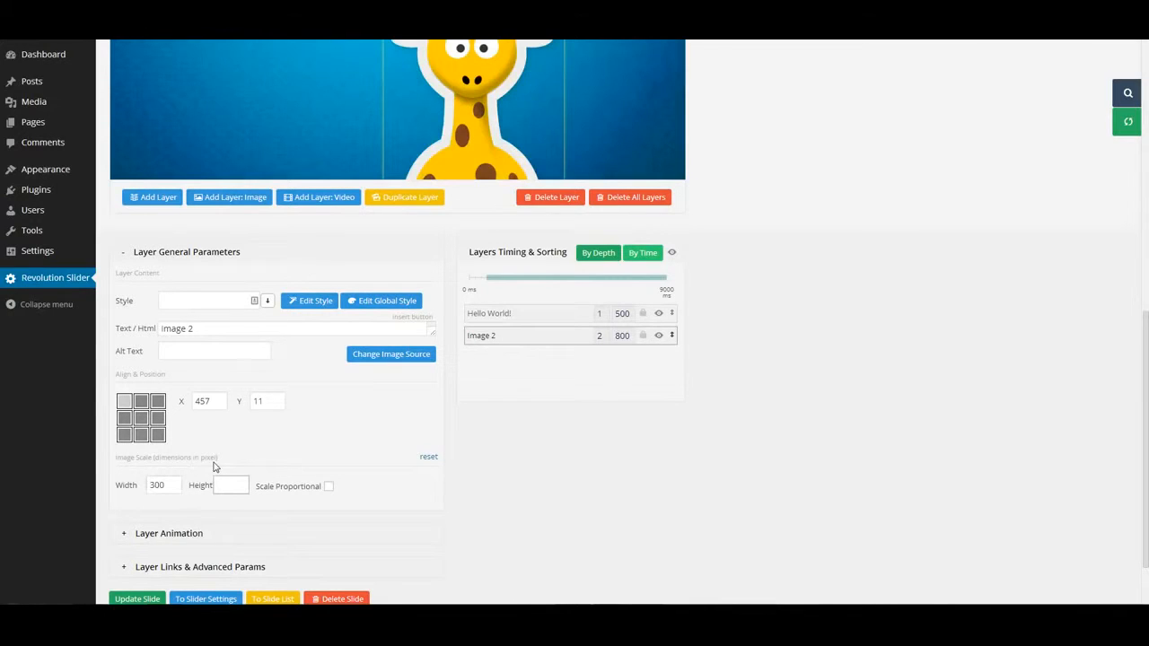
{"action": "left_click", "coordinate": [329, 486]}
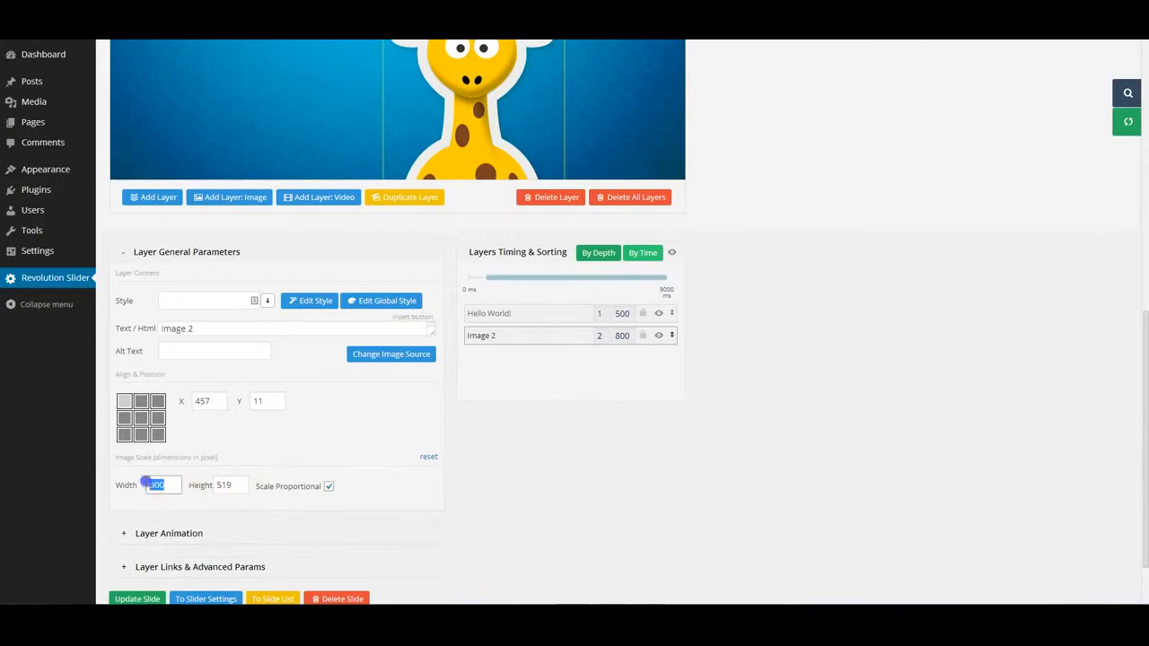
Step: Reduce the giraffe image layer's width to 200 pixels and check how it fits on the slide
{"action": "left_click", "coordinate": [146, 485]}
{"action": "type", "text": "200"}
{"action": "key", "text": "Tab"}
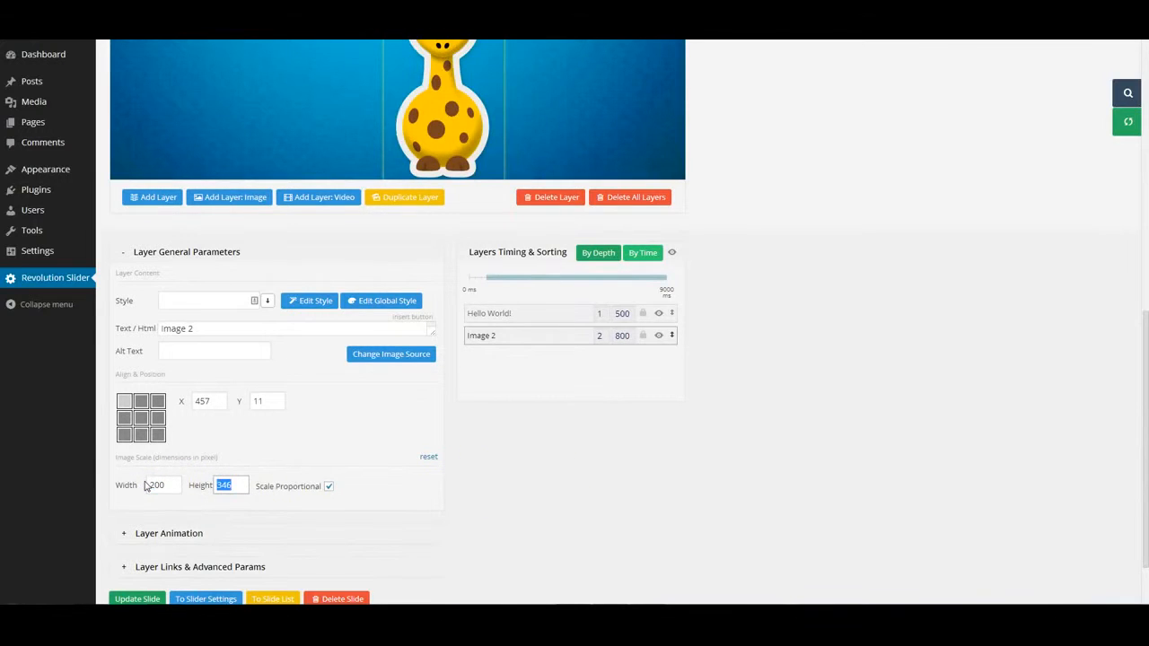
{"action": "scroll", "coordinate": [689, 274], "scroll_direction": "up", "scroll_amount": 3}
{"action": "scroll", "coordinate": [689, 275], "scroll_direction": "down", "scroll_amount": 1}
{"action": "scroll", "coordinate": [689, 275], "scroll_direction": "down", "scroll_amount": 3}
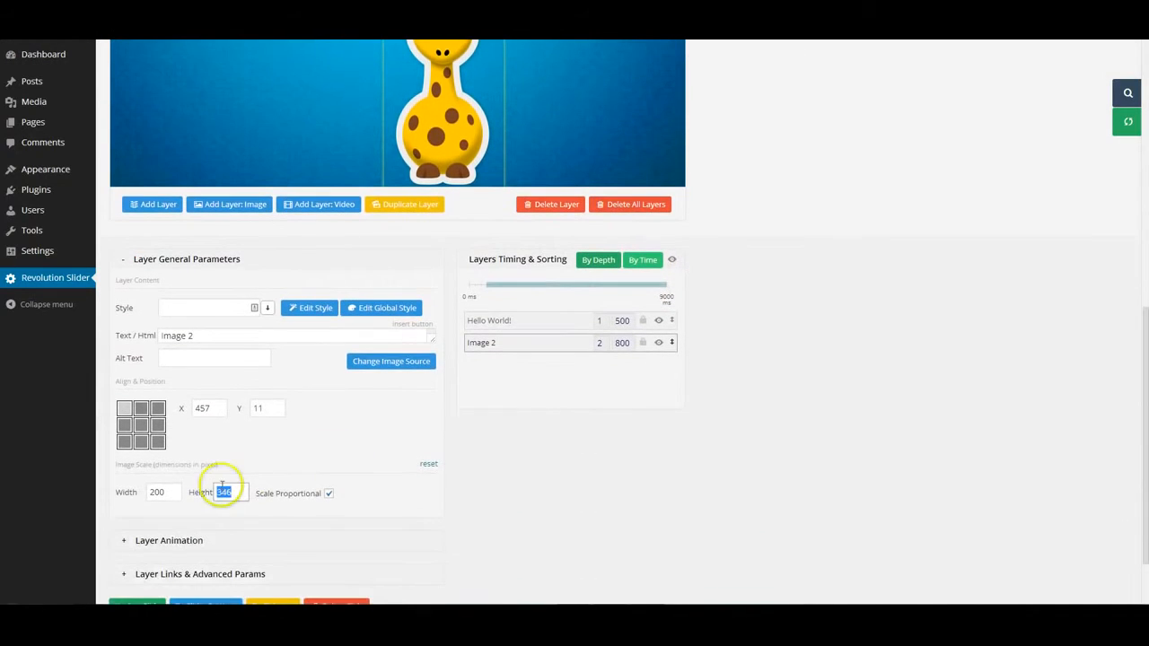
Step: Set the giraffe image layer's width to 175 pixels, keeping its proportions
{"action": "left_click", "coordinate": [158, 493]}
{"action": "type", "text": "175"}
{"action": "key", "text": "Tab"}
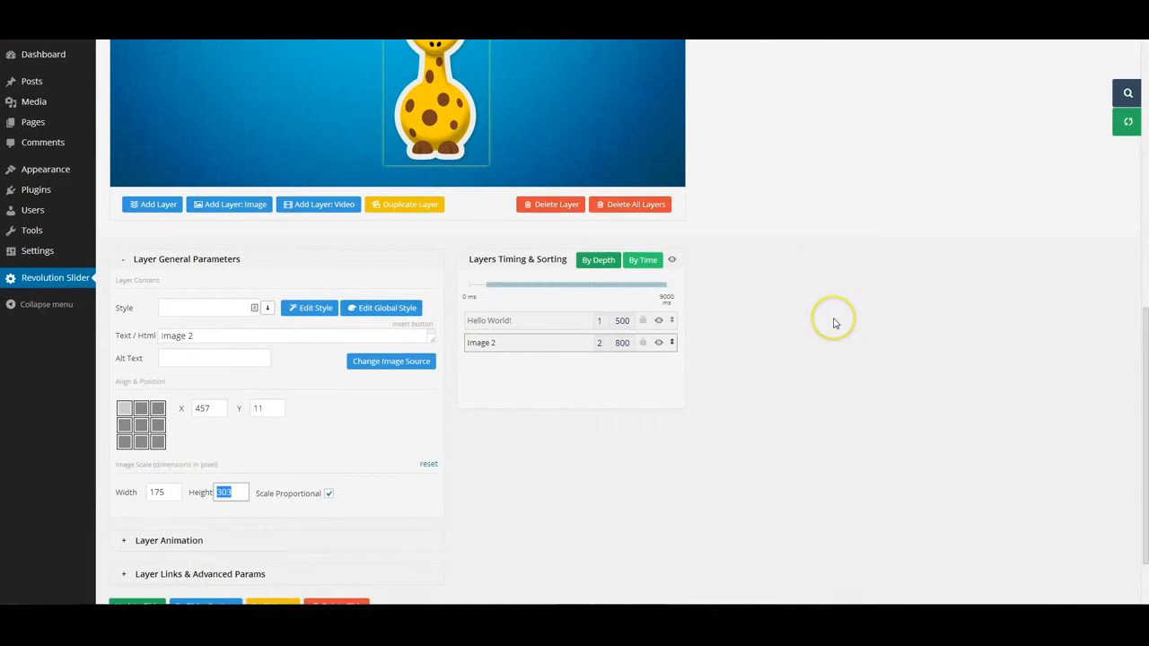
{"action": "scroll", "coordinate": [834, 325], "scroll_direction": "up", "scroll_amount": 3}
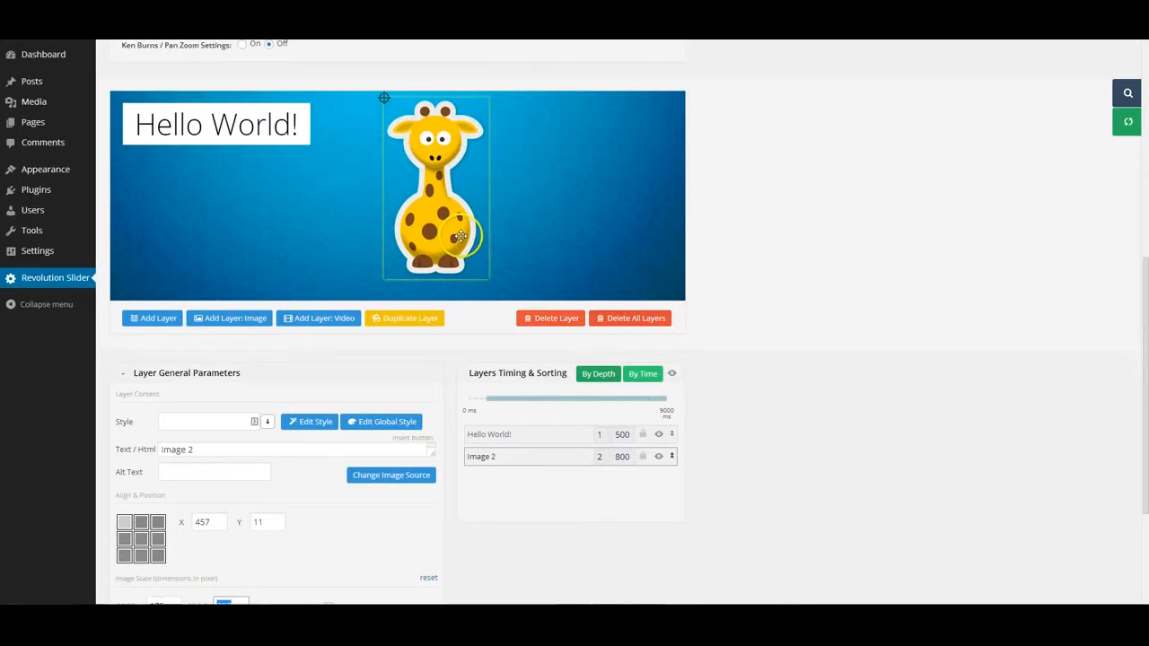
Step: Review the scaled giraffe and its general layer parameters, and update the slide to save it
{"action": "scroll", "coordinate": [755, 313], "scroll_direction": "down", "scroll_amount": 3}
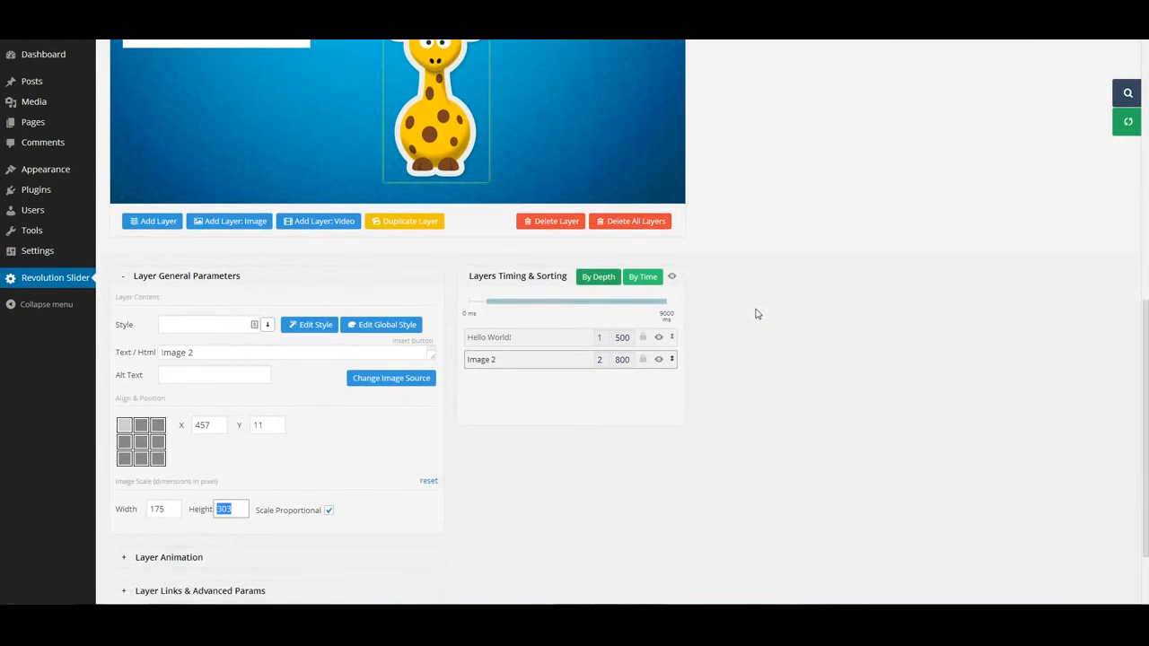
{"action": "scroll", "coordinate": [756, 313], "scroll_direction": "up", "scroll_amount": 1}
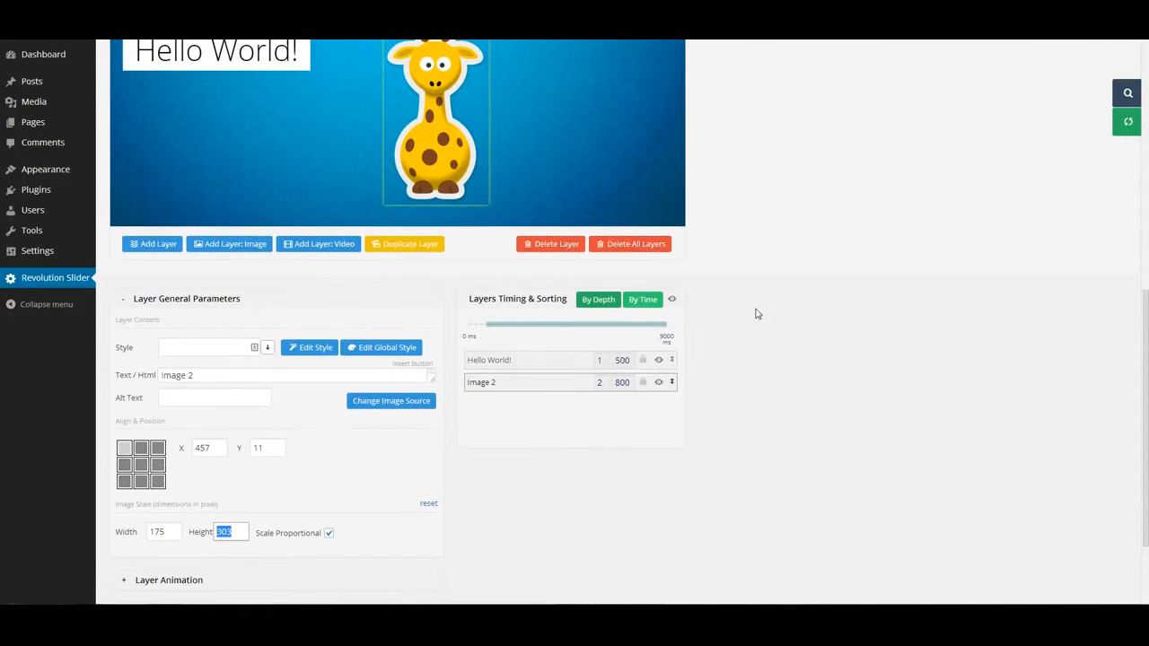
{"action": "scroll", "coordinate": [755, 313], "scroll_direction": "up", "scroll_amount": 1}
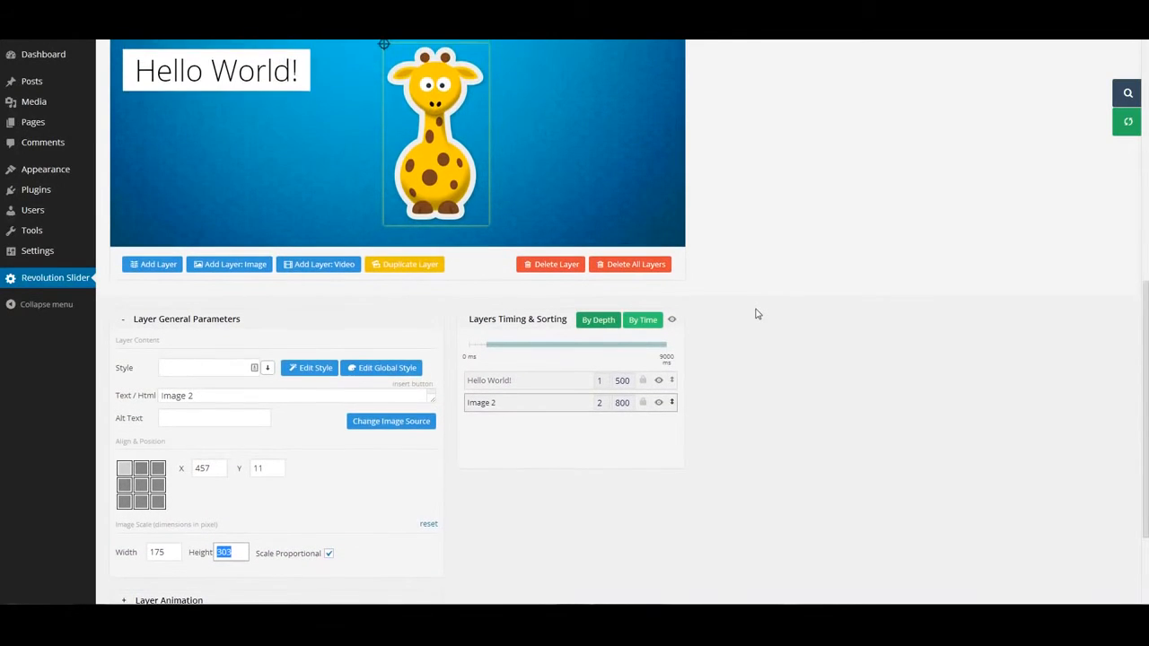
{"action": "scroll", "coordinate": [756, 313], "scroll_direction": "down", "scroll_amount": 2}
{"action": "scroll", "coordinate": [756, 314], "scroll_direction": "down", "scroll_amount": 2}
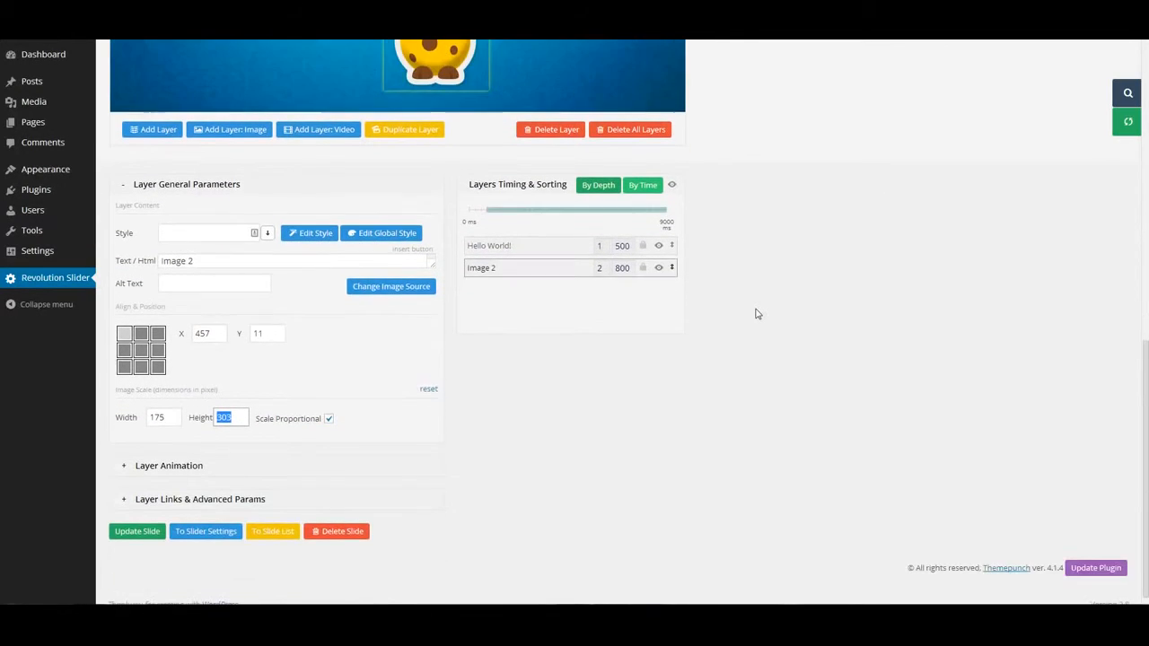
{"action": "scroll", "coordinate": [755, 314], "scroll_direction": "down", "scroll_amount": 1}
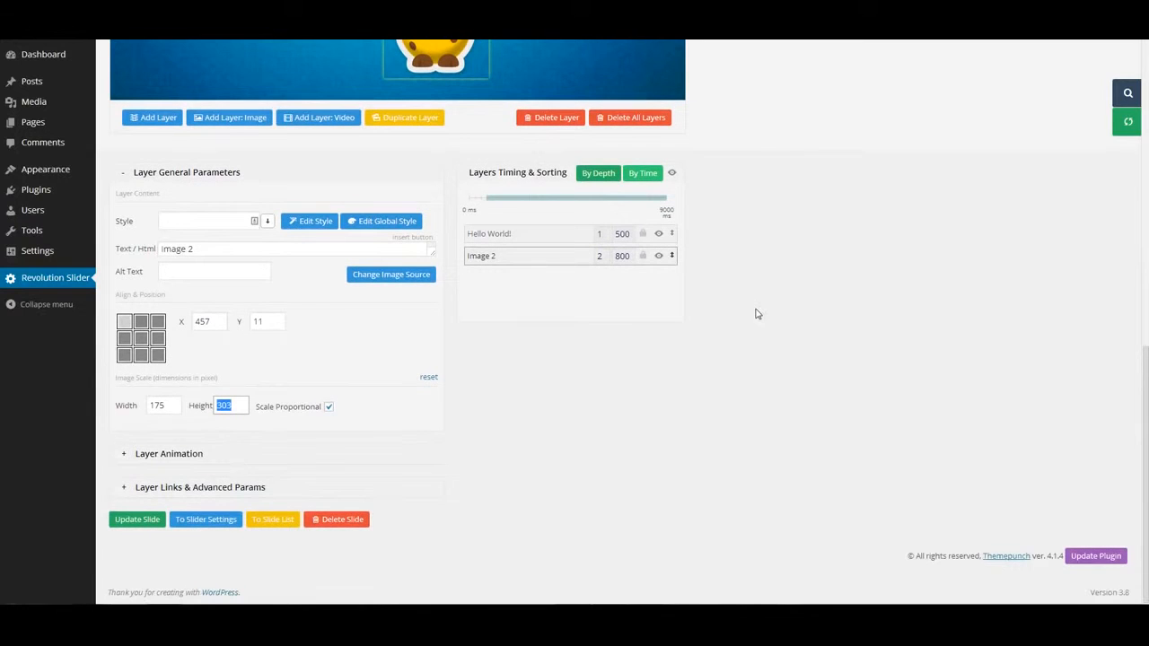
{"action": "scroll", "coordinate": [756, 313], "scroll_direction": "up", "scroll_amount": 1}
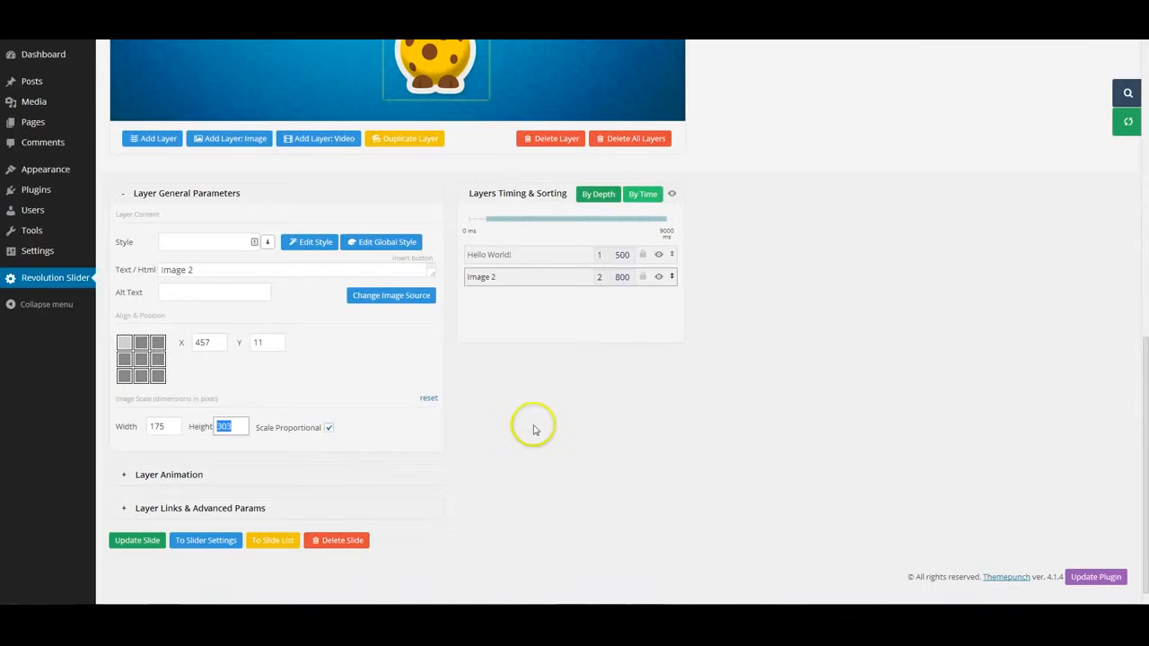
{"action": "scroll", "coordinate": [636, 398], "scroll_direction": "up", "scroll_amount": 2}
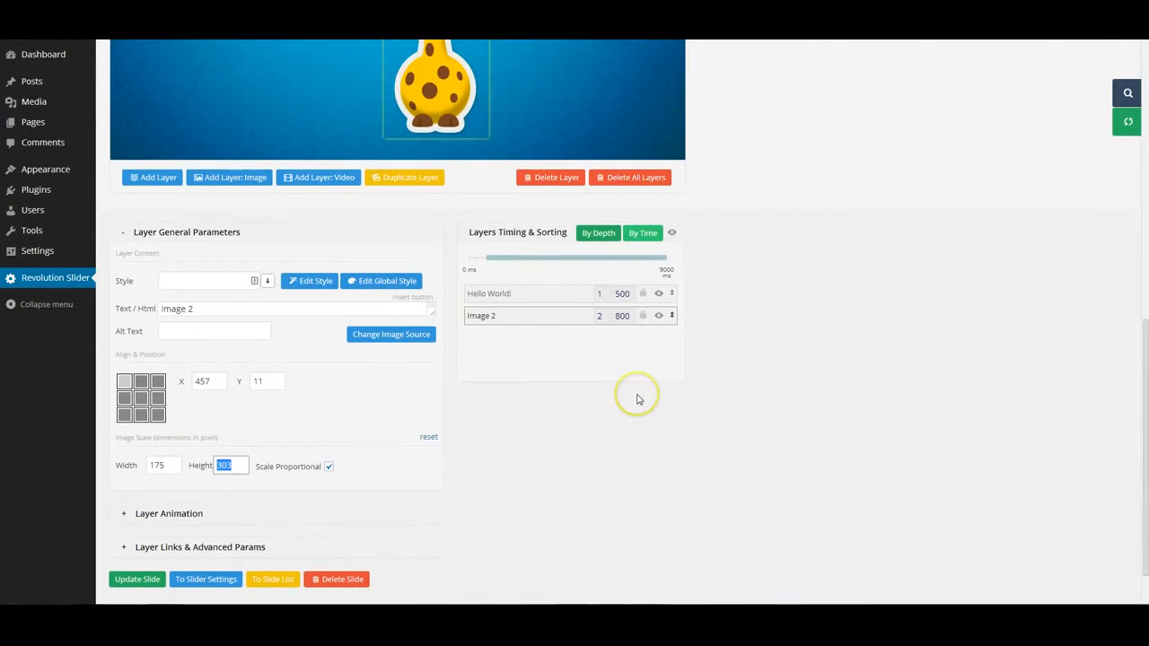
{"action": "scroll", "coordinate": [853, 336], "scroll_direction": "down", "scroll_amount": 2}
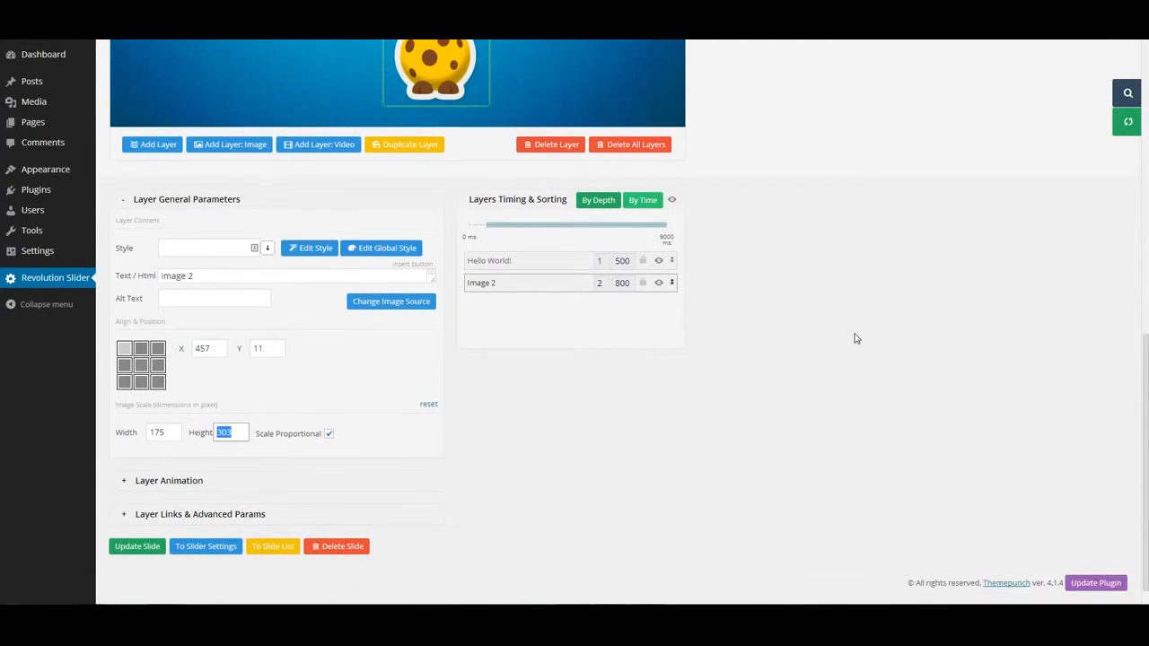
{"action": "scroll", "coordinate": [855, 339], "scroll_direction": "up", "scroll_amount": 5}
{"action": "scroll", "coordinate": [754, 492], "scroll_direction": "down", "scroll_amount": 3}
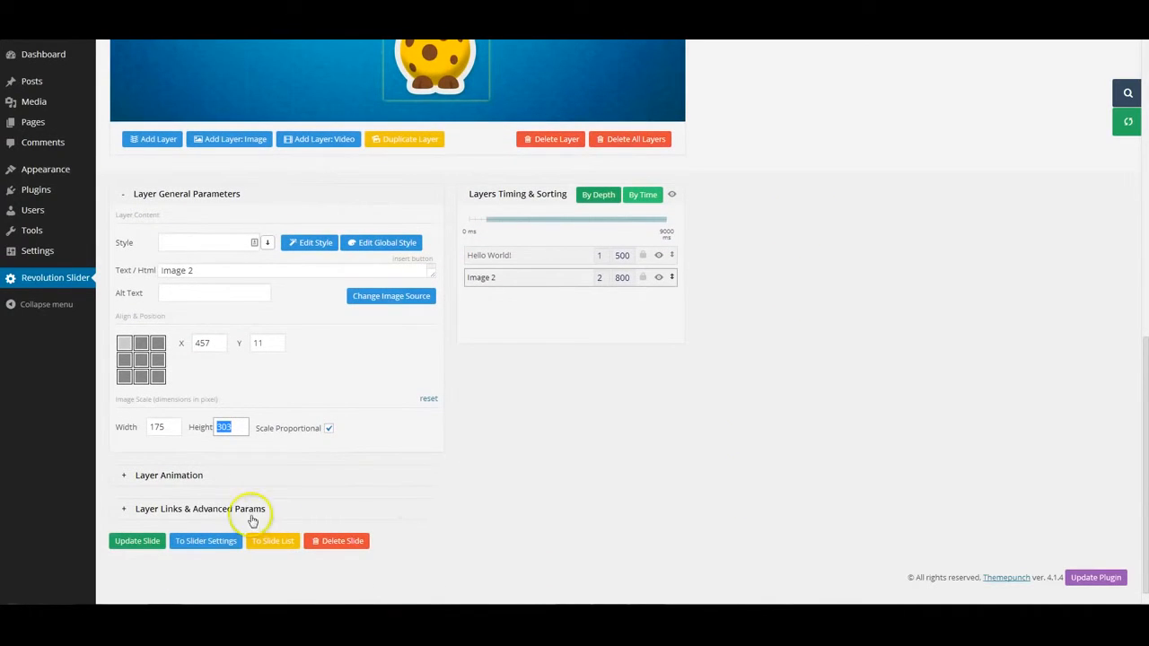
{"action": "left_click", "coordinate": [129, 543]}
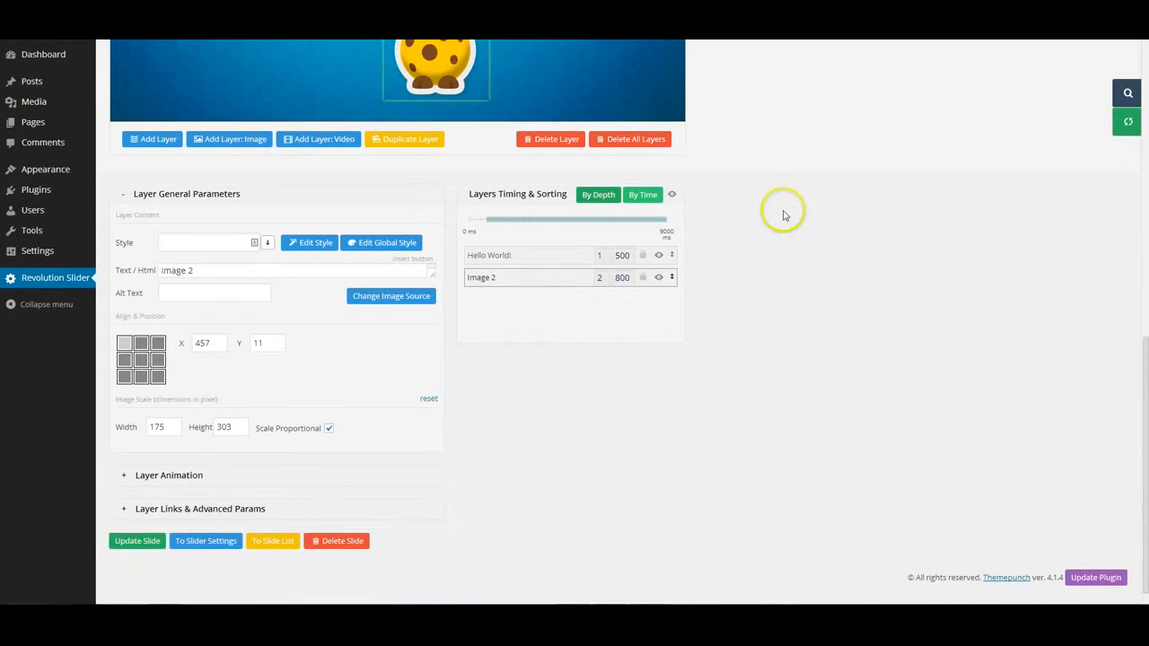
Step: Set the giraffe layer's start speed to 2000 ms and its start animation to Random Rotate
{"action": "left_click", "coordinate": [176, 476]}
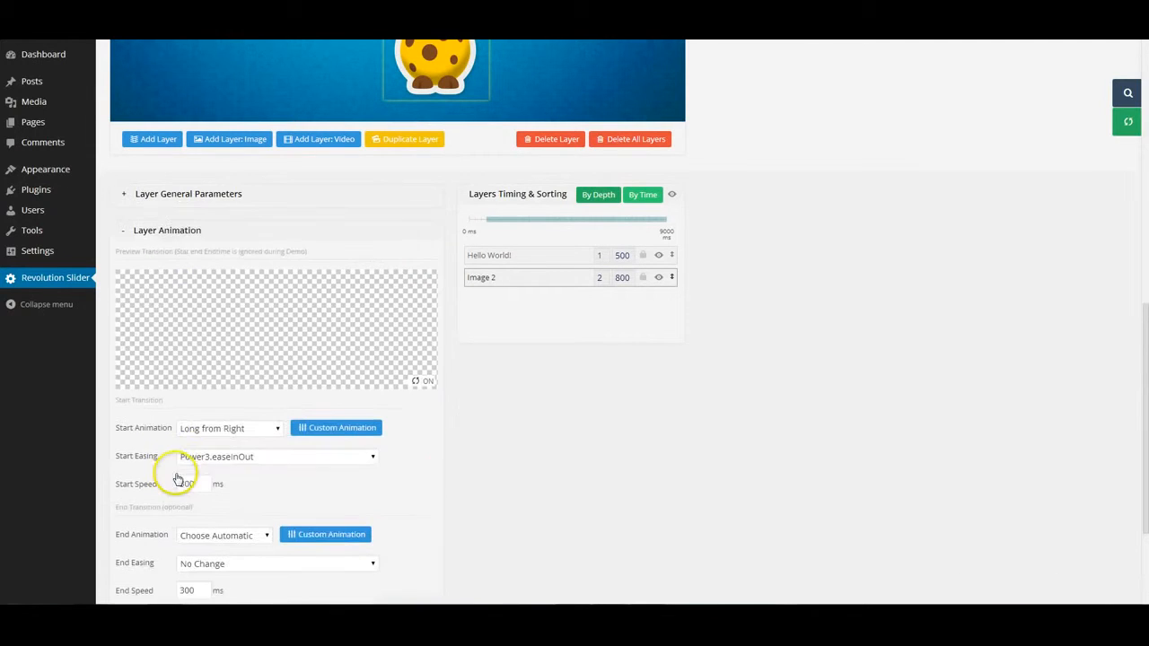
{"action": "left_click_drag", "start_coordinate": [202, 480], "coordinate": [125, 479]}
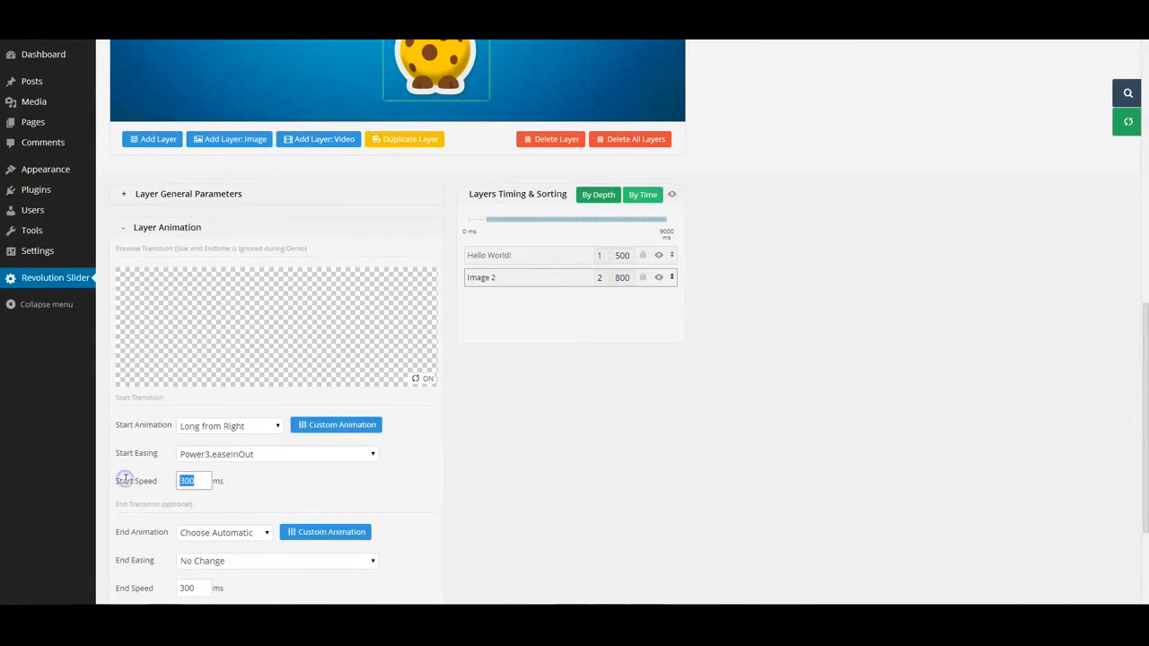
{"action": "type", "text": "2000"}
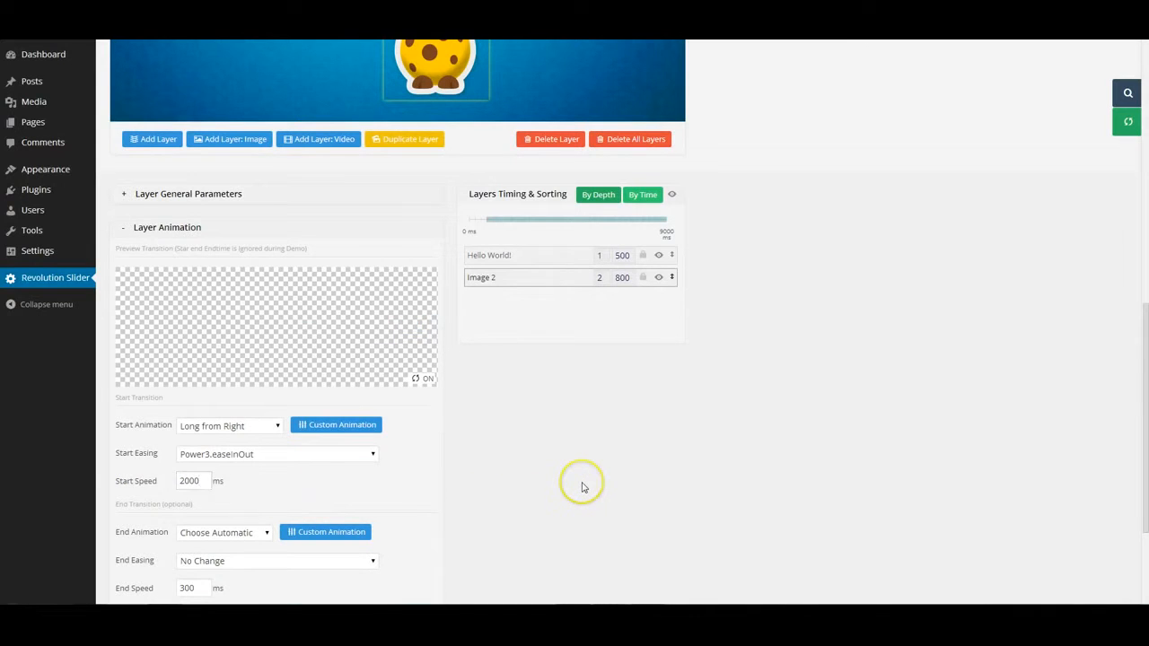
{"action": "scroll", "coordinate": [580, 482], "scroll_direction": "down", "scroll_amount": 3}
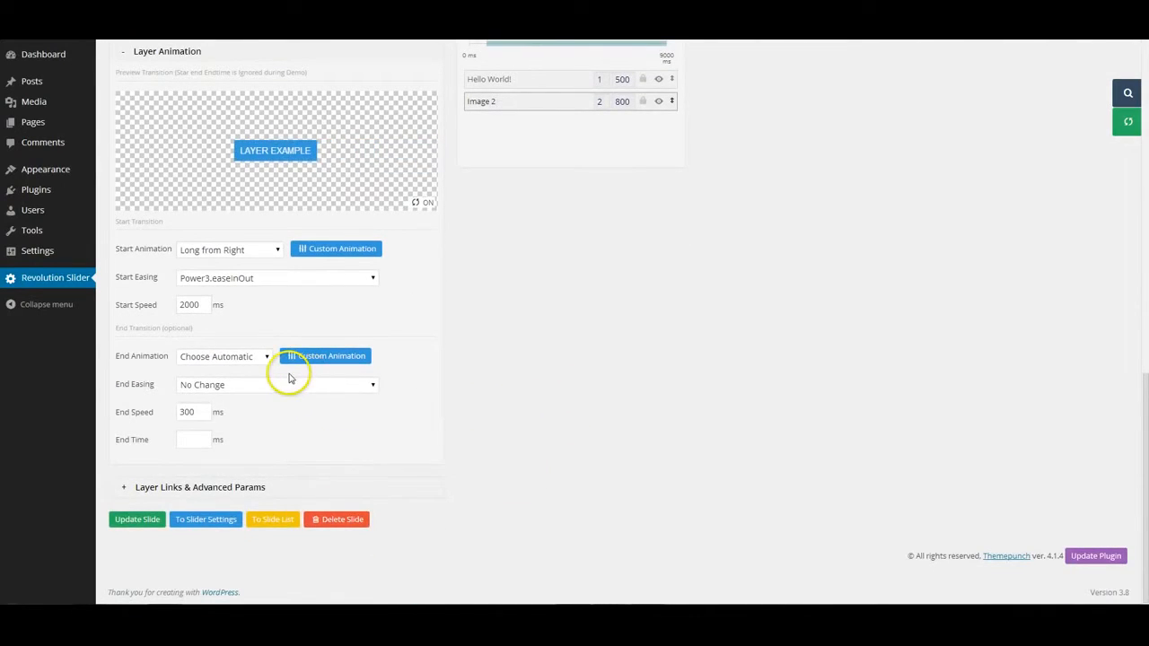
{"action": "left_click", "coordinate": [236, 249]}
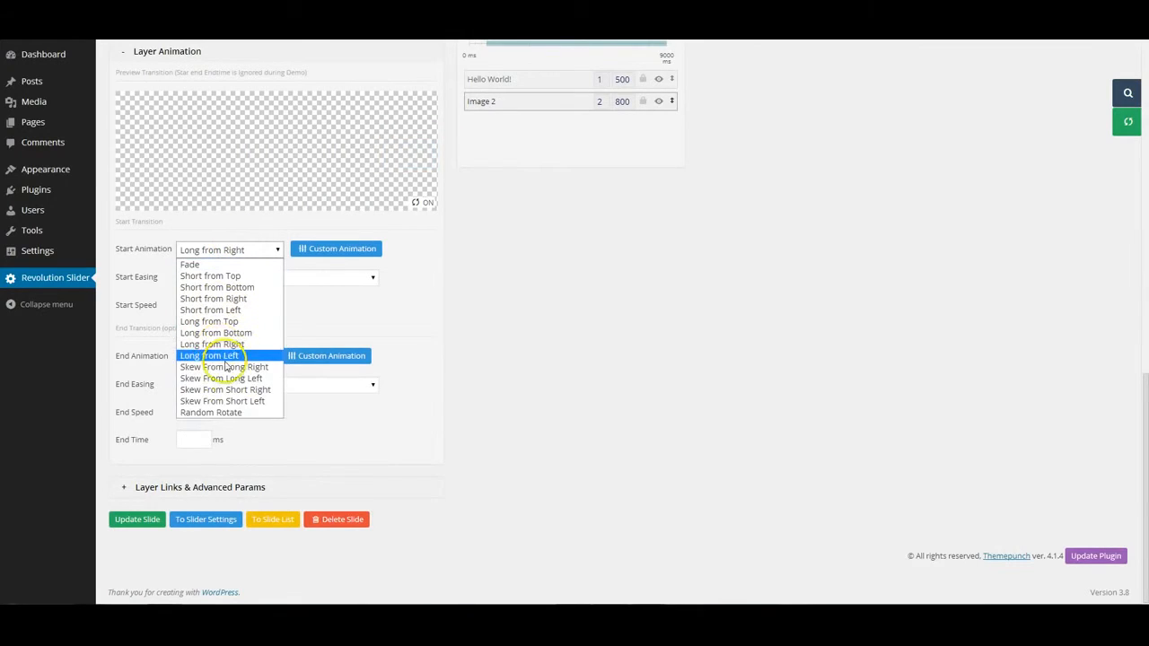
{"action": "left_click", "coordinate": [223, 414]}
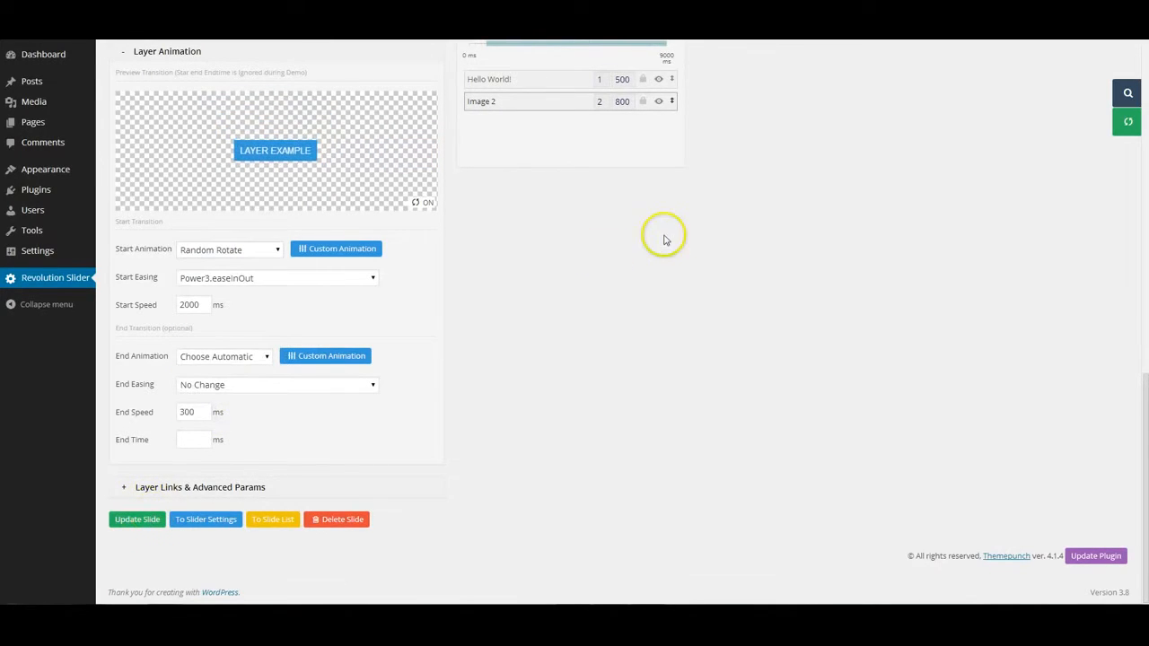
Step: Preview the slide to watch the giraffe's entrance animation, and close the preview
{"action": "scroll", "coordinate": [668, 235], "scroll_direction": "up", "scroll_amount": 5}
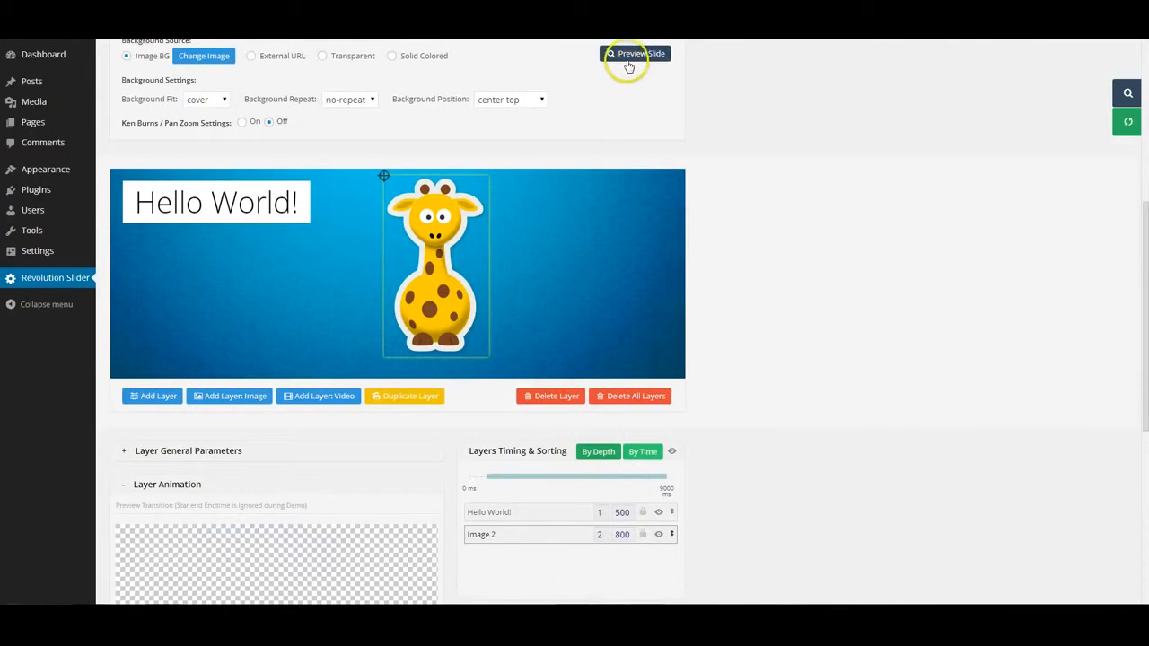
{"action": "left_click", "coordinate": [631, 54]}
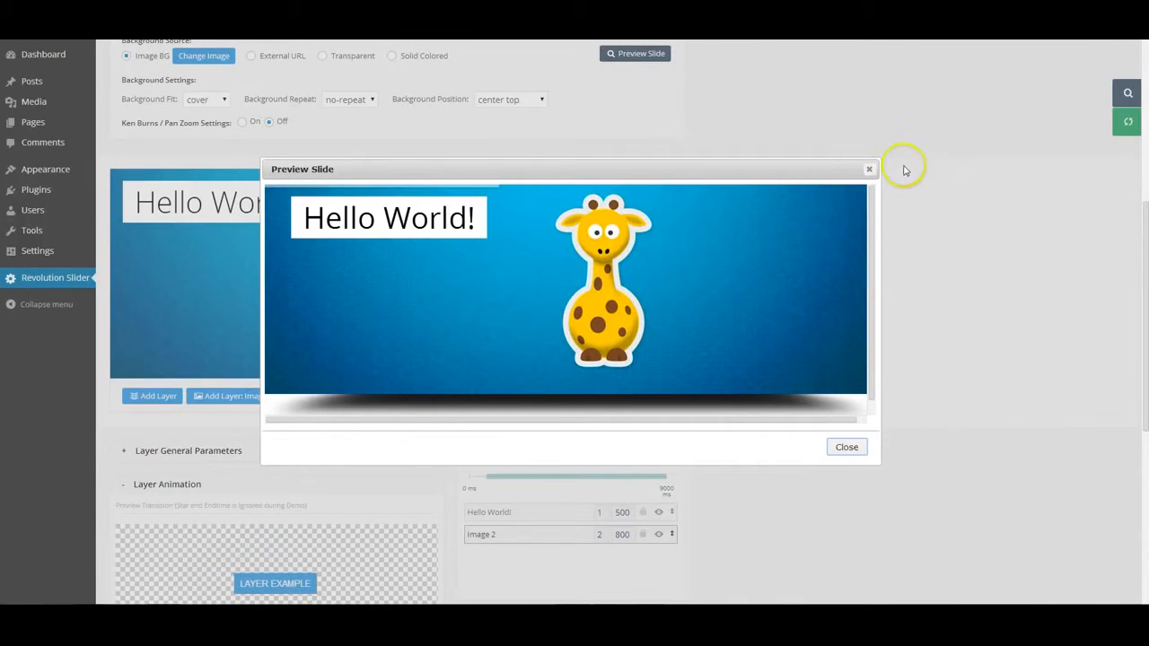
{"action": "left_click", "coordinate": [870, 169]}
Step: Move the giraffe layer closer to the Hello World! caption and add a video layer from YouTube ID fdJc1_IBKJA
{"action": "left_click_drag", "start_coordinate": [406, 272], "coordinate": [347, 280]}
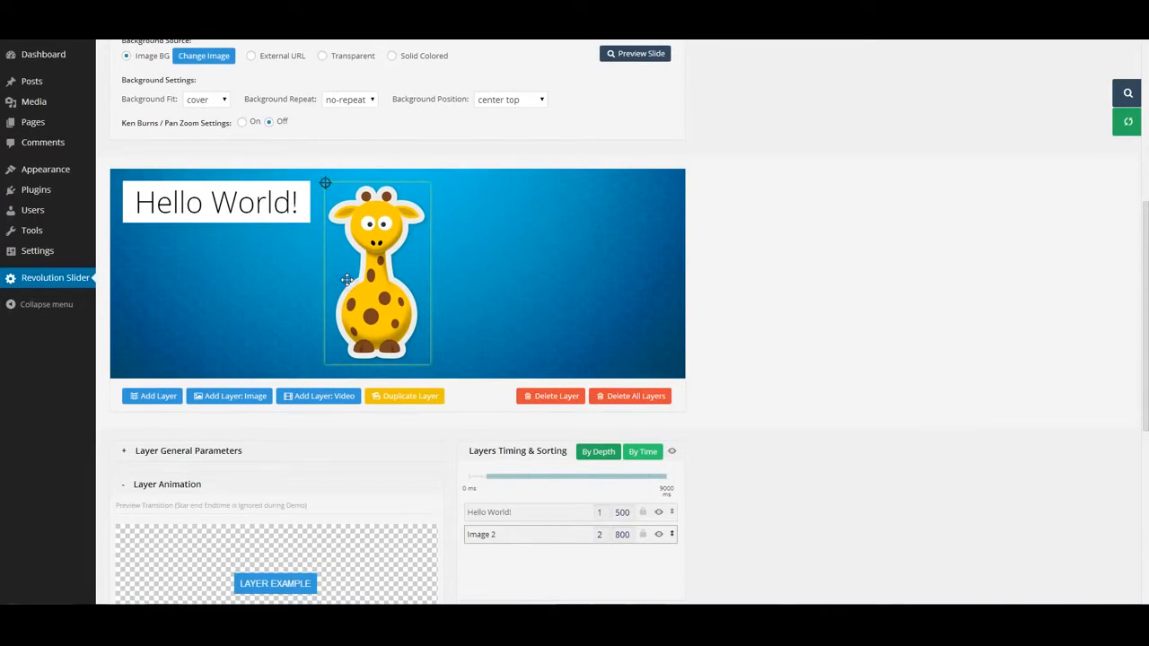
{"action": "left_click", "coordinate": [334, 400]}
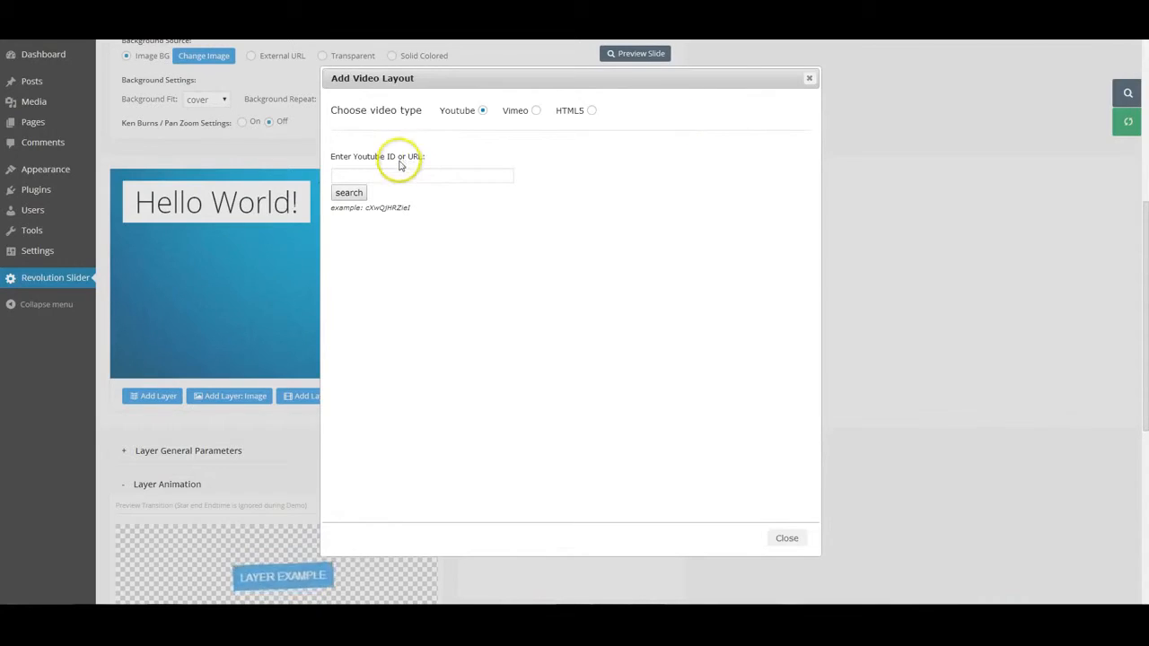
{"action": "left_click", "coordinate": [417, 180]}
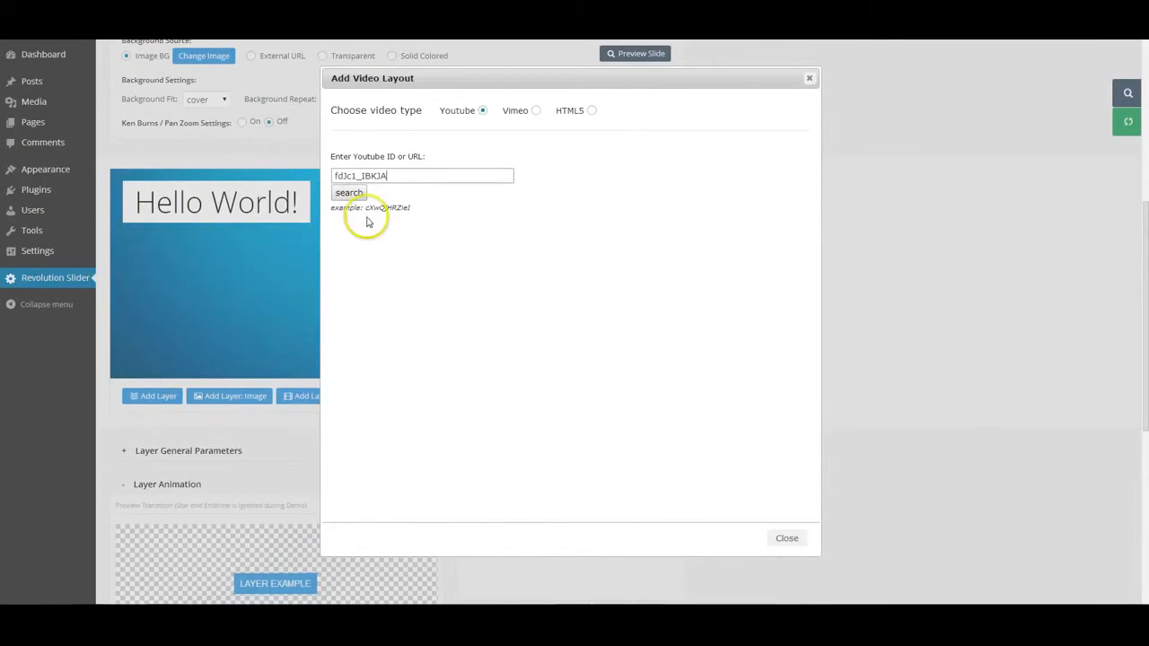
{"action": "left_click", "coordinate": [347, 192]}
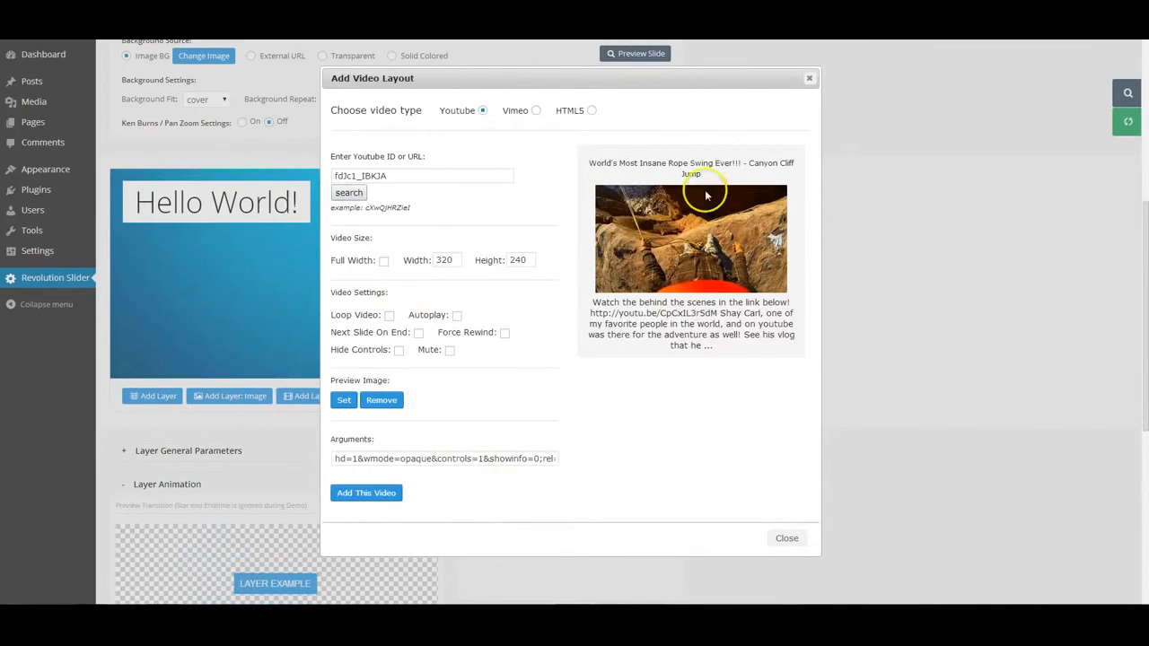
{"action": "left_click", "coordinate": [392, 500]}
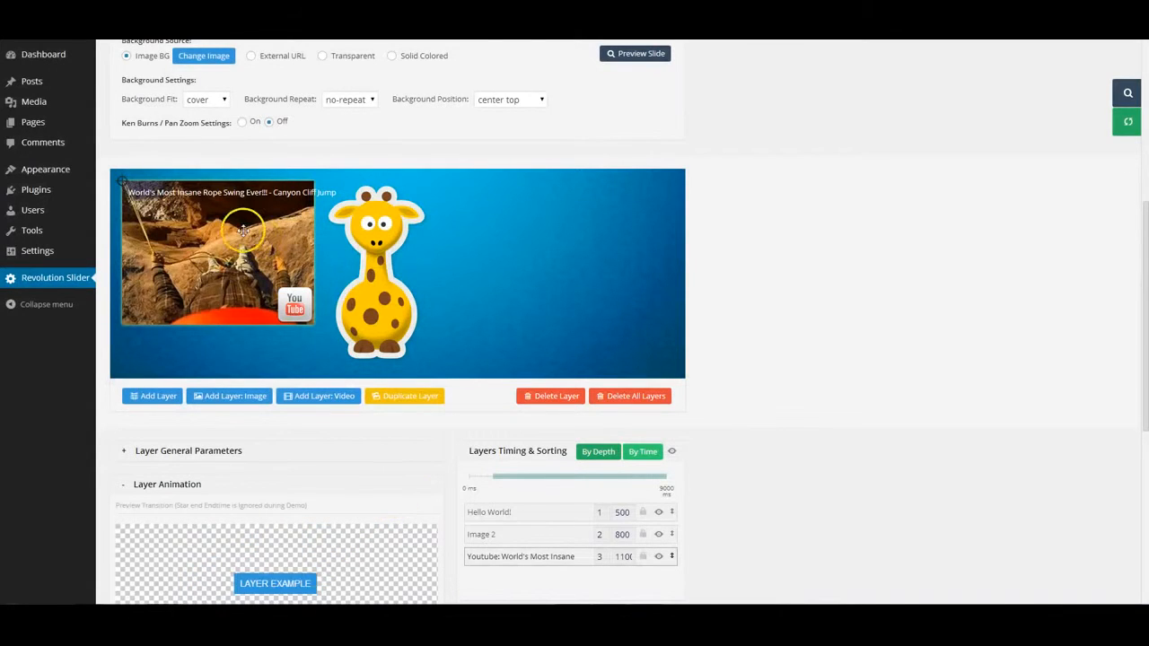
Step: Place the video layer to the right of the giraffe and shorten its text to "Youtube: World's Most Insane Rope"
{"action": "left_click_drag", "start_coordinate": [222, 242], "coordinate": [561, 259]}
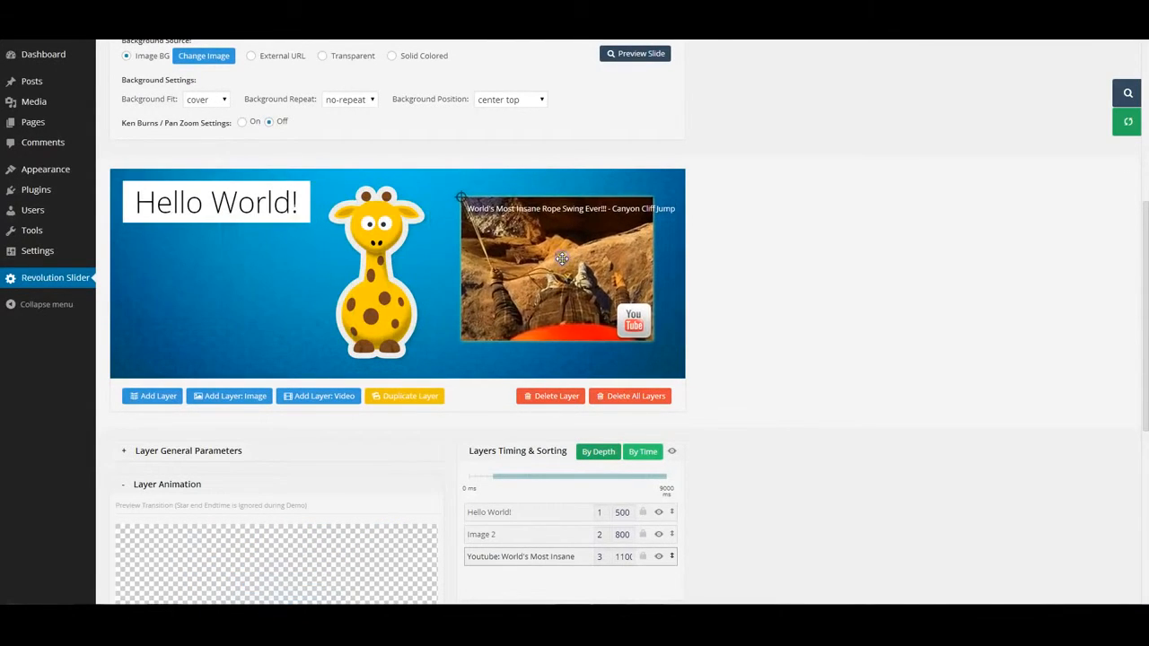
{"action": "left_click", "coordinate": [205, 451]}
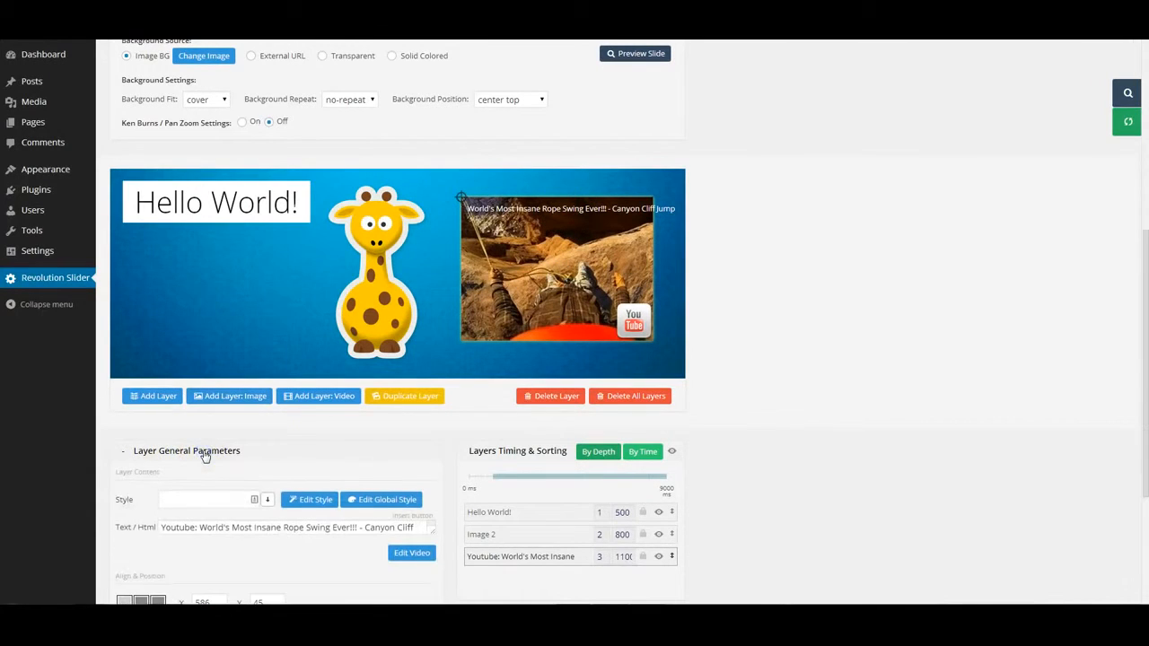
{"action": "triple_click", "coordinate": [359, 530]}
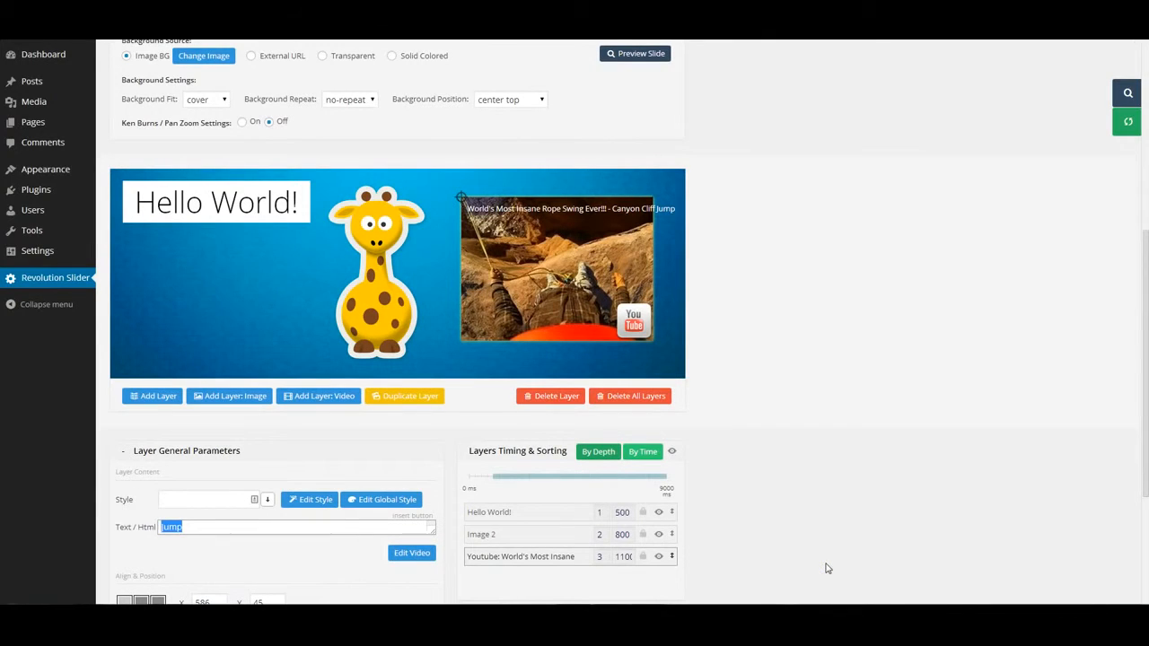
{"action": "key", "text": "BackSpace"}
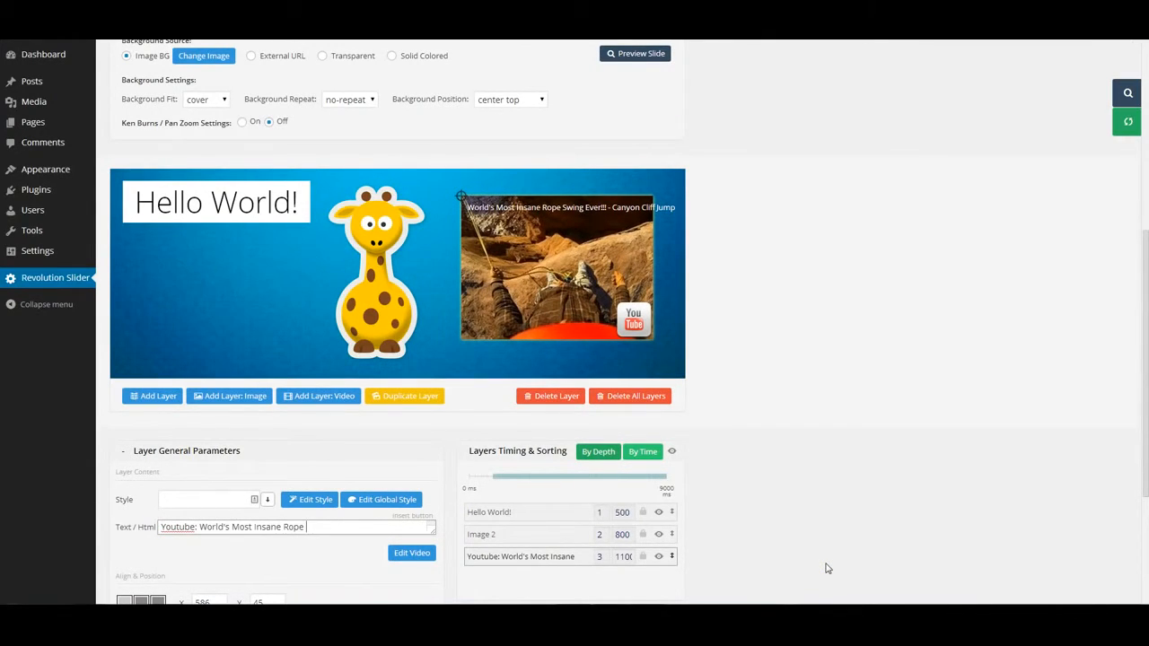
{"action": "left_click", "coordinate": [334, 553]}
{"action": "left_click", "coordinate": [803, 419]}
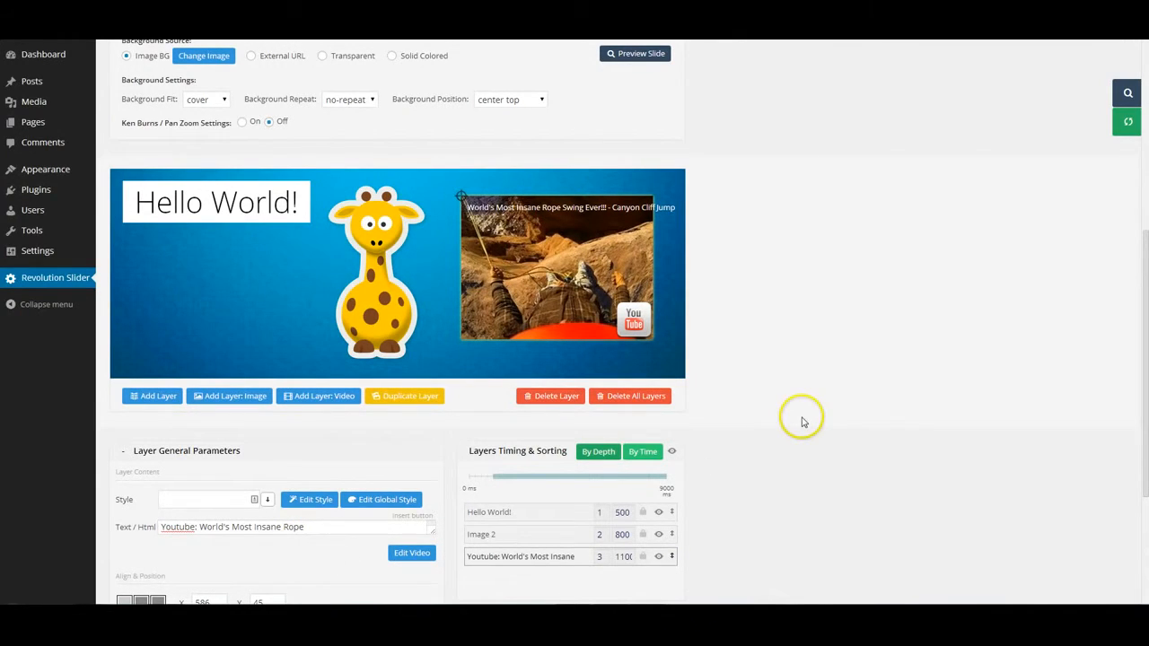
Step: Preview the slide, play and pause the embedded YouTube video, and close the preview
{"action": "left_click", "coordinate": [641, 54]}
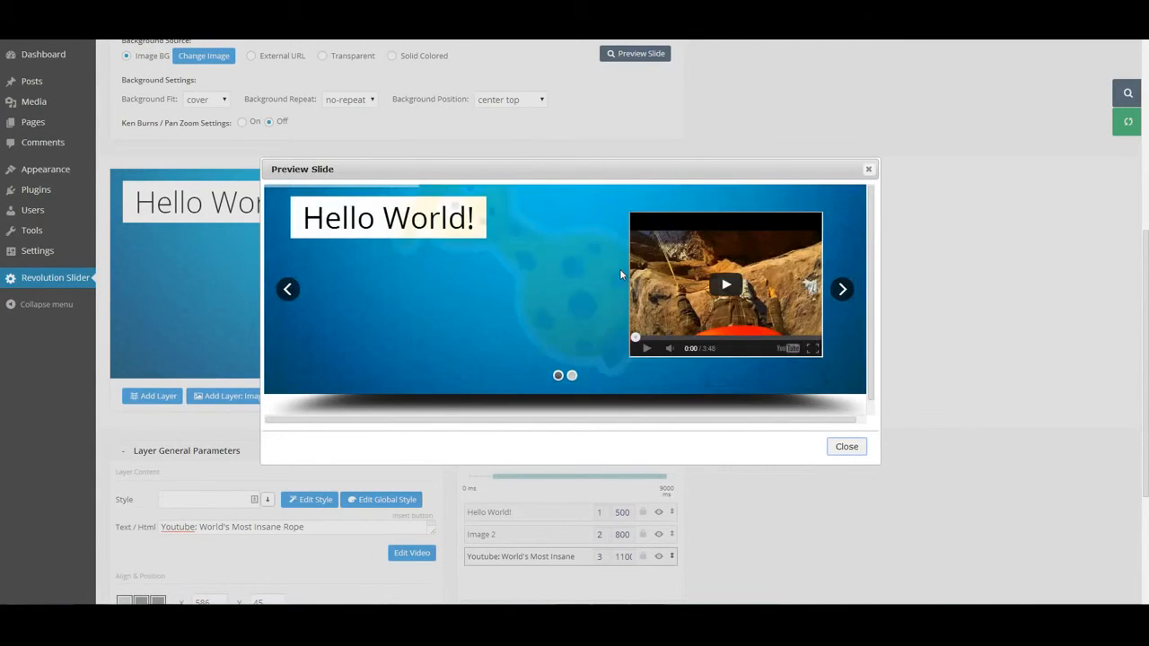
{"action": "left_click", "coordinate": [720, 287]}
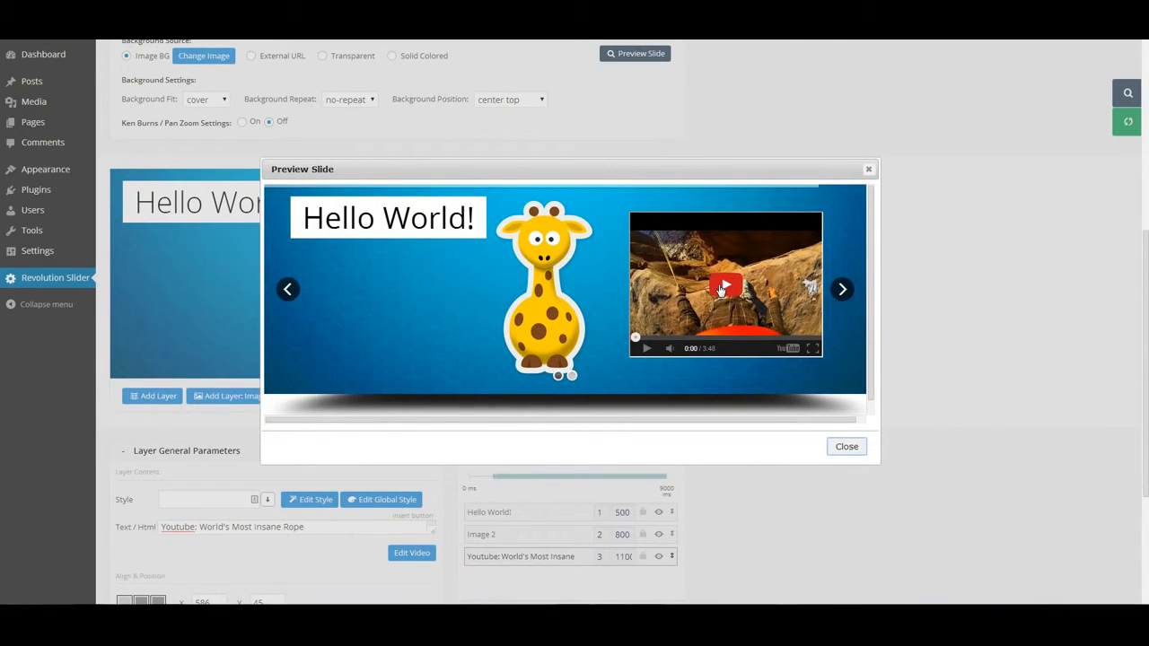
{"action": "left_click", "coordinate": [721, 288]}
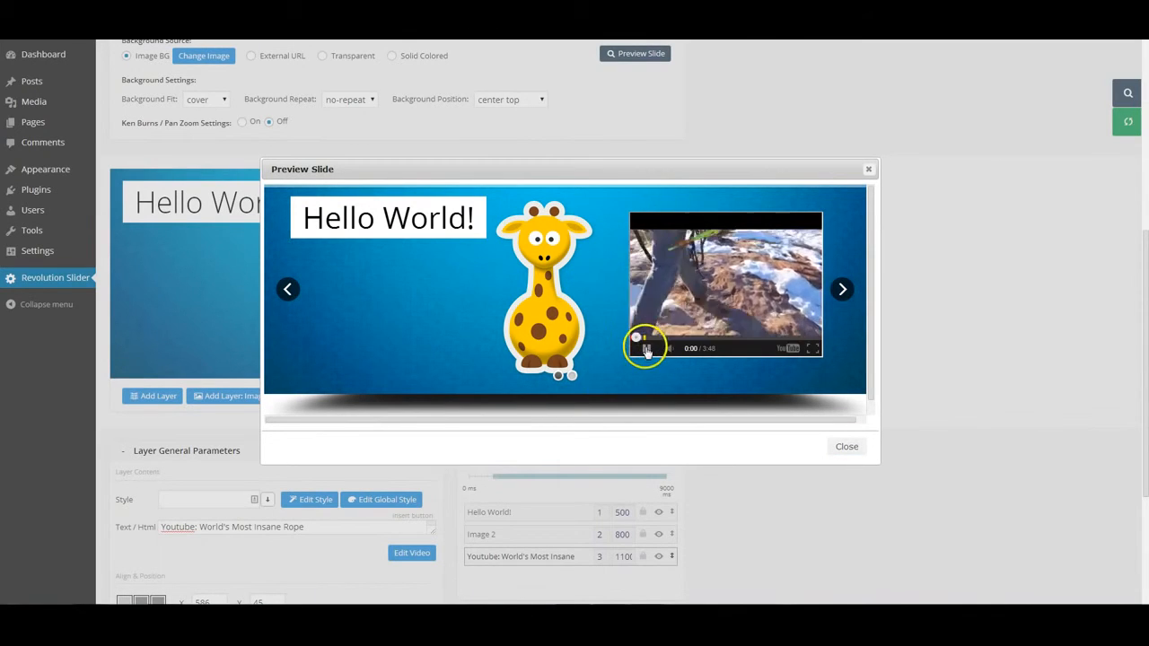
{"action": "left_click", "coordinate": [648, 348]}
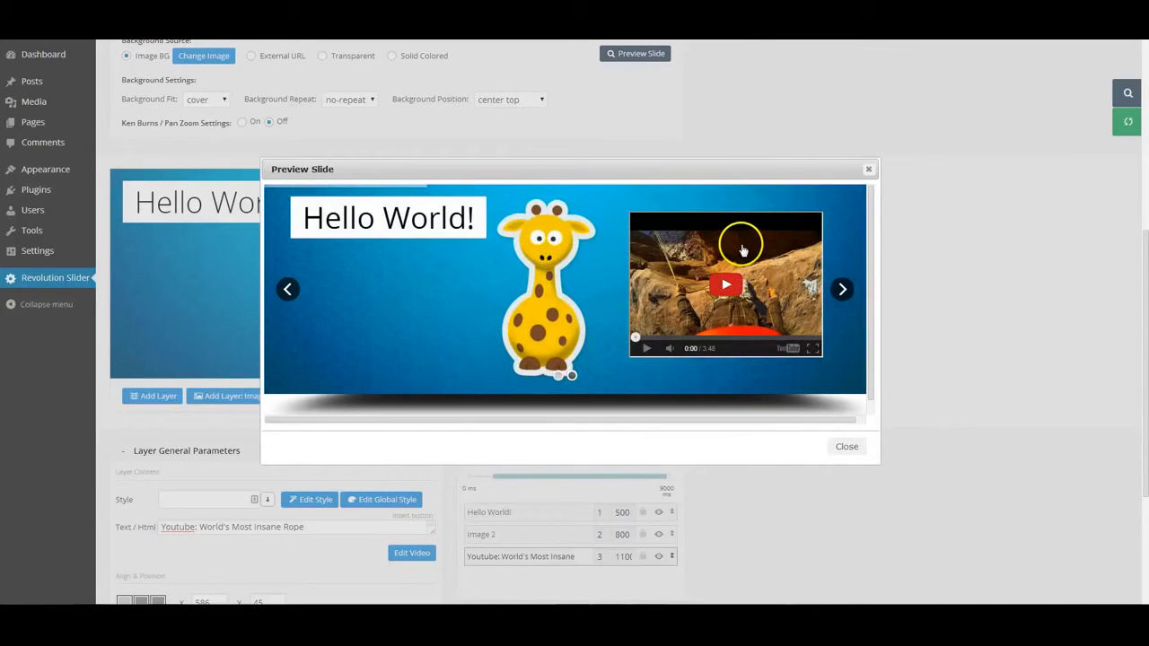
{"action": "left_click", "coordinate": [867, 171]}
Step: Update the slide to save the new video layer and the repositioned giraffe
{"action": "scroll", "coordinate": [802, 283], "scroll_direction": "down", "scroll_amount": 1}
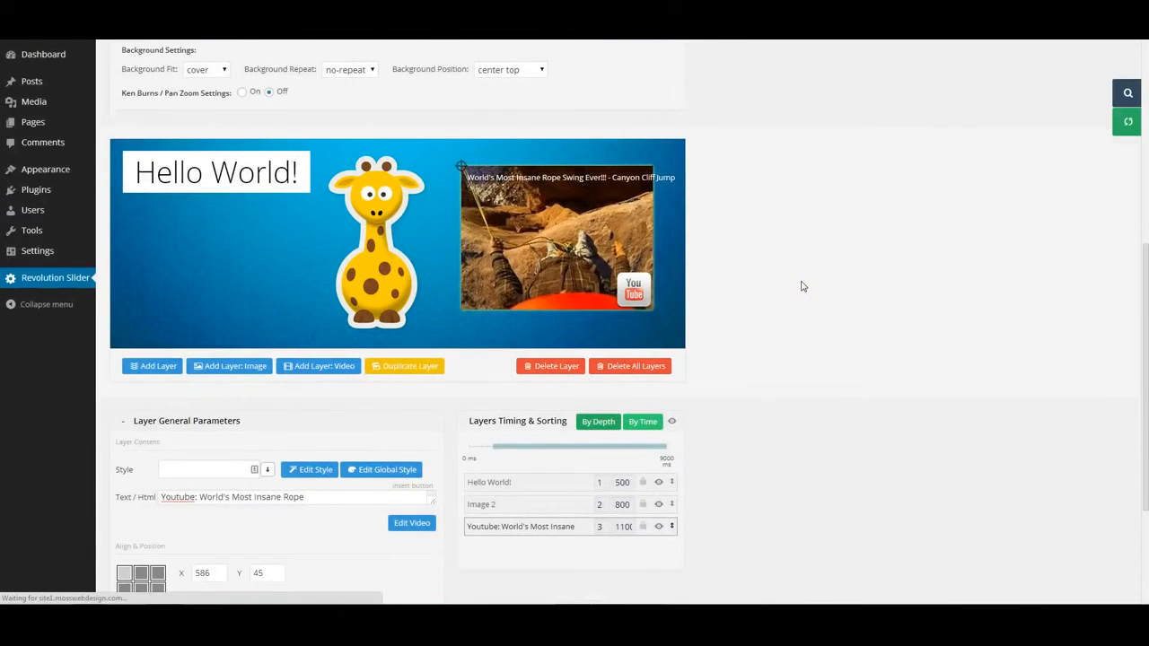
{"action": "scroll", "coordinate": [801, 285], "scroll_direction": "down", "scroll_amount": 1}
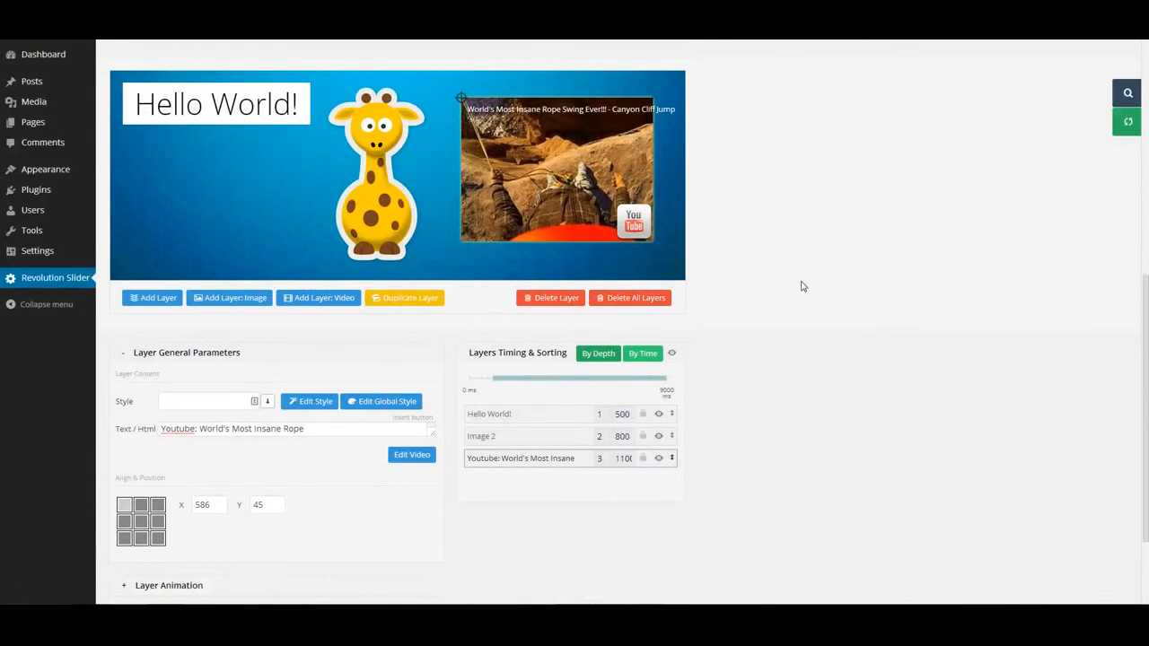
{"action": "scroll", "coordinate": [803, 286], "scroll_direction": "down", "scroll_amount": 3}
{"action": "scroll", "coordinate": [802, 284], "scroll_direction": "up", "scroll_amount": 1}
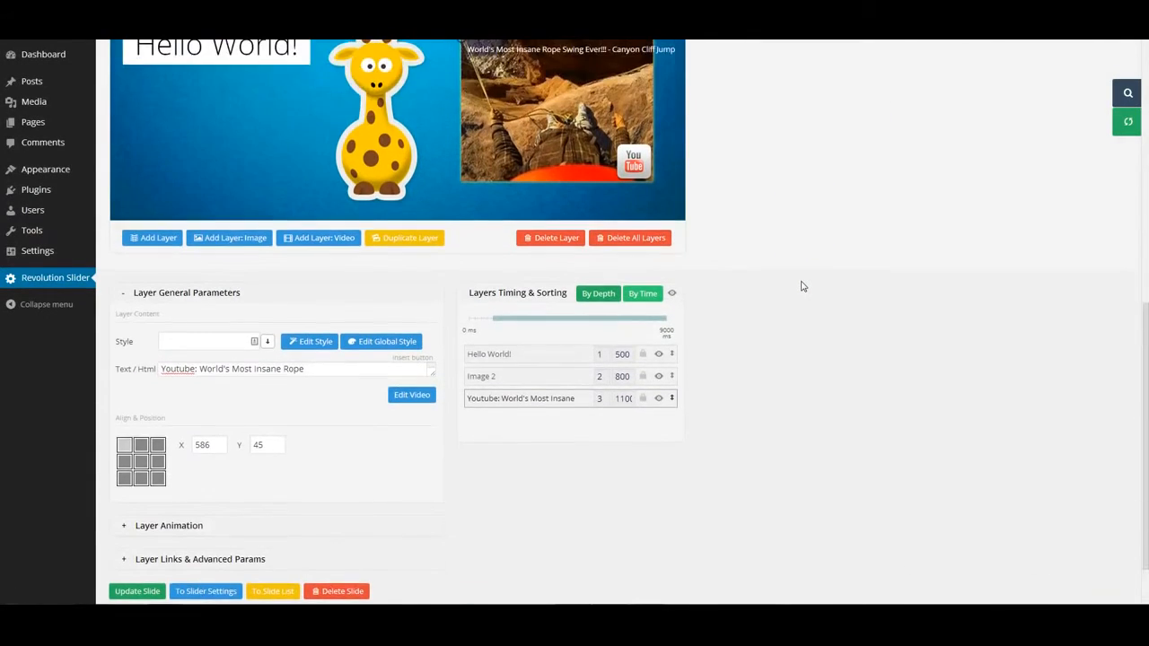
{"action": "scroll", "coordinate": [802, 284], "scroll_direction": "down", "scroll_amount": 1}
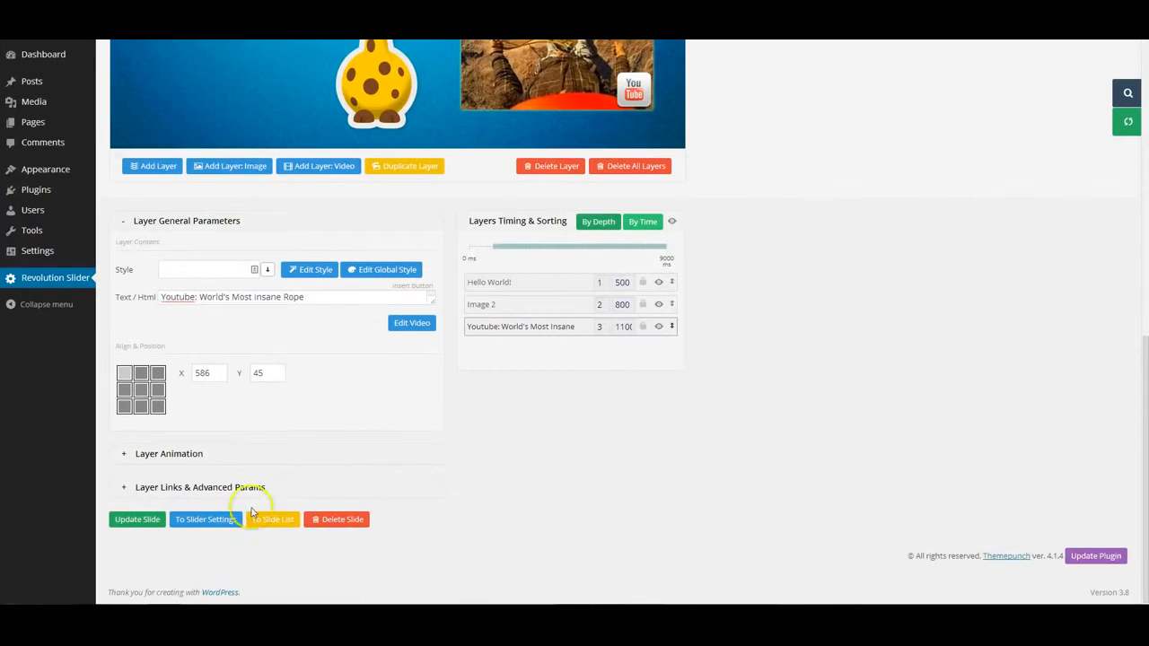
{"action": "left_click", "coordinate": [139, 523]}
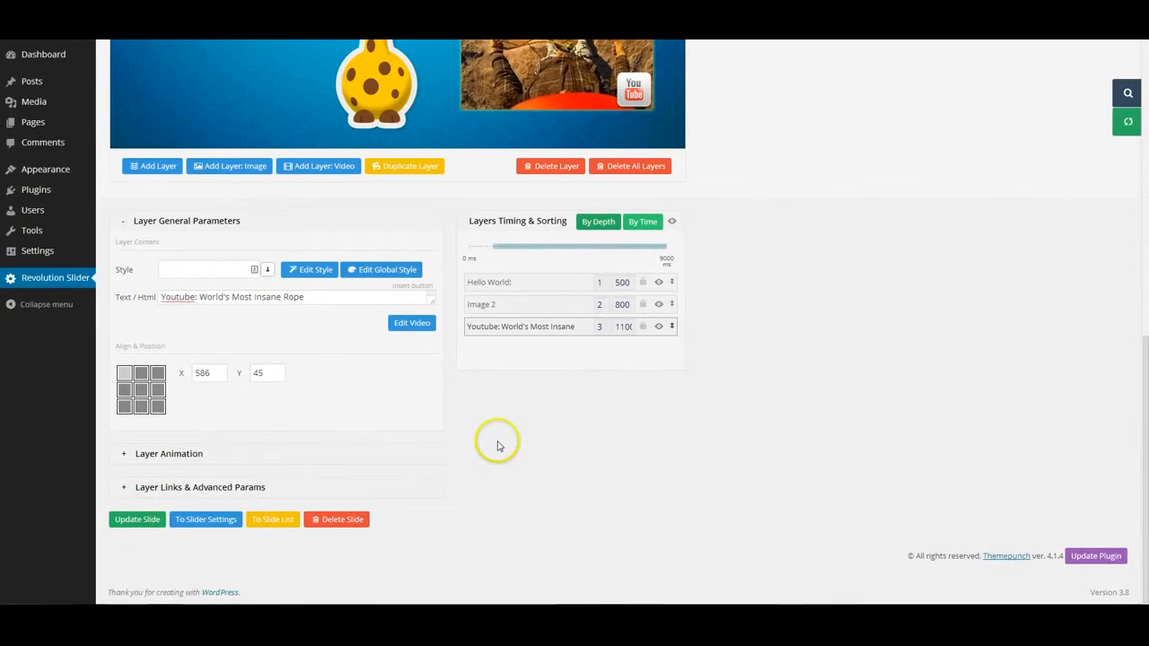
{"action": "left_click", "coordinate": [139, 521]}
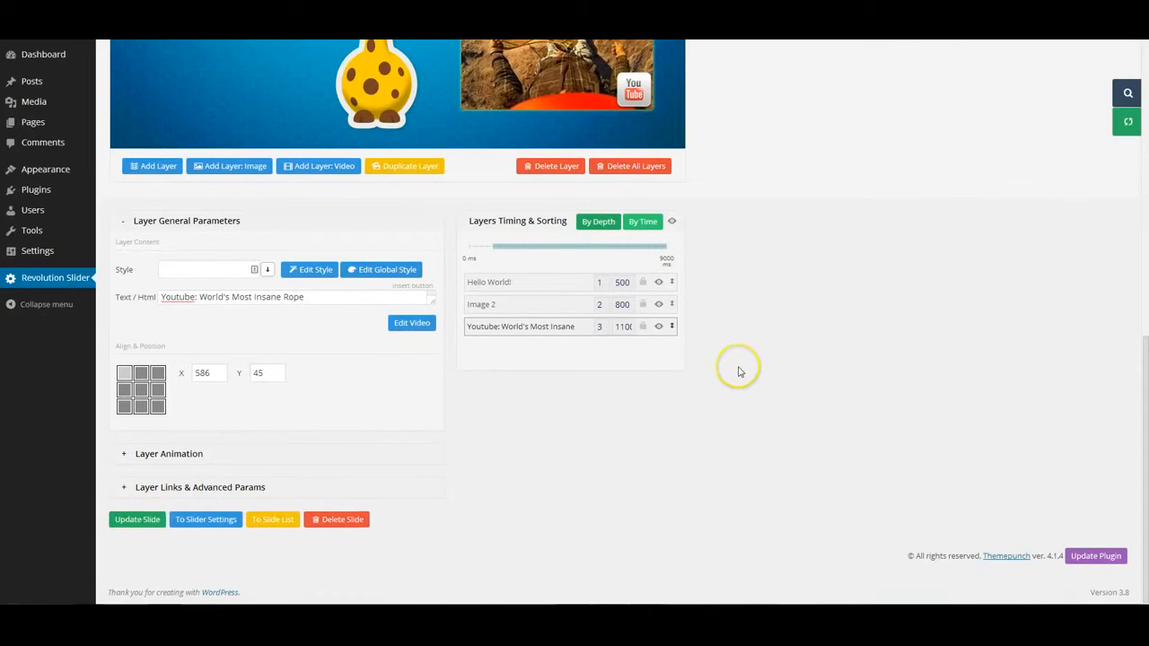
Step: Look through the site's front page from its header to its footer, and open the Widgets page
{"action": "scroll", "coordinate": [738, 372], "scroll_direction": "up", "scroll_amount": 5}
{"action": "scroll", "coordinate": [739, 372], "scroll_direction": "up", "scroll_amount": 4}
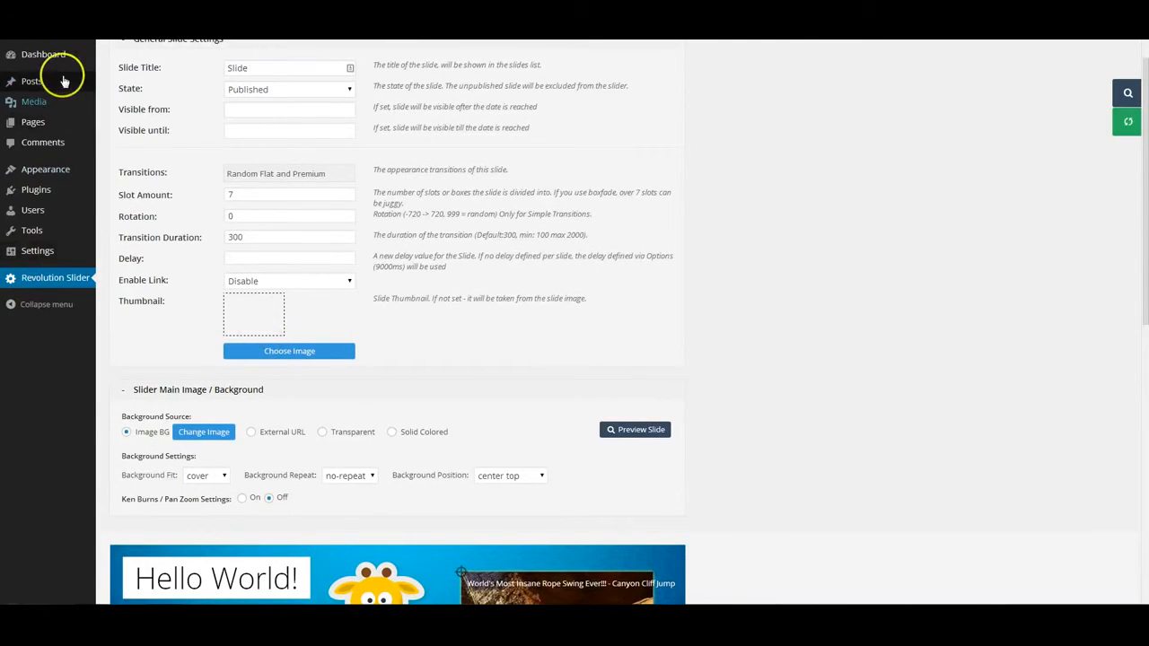
{"action": "mouse_move", "coordinate": [62, 126]}
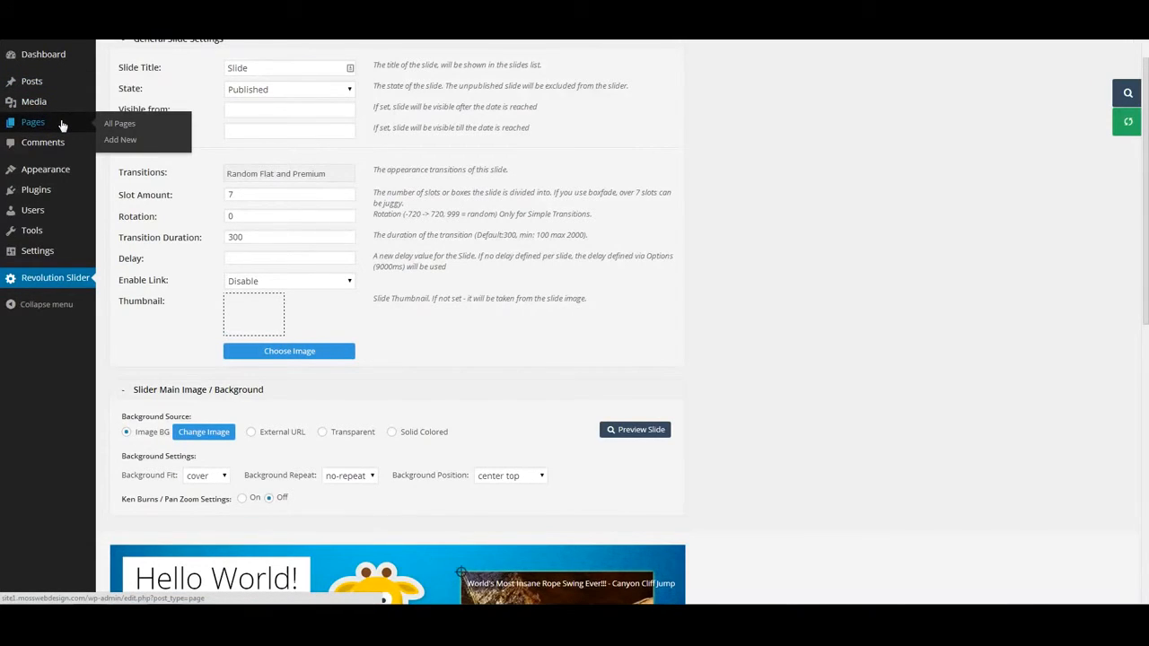
{"action": "mouse_move", "coordinate": [57, 176]}
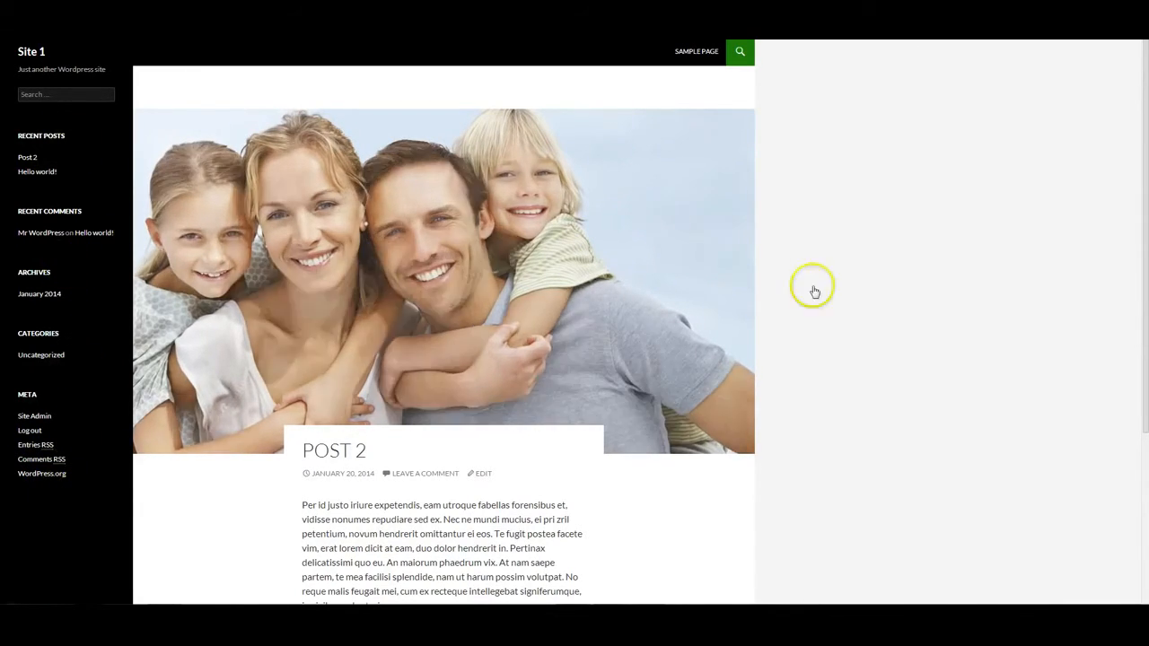
{"action": "scroll", "coordinate": [938, 337], "scroll_direction": "down", "scroll_amount": 3}
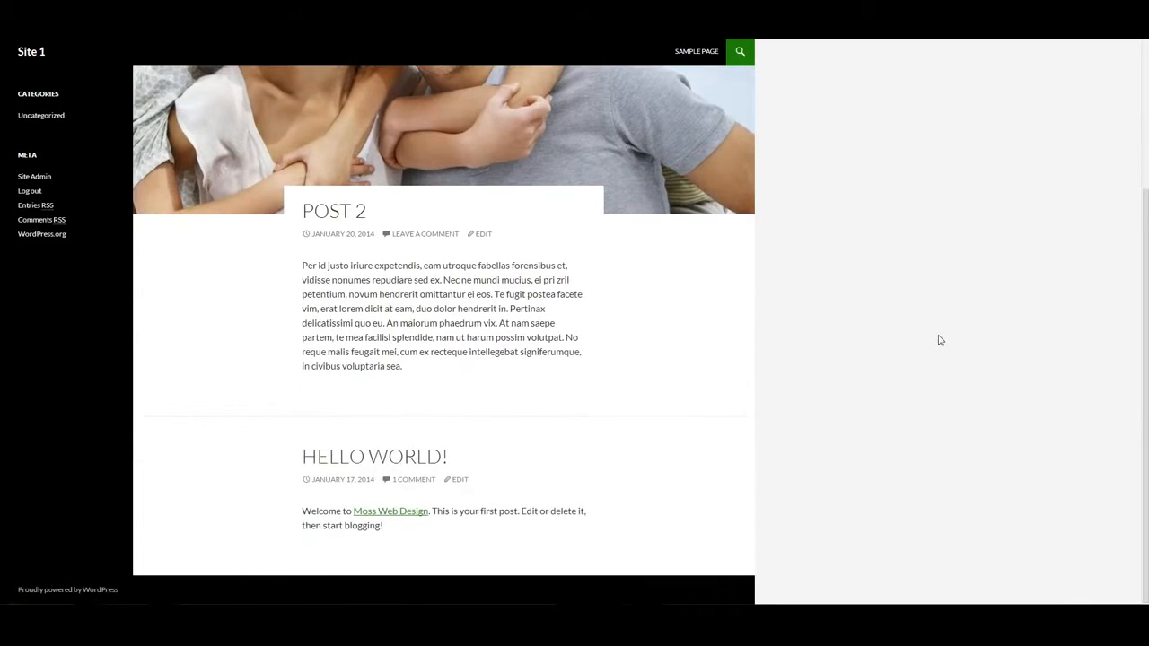
{"action": "scroll", "coordinate": [940, 337], "scroll_direction": "up", "scroll_amount": 3}
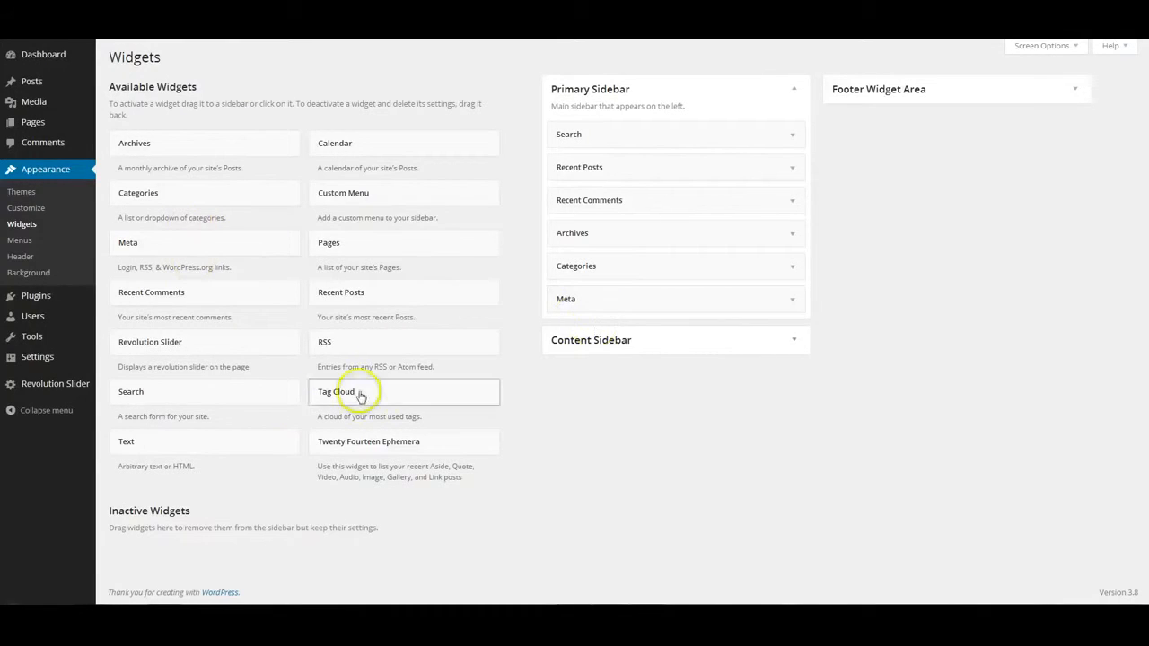
Step: Place a Revolution Slider widget in the Footer Widget Area and save it with slider1 chosen and Home Page Only unticked
{"action": "left_click_drag", "start_coordinate": [188, 353], "coordinate": [634, 312]}
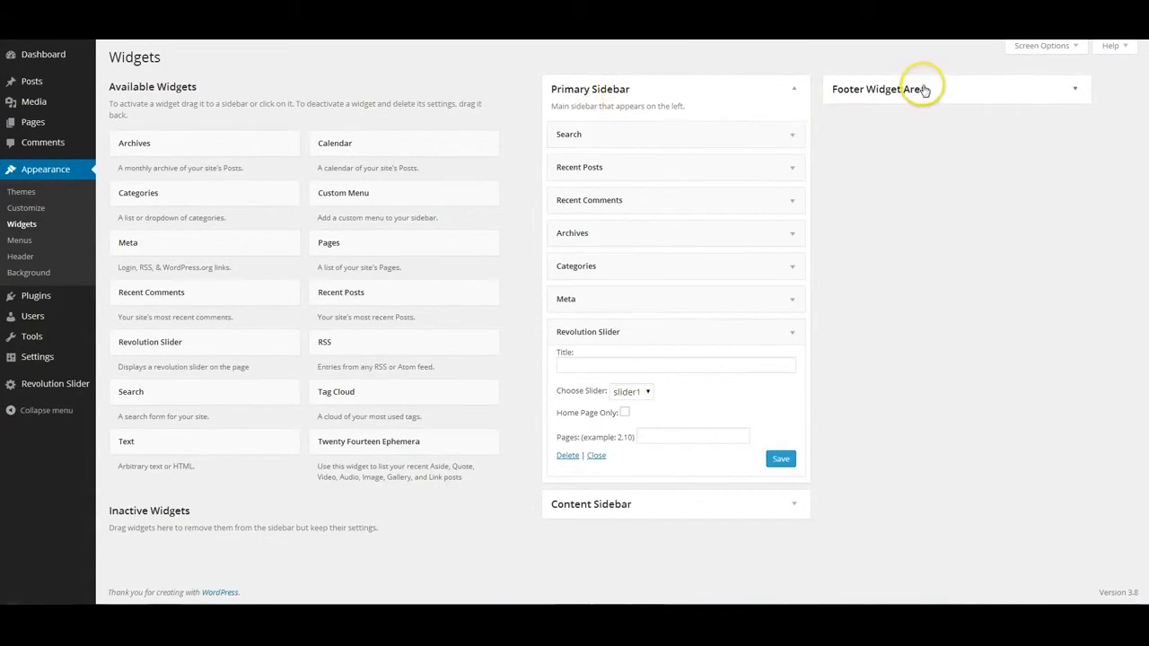
{"action": "left_click_drag", "start_coordinate": [622, 329], "coordinate": [933, 89]}
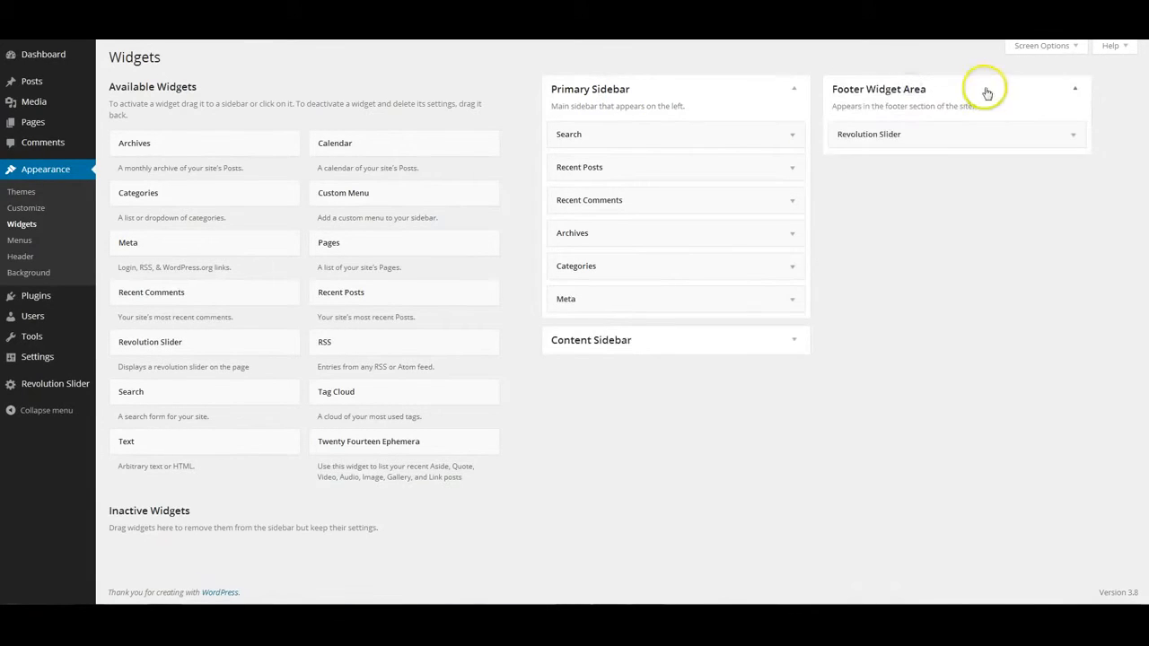
{"action": "left_click", "coordinate": [941, 136]}
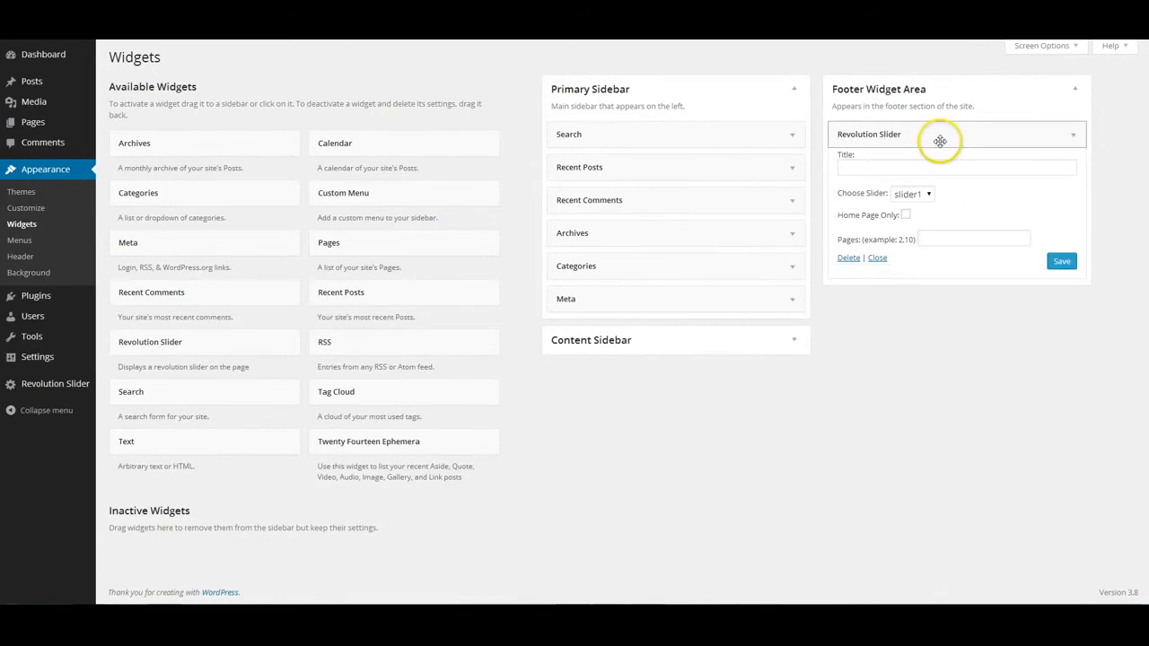
{"action": "left_click", "coordinate": [904, 216]}
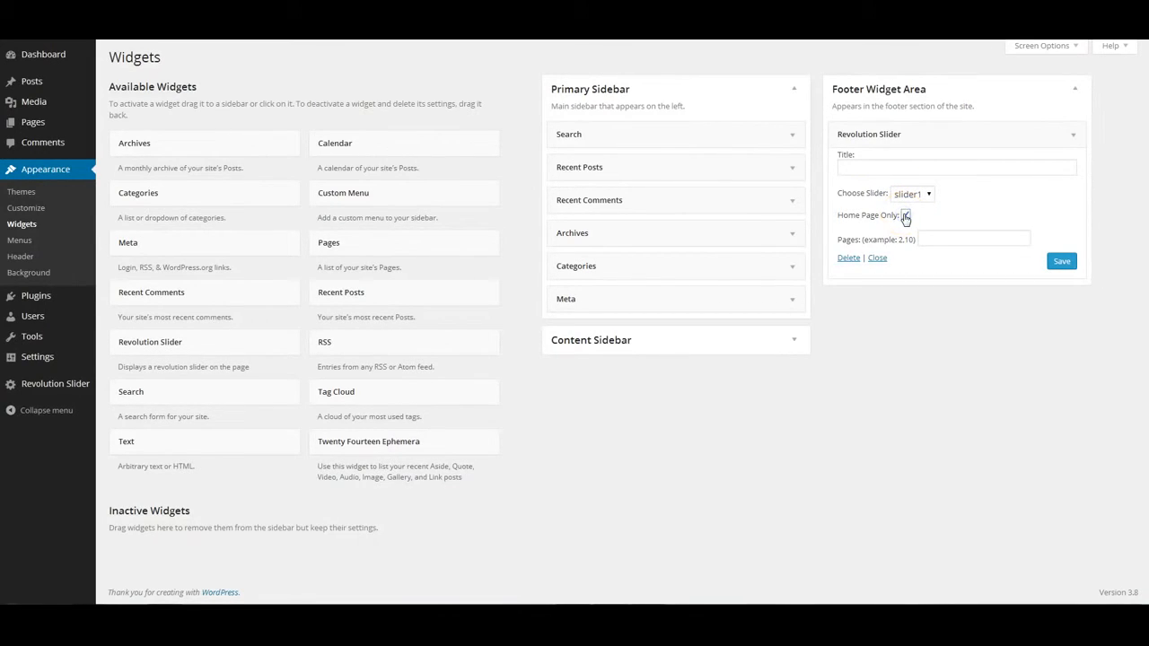
{"action": "left_click", "coordinate": [914, 194]}
{"action": "left_click", "coordinate": [907, 212]}
{"action": "left_click", "coordinate": [1059, 266]}
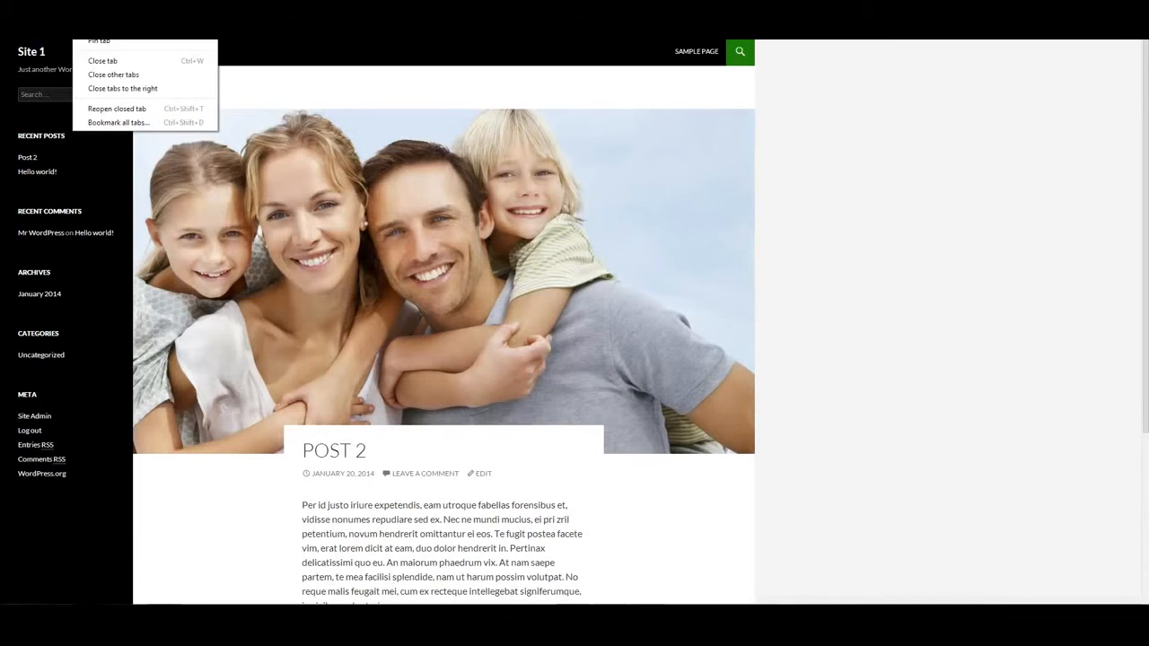
Step: Reload the site's front page and examine the slider in its footer
{"action": "key", "text": "F5"}
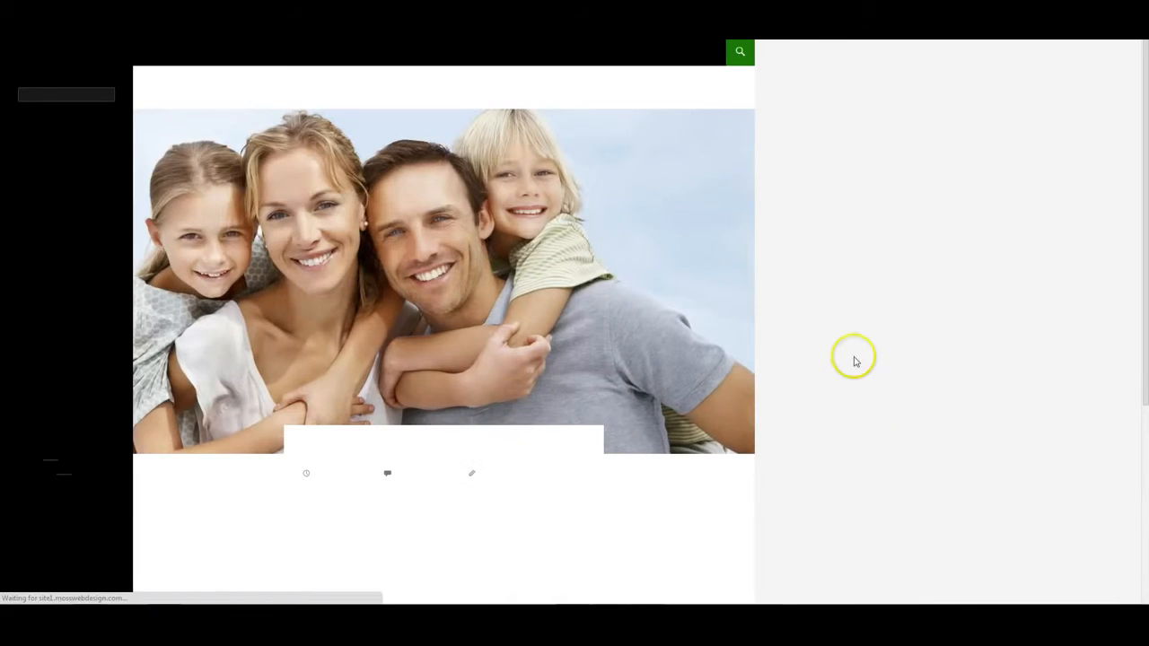
{"action": "scroll", "coordinate": [880, 395], "scroll_direction": "down", "scroll_amount": 4}
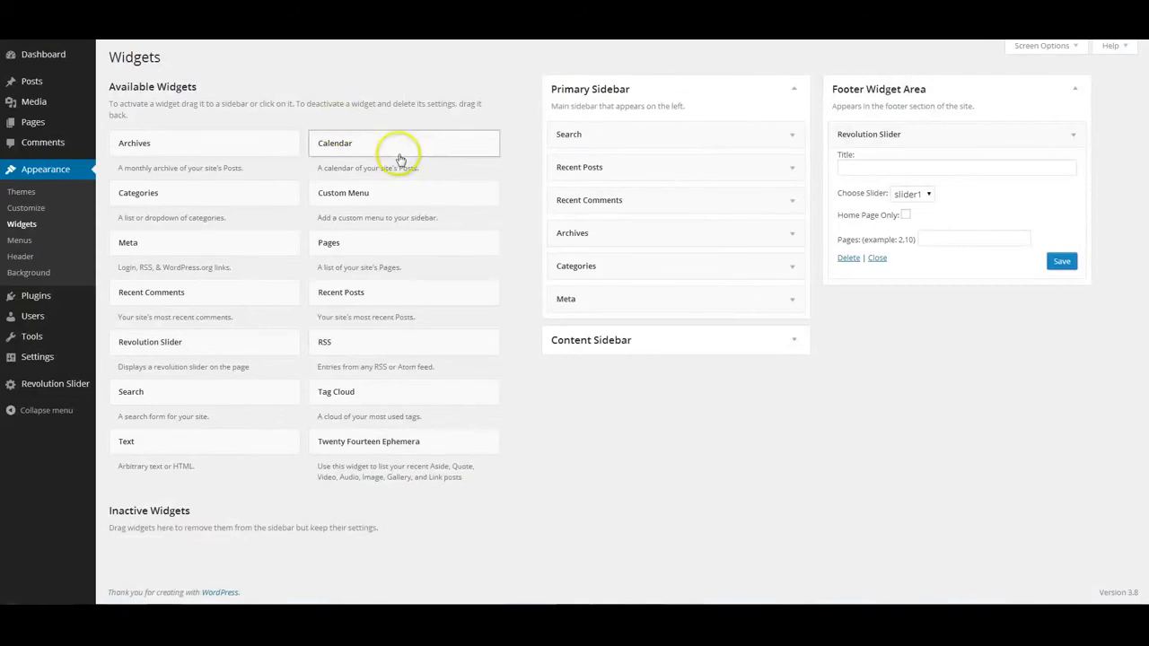
Step: Move the Revolution Slider widget to the end of the Primary Sidebar and reload the front page to check it
{"action": "left_click_drag", "start_coordinate": [905, 131], "coordinate": [632, 335]}
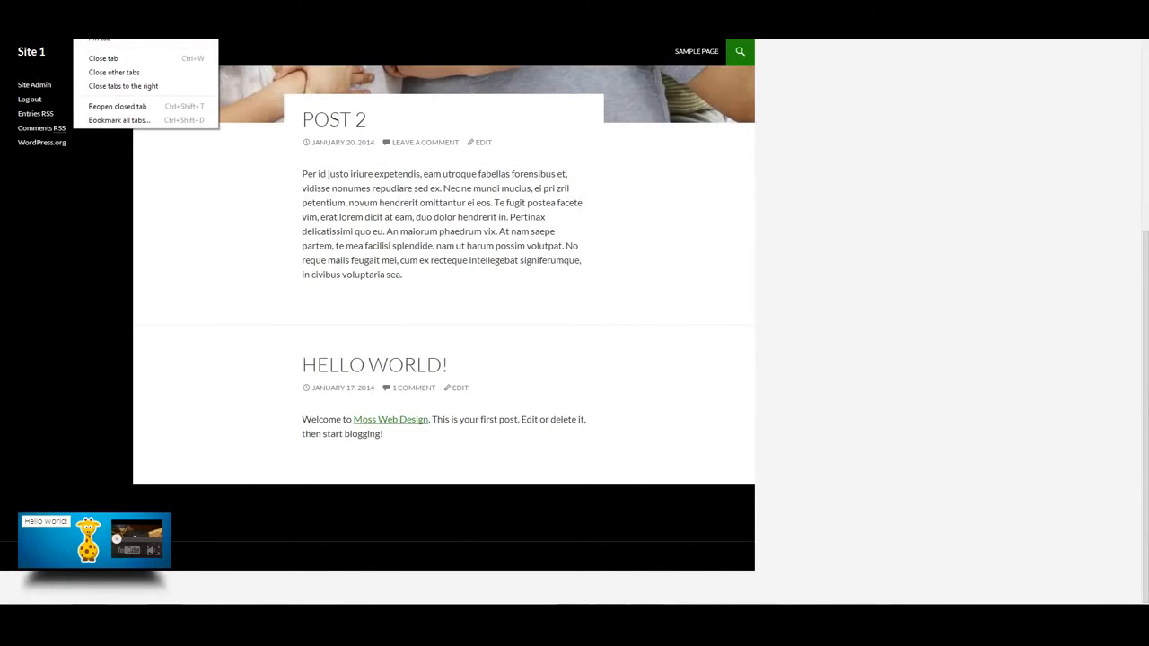
{"action": "left_click", "coordinate": [103, 11]}
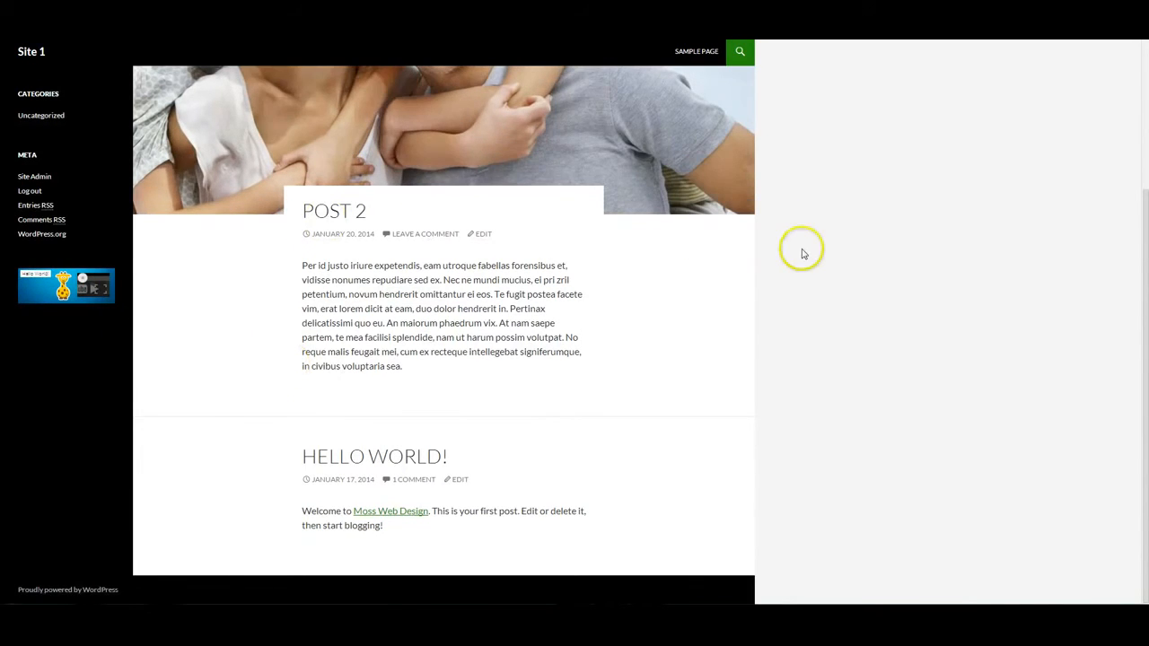
{"action": "scroll", "coordinate": [803, 254], "scroll_direction": "up", "scroll_amount": 3}
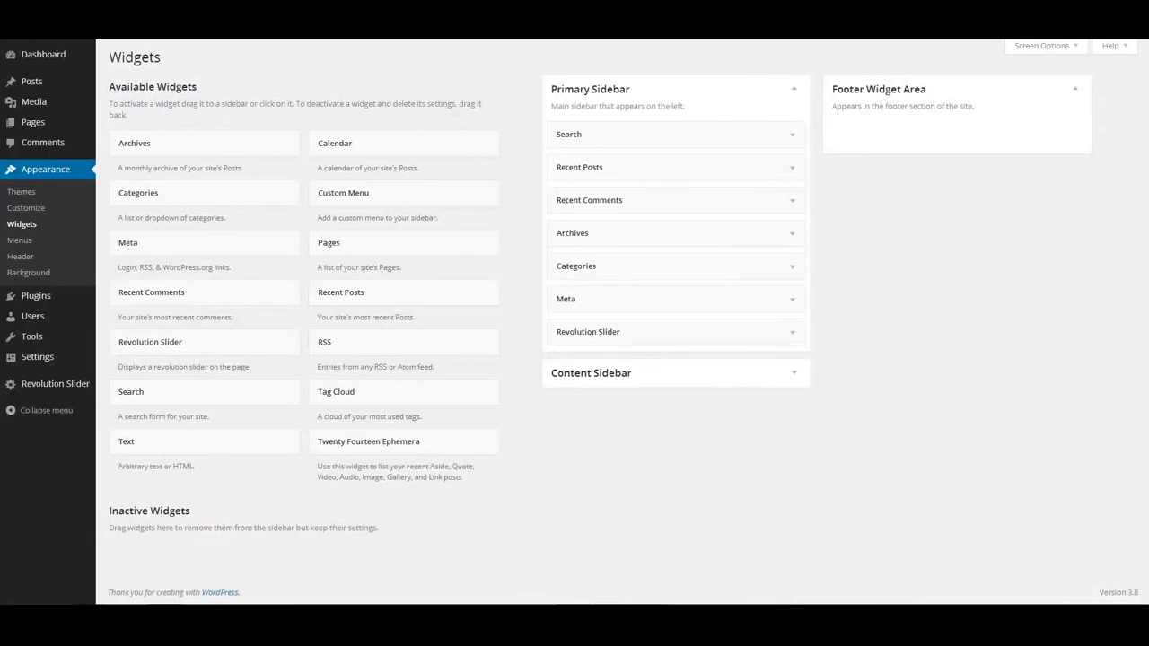
Step: Open the Revolution Slider plugin's page in the WordPress admin
{"action": "left_click", "coordinate": [70, 384]}
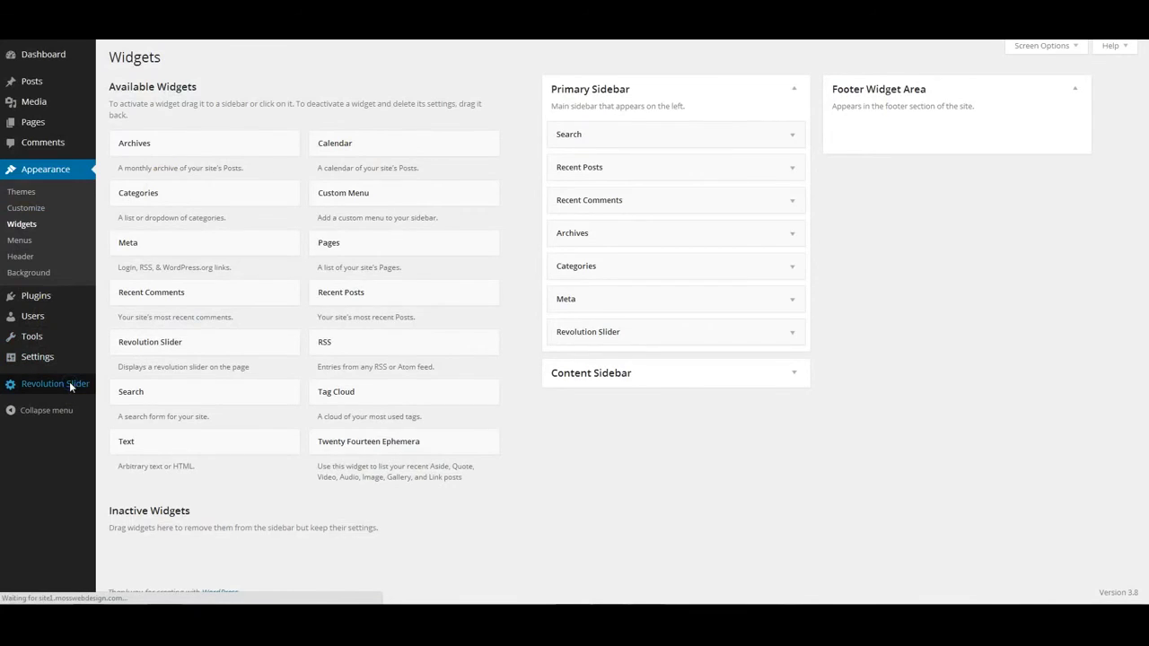